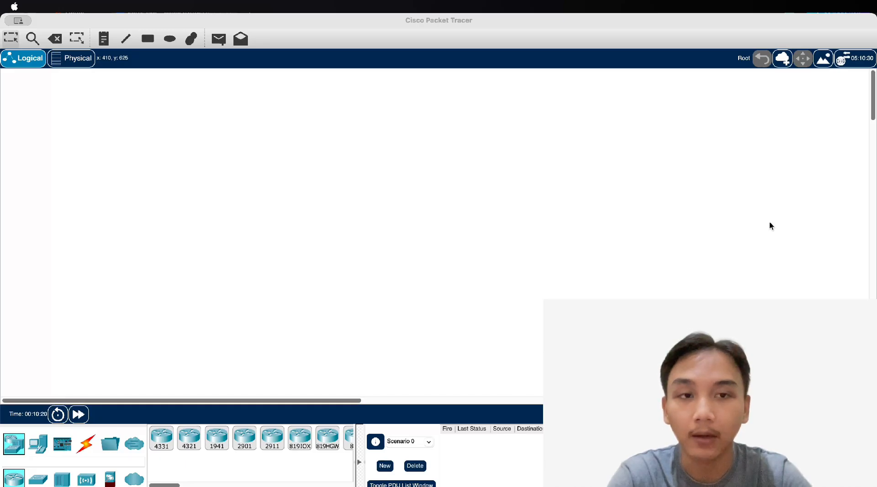
Place two 2960 switches side by side on the canvas
click(147, 317)
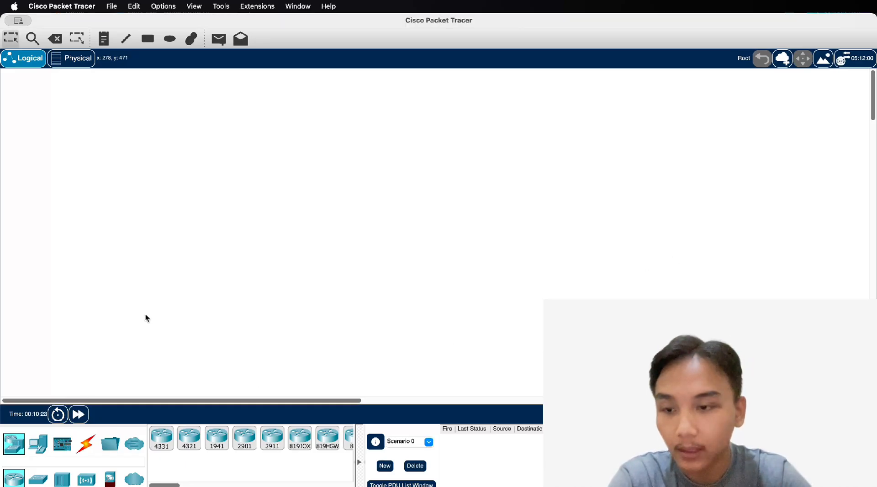
click(43, 446)
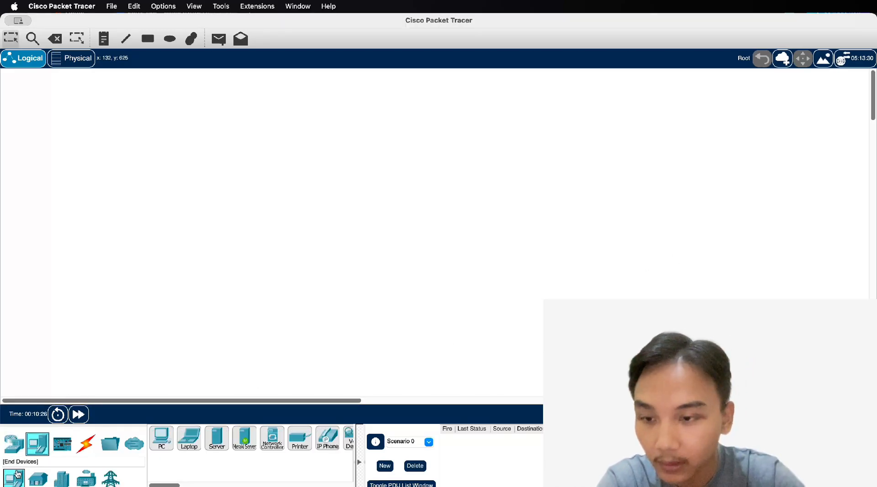
click(13, 444)
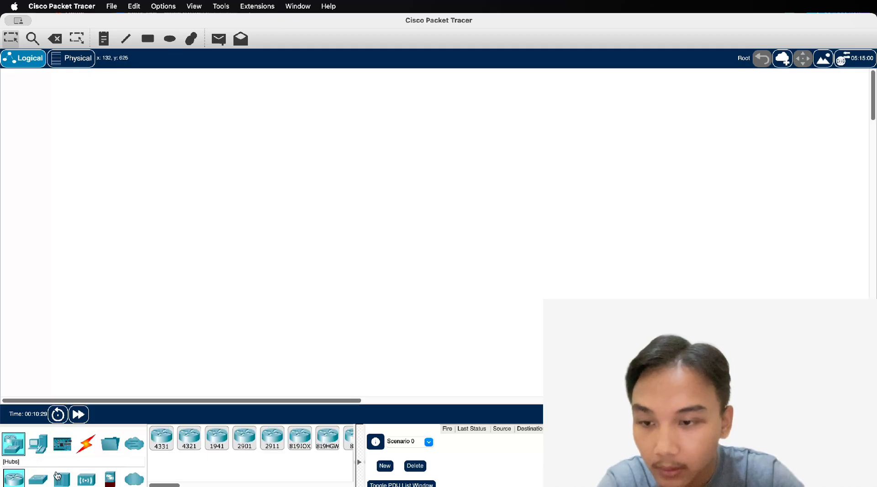
click(38, 479)
click(161, 437)
click(350, 160)
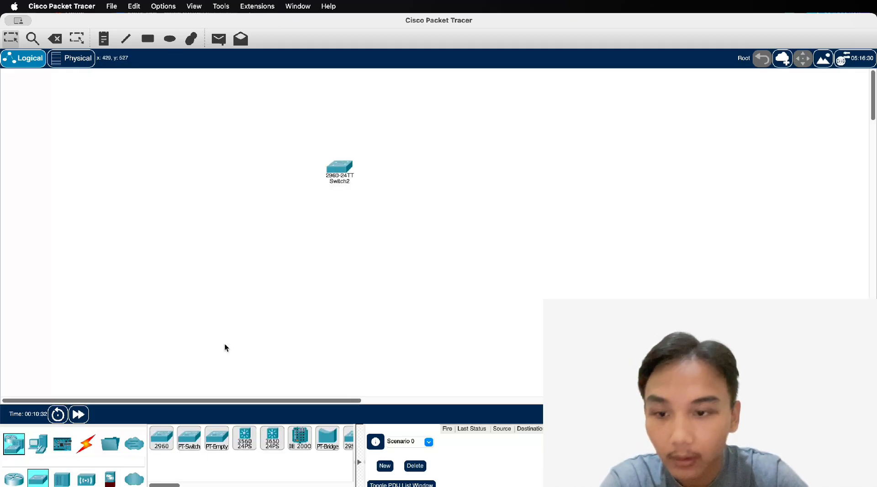
click(162, 438)
click(434, 170)
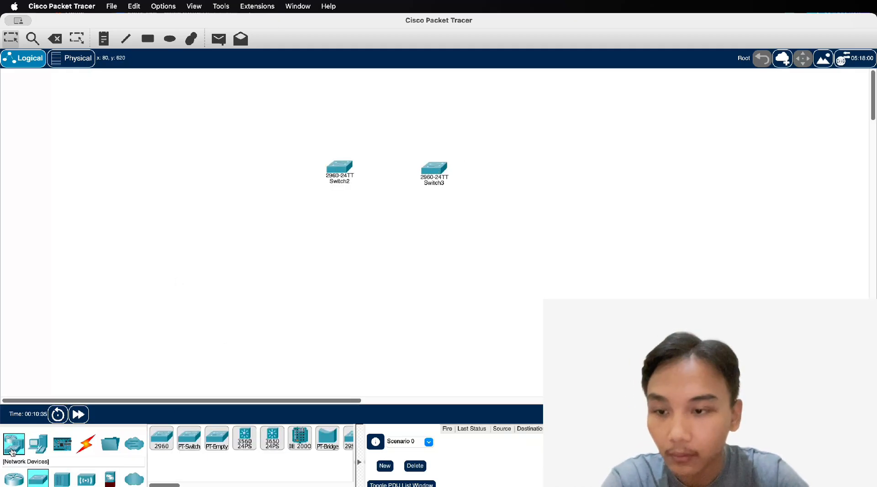
Place two generic PCs below the switches, one lower left and one lower right
click(38, 444)
click(162, 437)
click(265, 270)
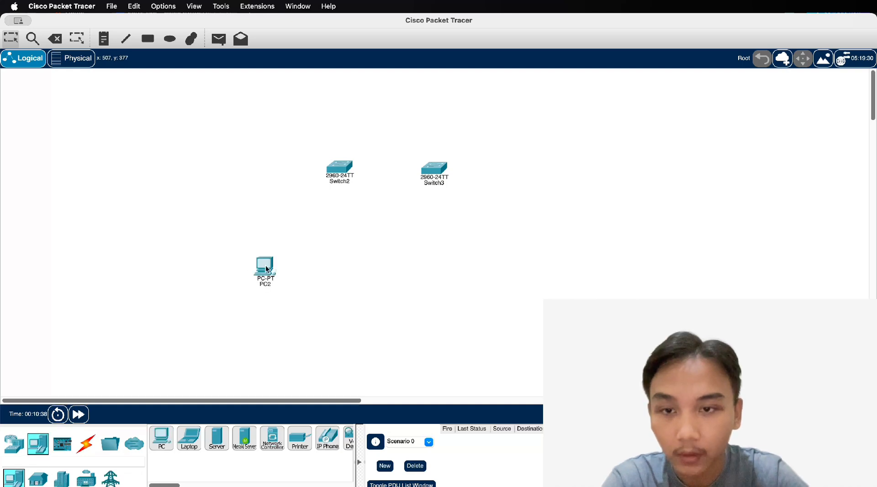
click(160, 437)
click(488, 275)
Rename the two switches S1 and S2
click(342, 182)
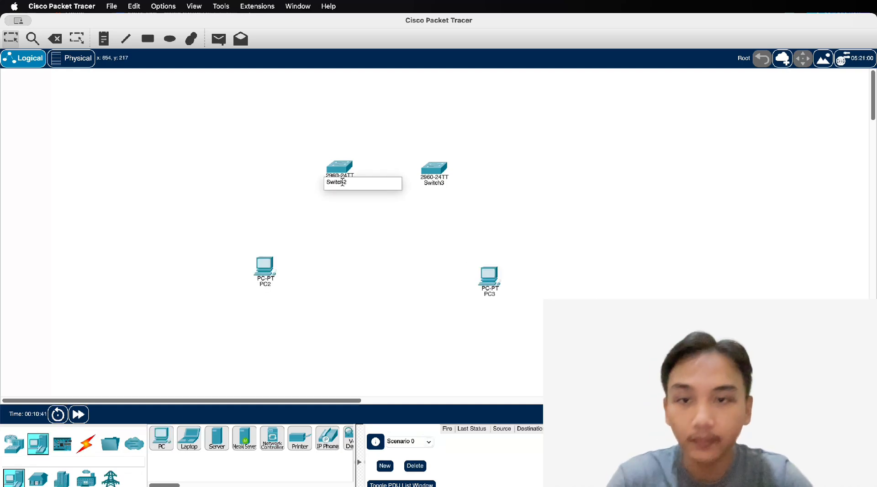
double_click(342, 182)
text(S1)
key(Return)
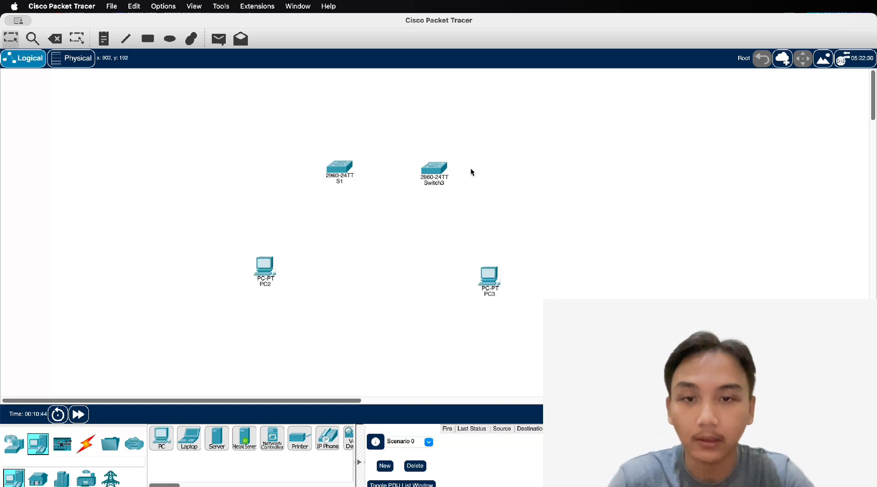
click(447, 183)
click(664, 204)
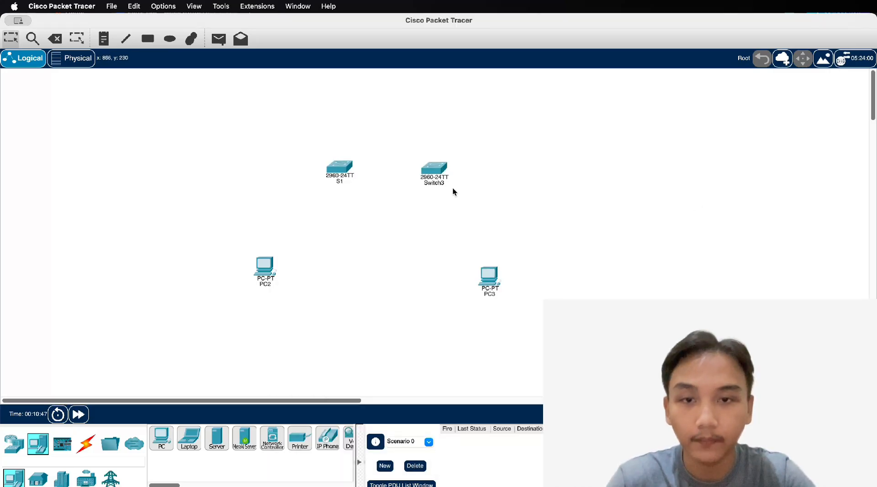
click(435, 182)
double_click(438, 183)
text(S2)
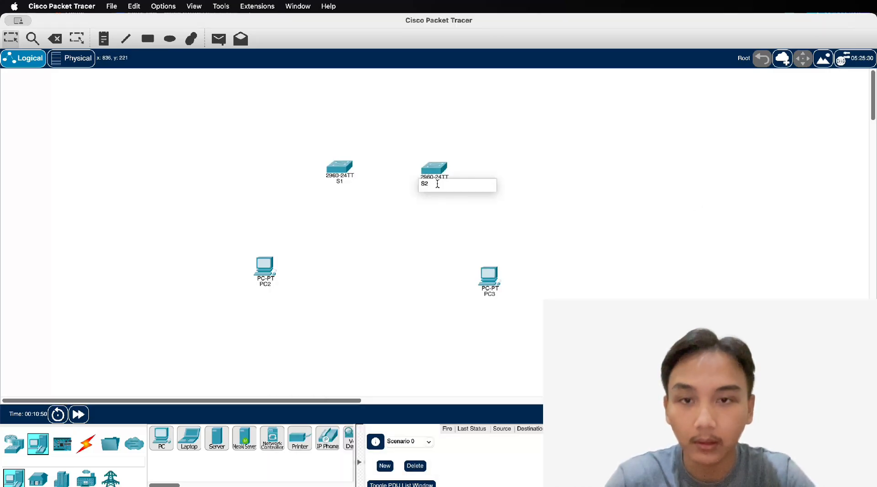
key(Return)
Rename the two PCs PC-A and PC-B
click(265, 282)
double_click(264, 284)
text(PC)
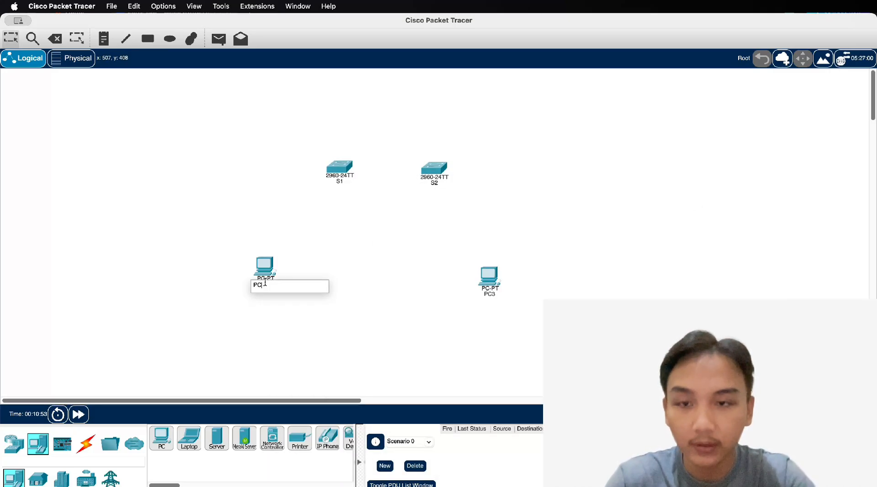
text(-A)
key(Return)
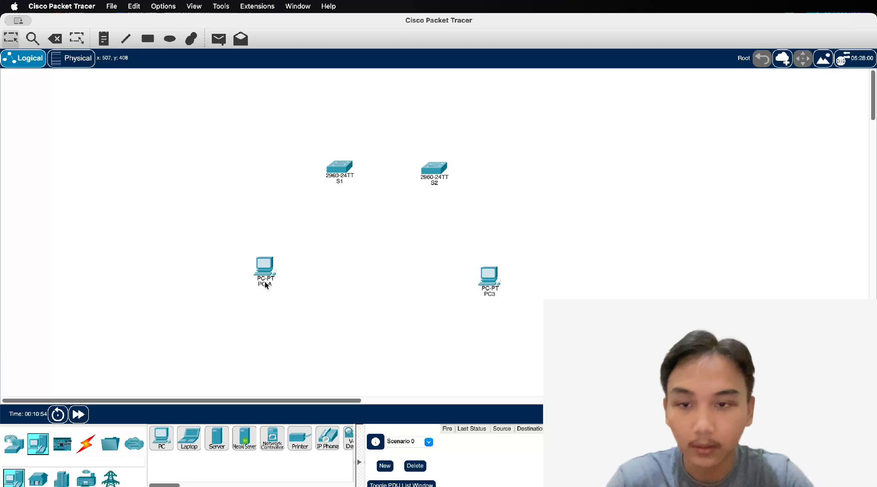
click(489, 281)
click(659, 295)
click(487, 296)
double_click(488, 295)
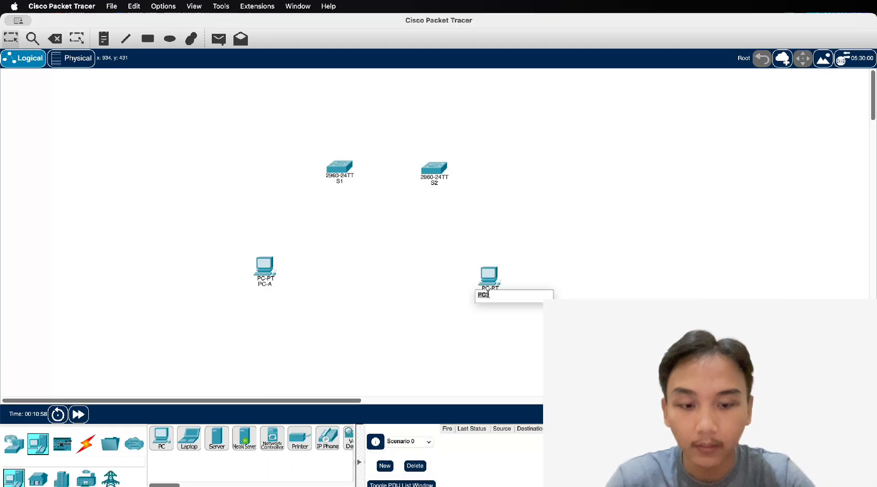
text(PC-B)
key(Return)
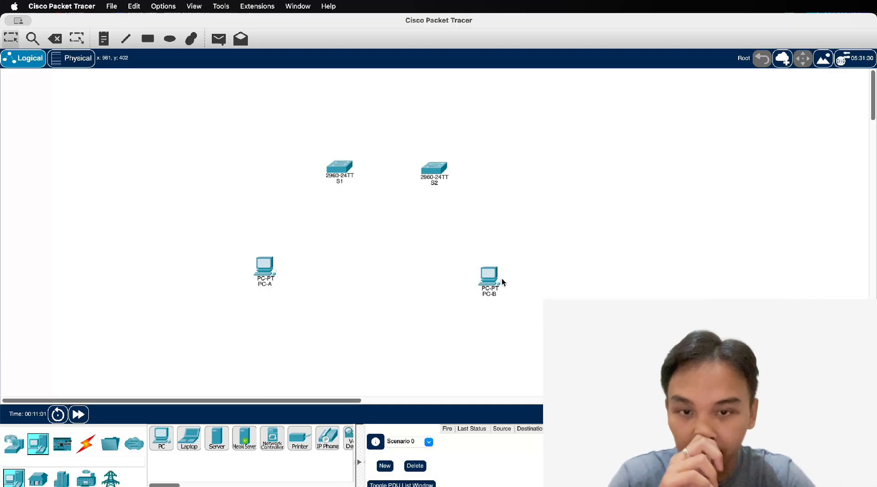
Arrange PC-A beneath S1 and PC-B beneath S2
drag(501, 279, 495, 256)
drag(268, 269, 279, 257)
drag(435, 169, 442, 169)
drag(353, 171, 359, 176)
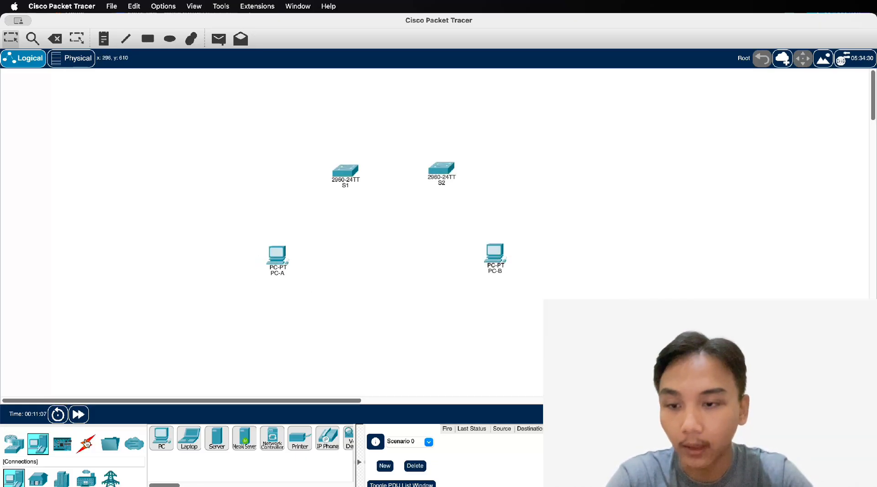
Cable PC-A FastEthernet0 to S1 FastEthernet0/6 with a straight-through cable
click(85, 443)
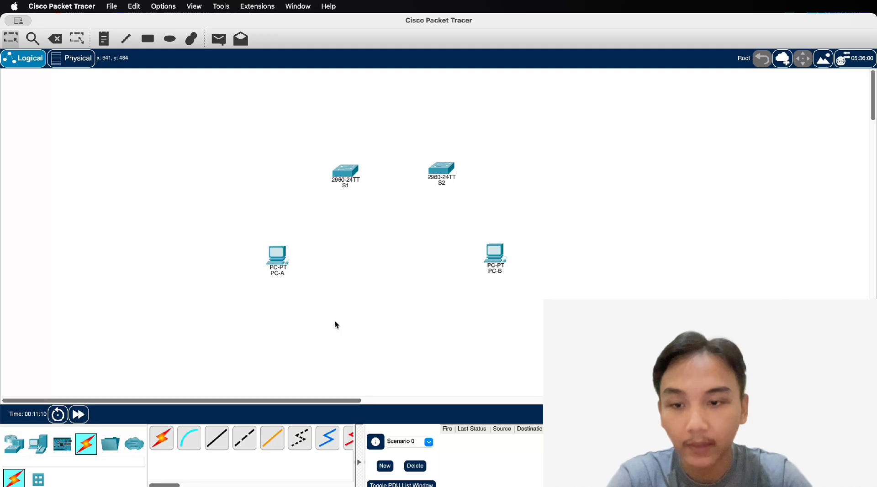
click(218, 438)
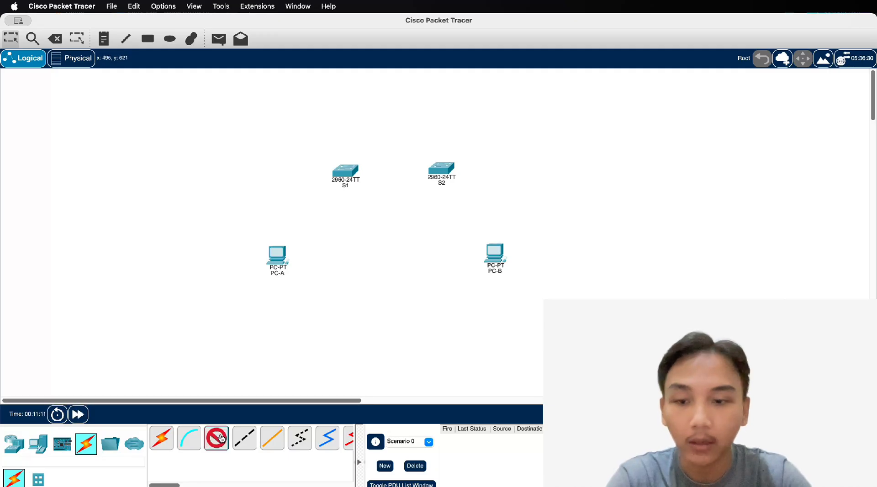
click(277, 257)
click(313, 296)
click(344, 172)
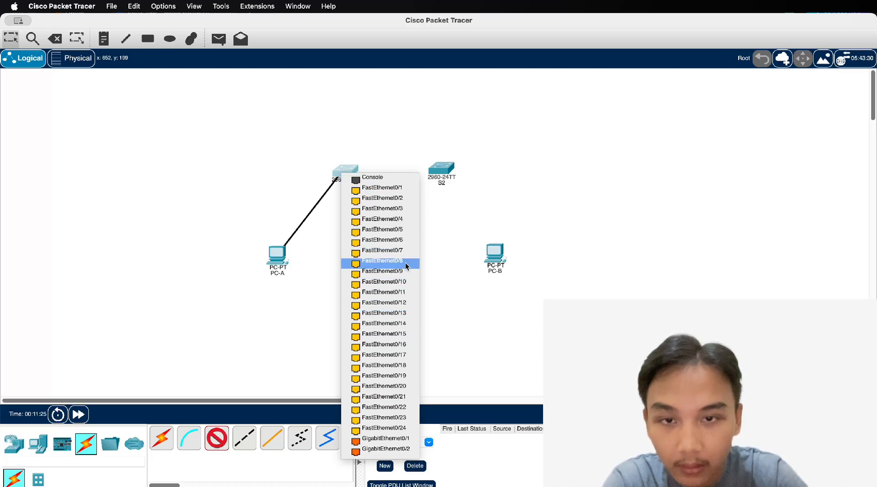
click(409, 242)
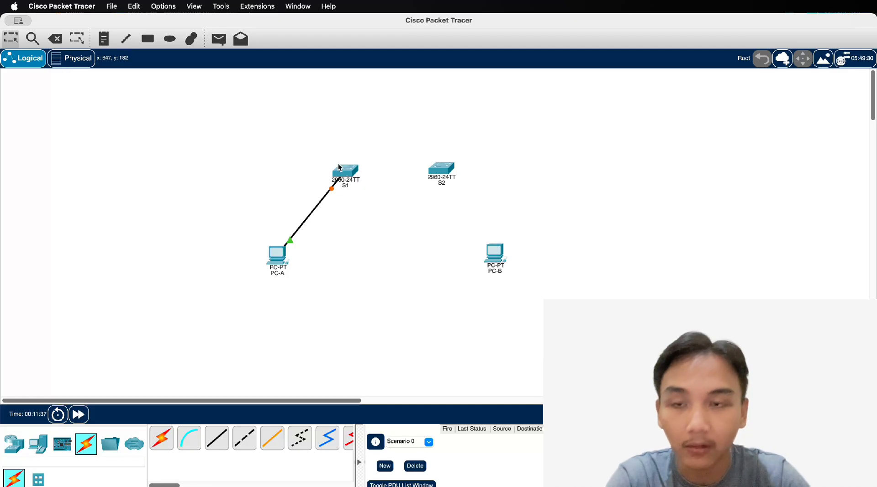
Cable PC-B FastEthernet0 to S2 FastEthernet0/18 with a straight-through cable
click(217, 440)
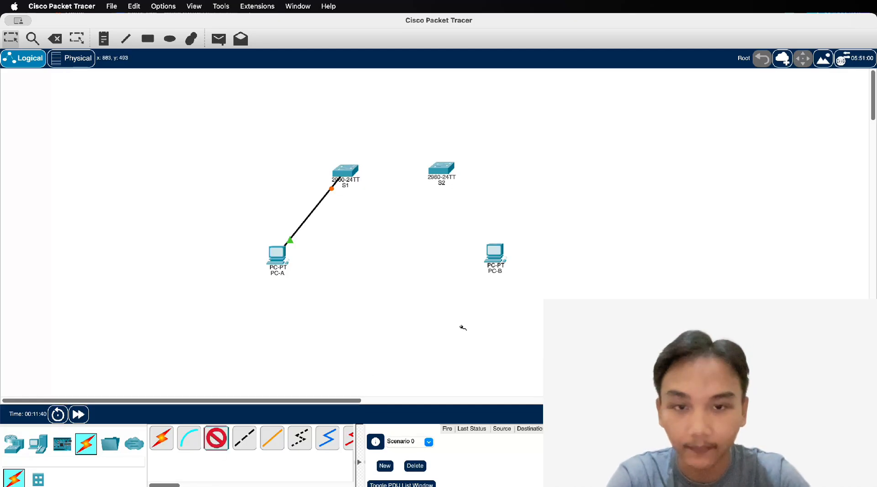
click(497, 260)
click(519, 296)
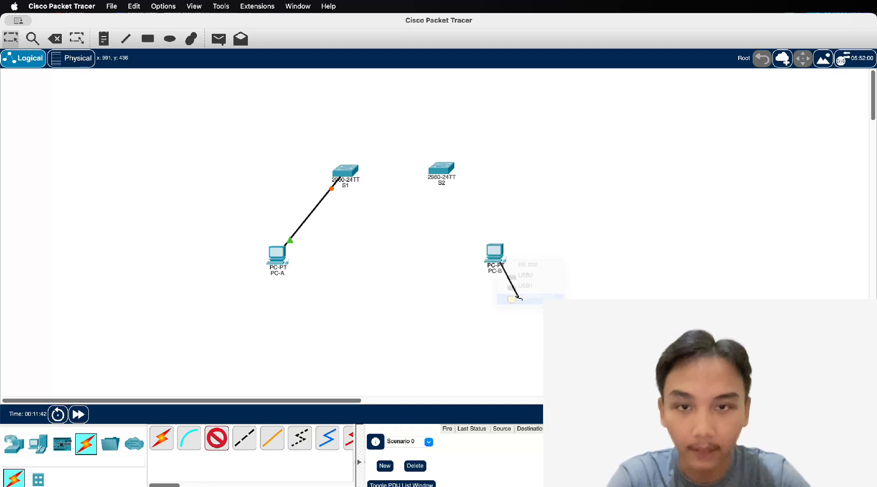
click(443, 167)
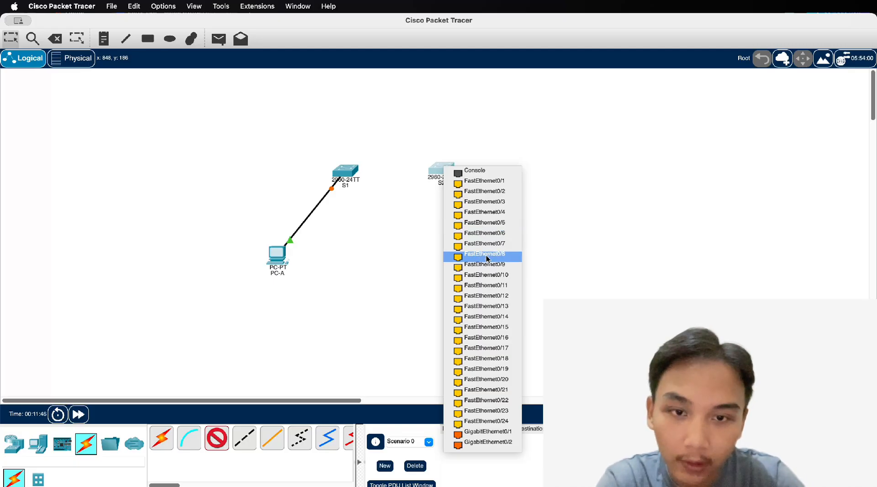
click(511, 364)
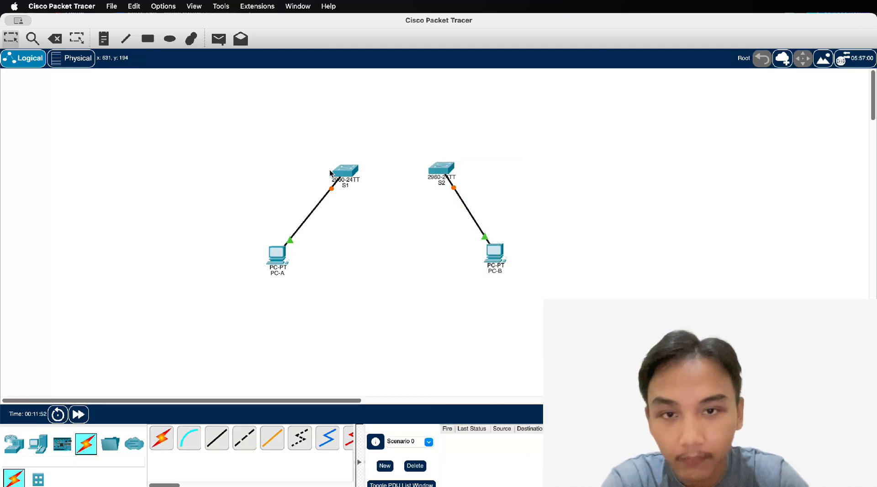
click(438, 173)
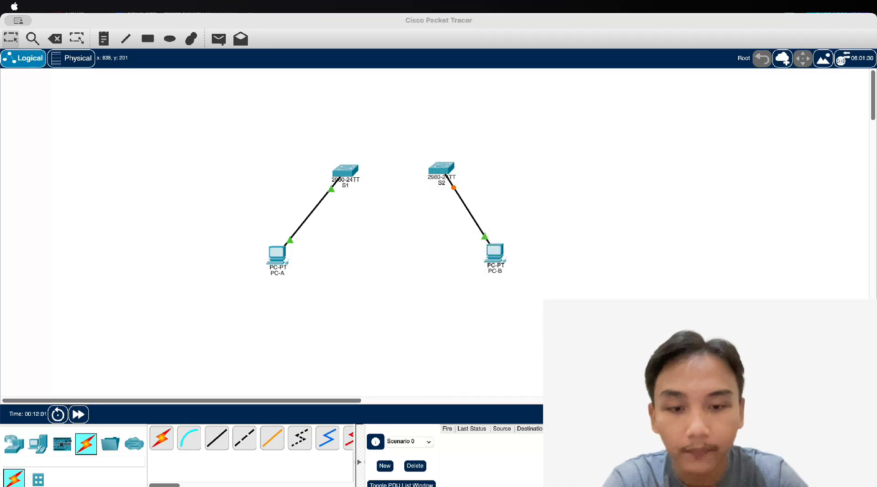
Link S1 FastEthernet0/1 to S2 FastEthernet0/1 with a crossover cable
click(244, 438)
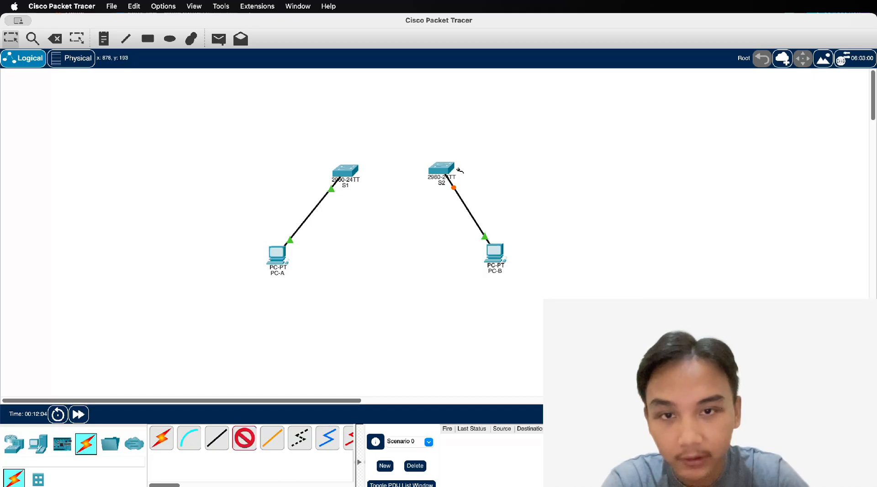
click(252, 447)
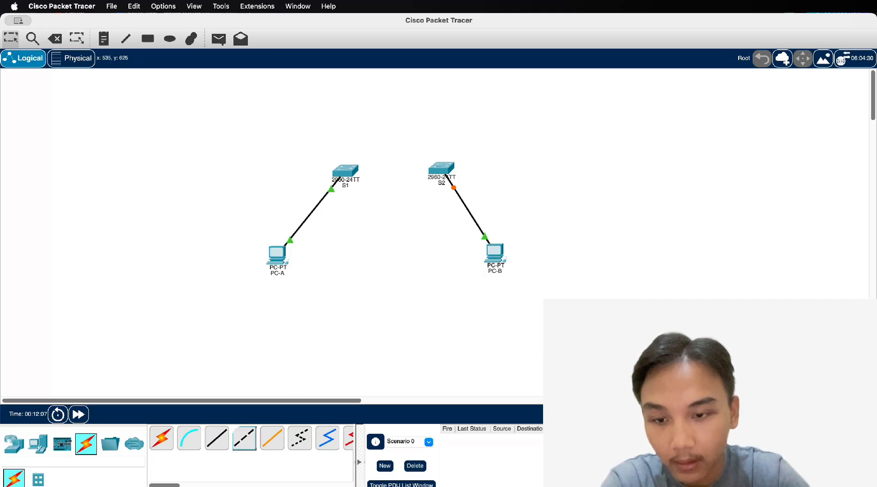
click(250, 441)
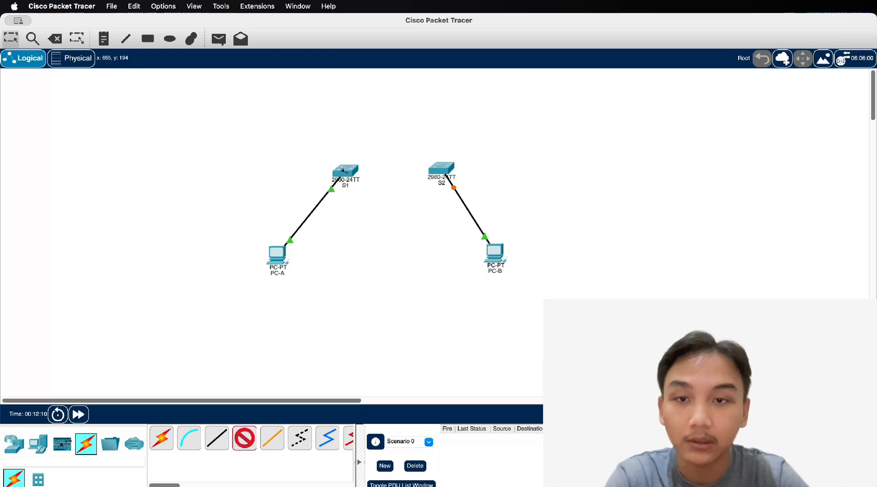
click(343, 170)
click(384, 184)
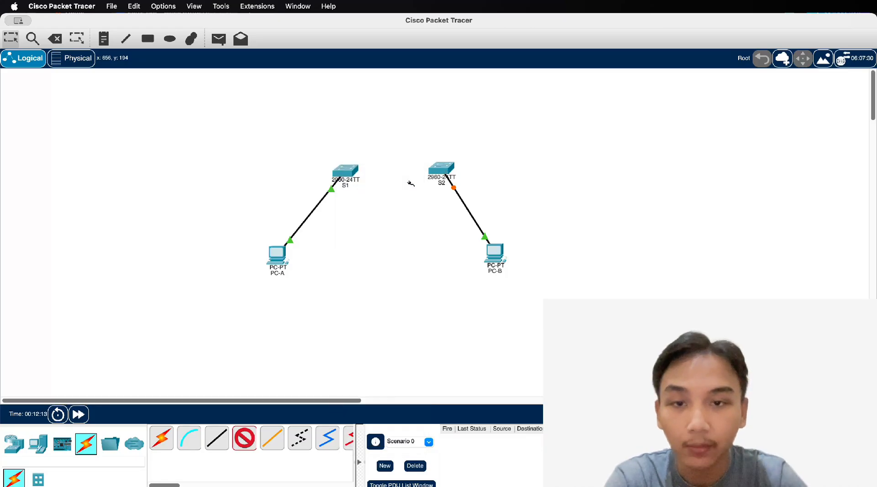
click(442, 166)
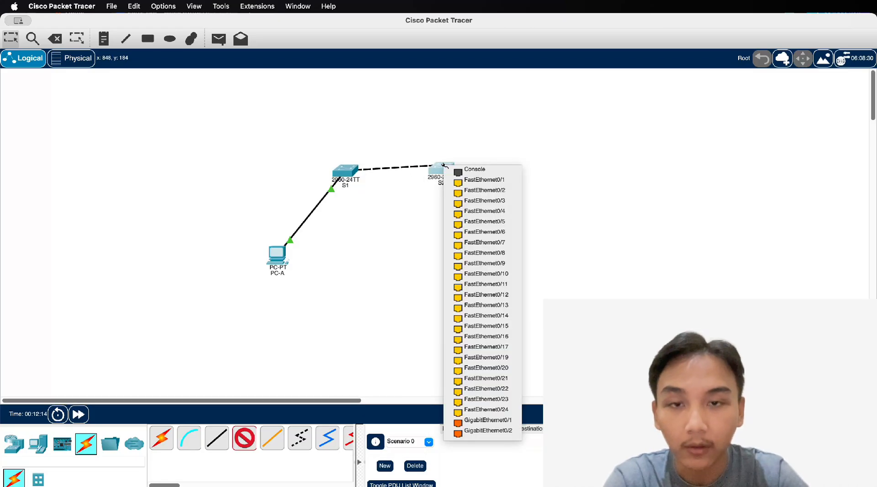
click(470, 181)
Nudge switch S2 slightly down-left into place
drag(447, 174, 446, 175)
click(432, 217)
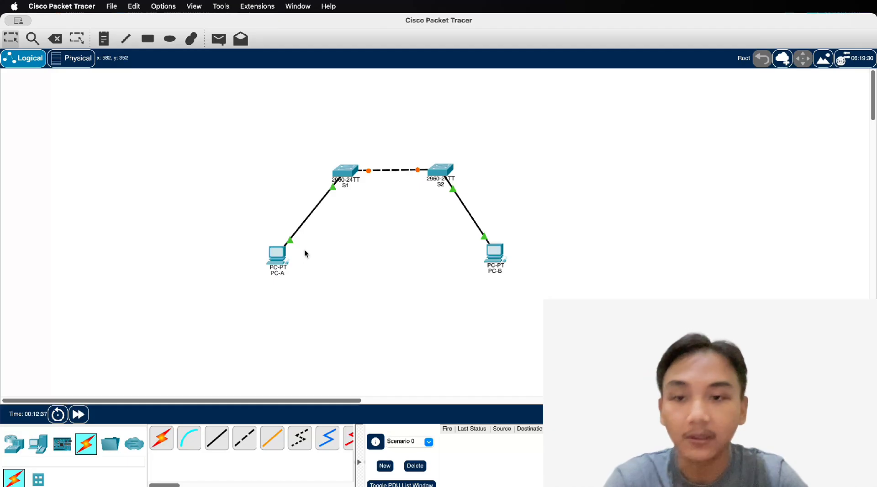
drag(440, 170, 437, 172)
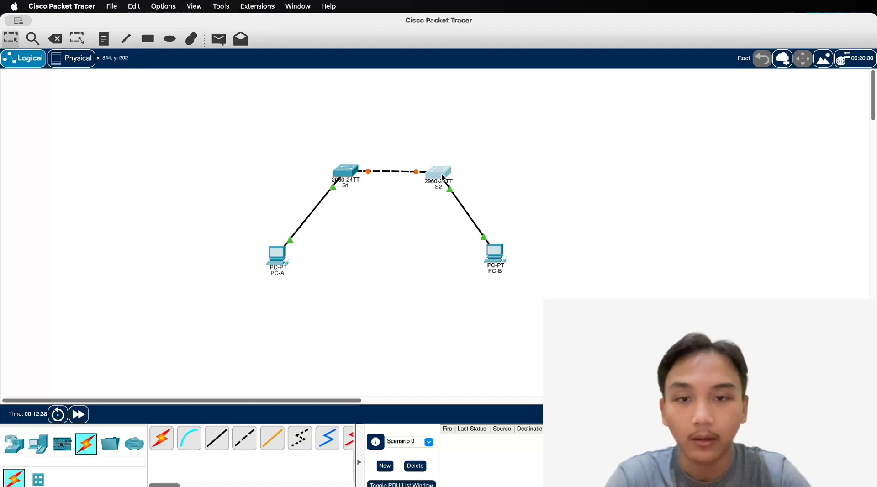
Give PC-A FastEthernet0 address 192.168.1.10 with mask 255.255.255.0
click(281, 249)
click(429, 124)
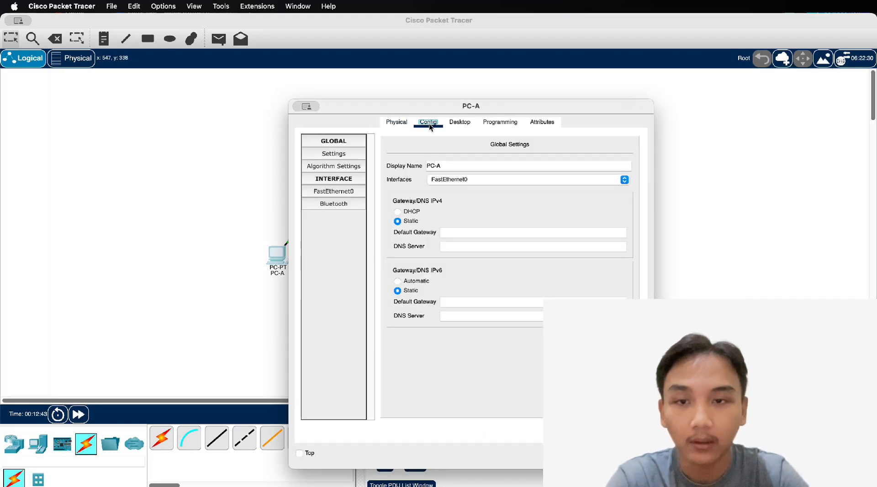
click(341, 191)
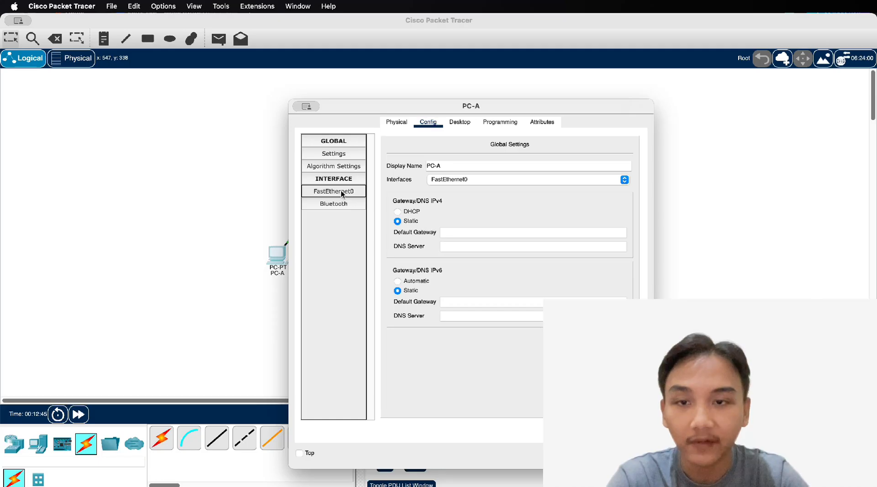
click(581, 238)
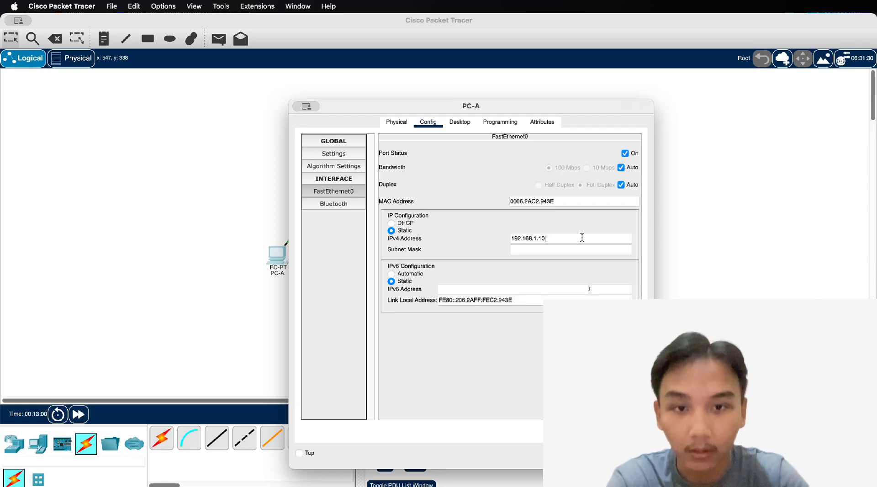
click(579, 253)
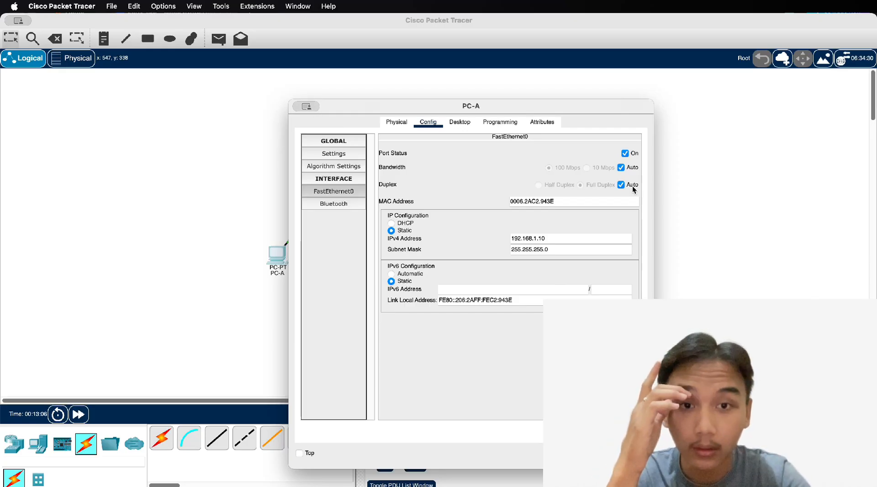
click(692, 204)
Give PC-B FastEthernet0 address 192.168.1.11 with mask 255.255.255.0
click(493, 254)
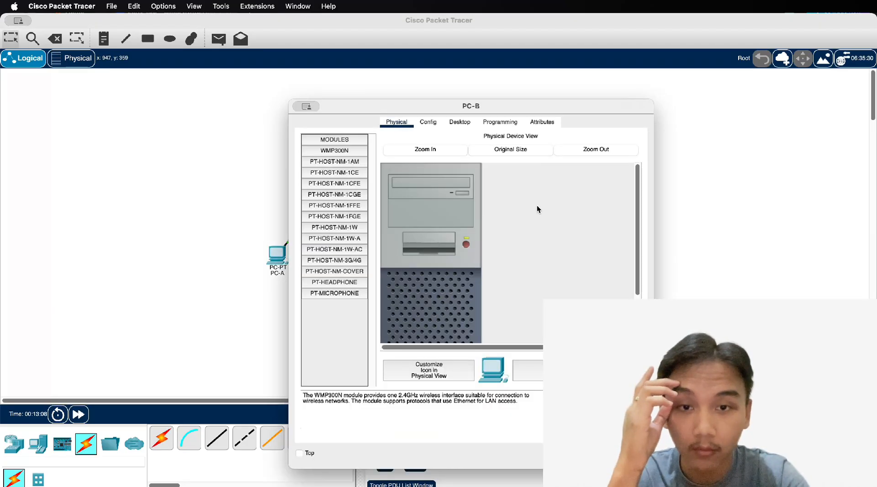
click(435, 122)
click(361, 191)
click(521, 239)
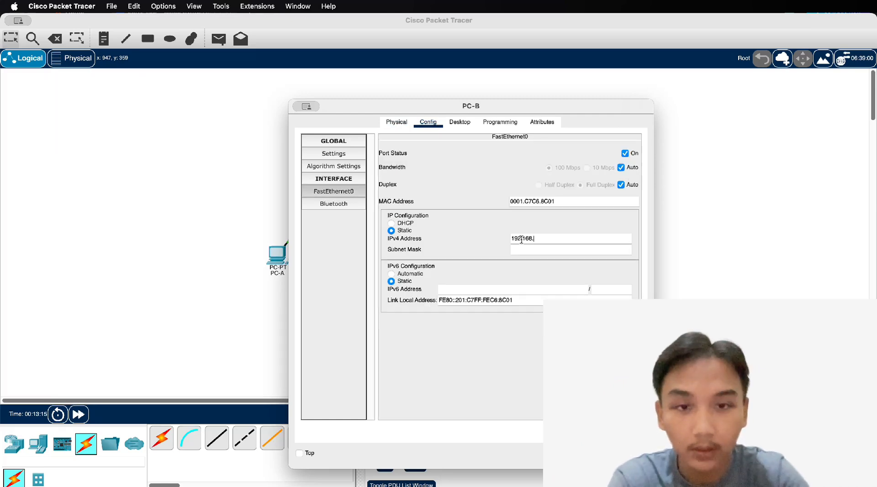
text(192.168.1.11)
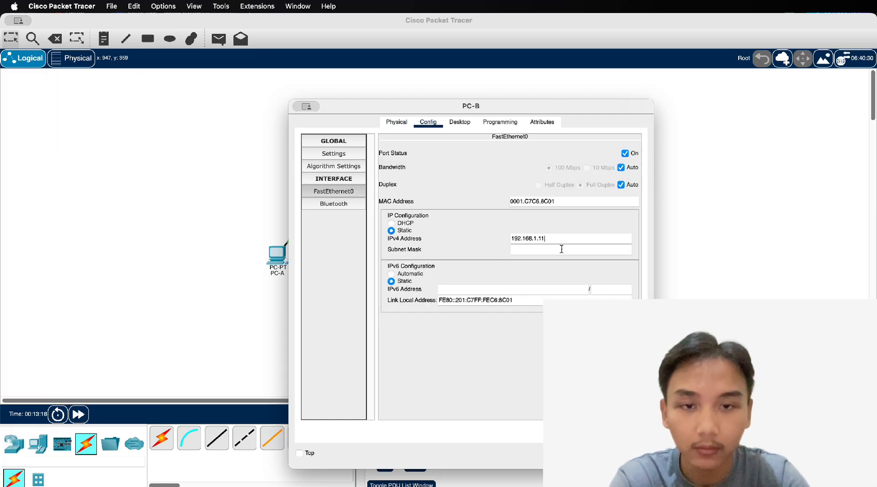
click(561, 250)
click(726, 200)
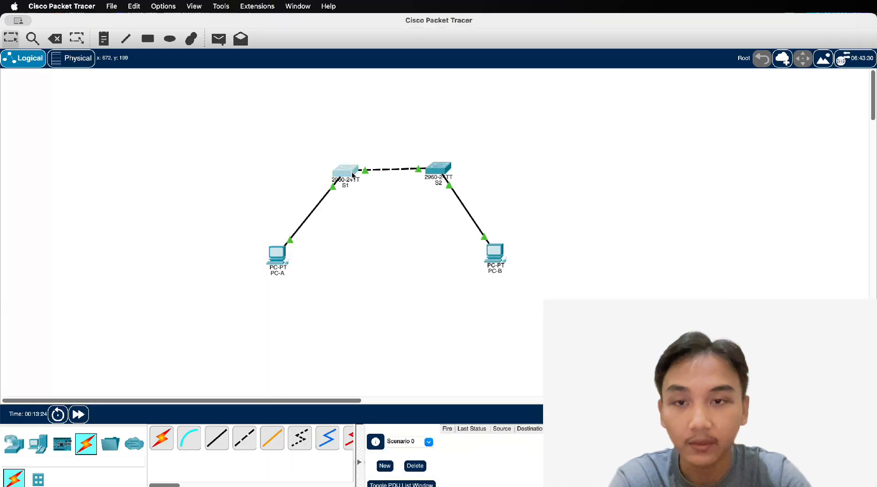
Open S1's window, move it left, and wake its CLI to the Switch> prompt
drag(345, 170, 343, 167)
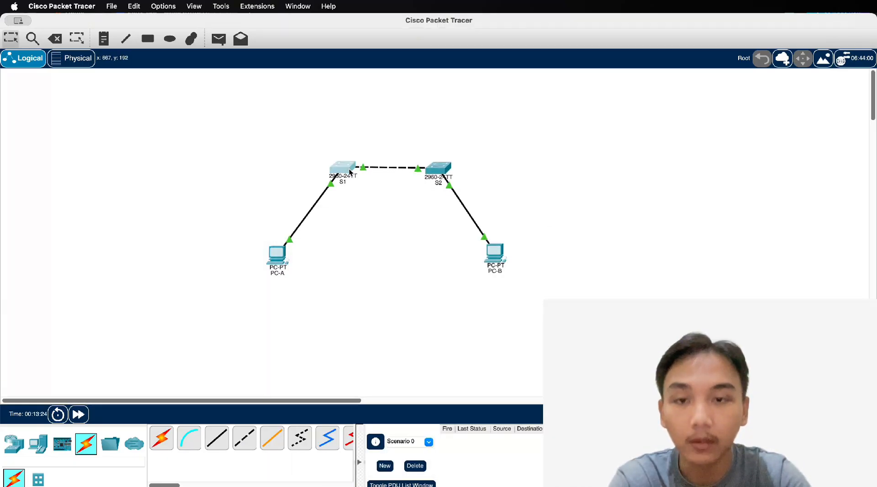
click(274, 255)
click(248, 240)
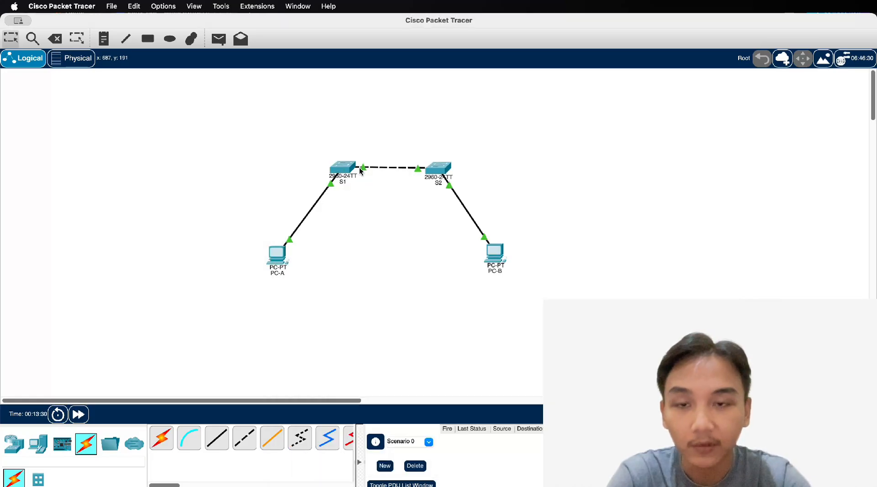
click(344, 170)
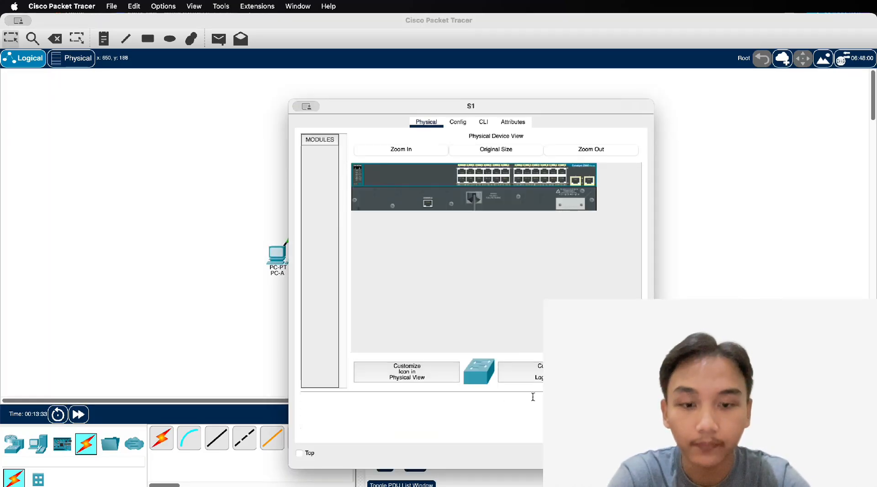
key(ctrl+Up)
click(642, 127)
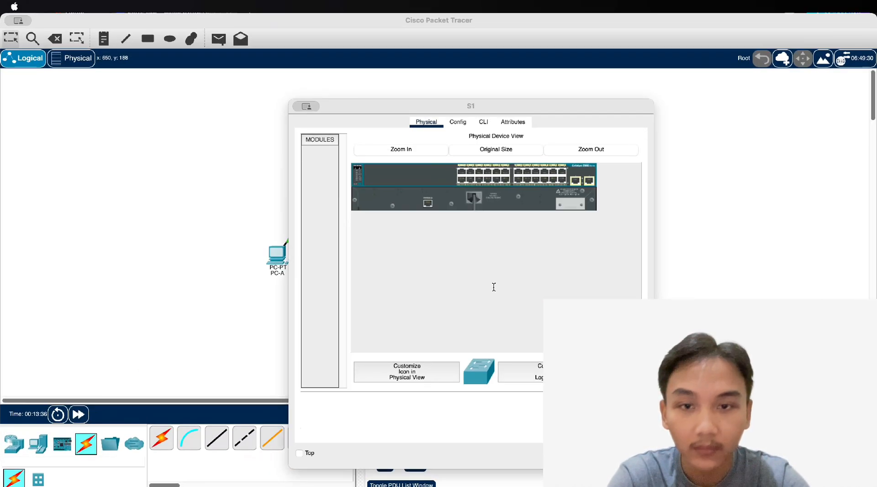
drag(367, 111, 206, 69)
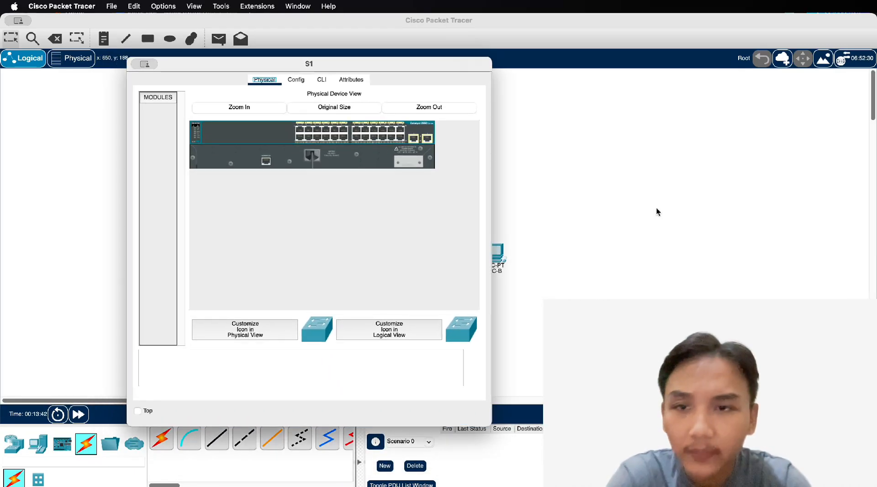
click(296, 79)
click(322, 80)
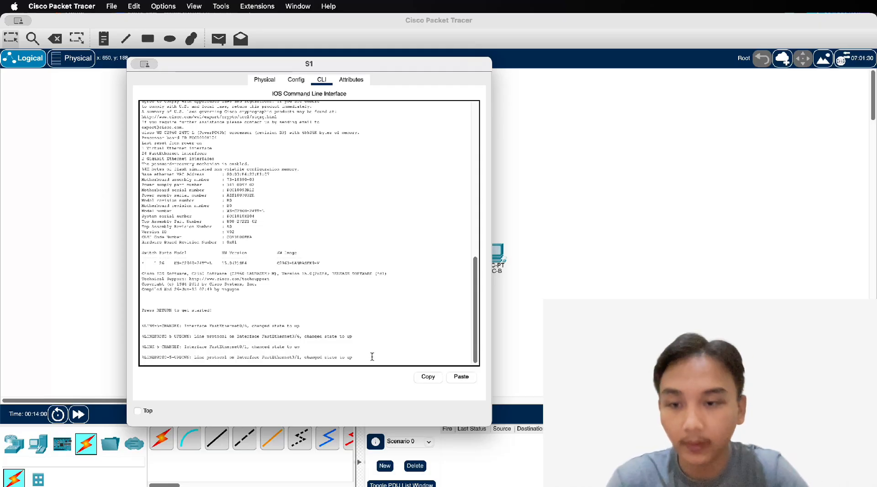
key(Return)
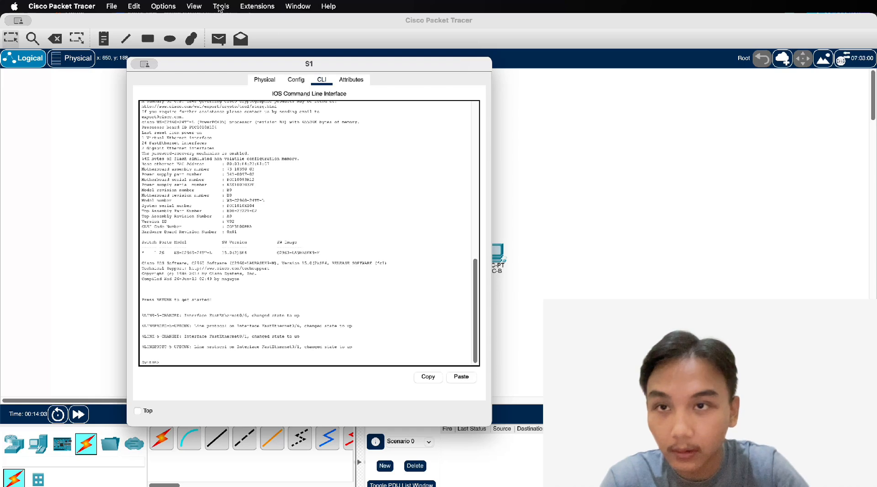
Zoom in on the topology view and back out again
click(194, 6)
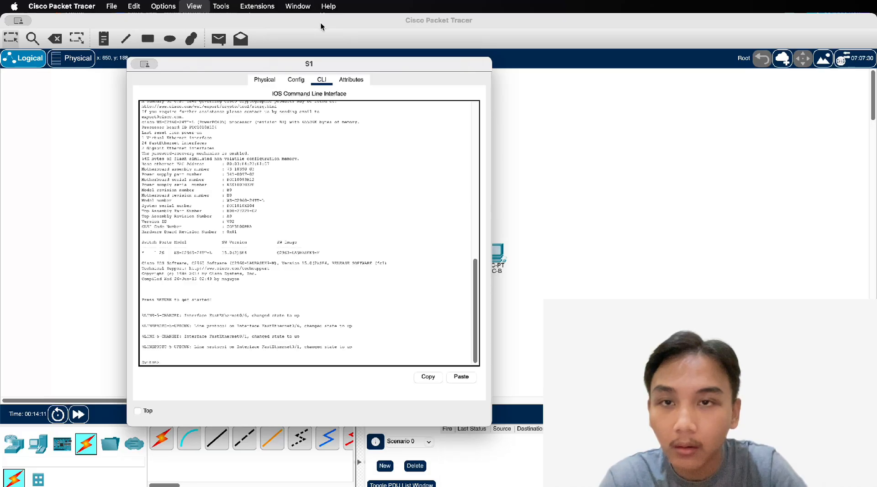
click(341, 22)
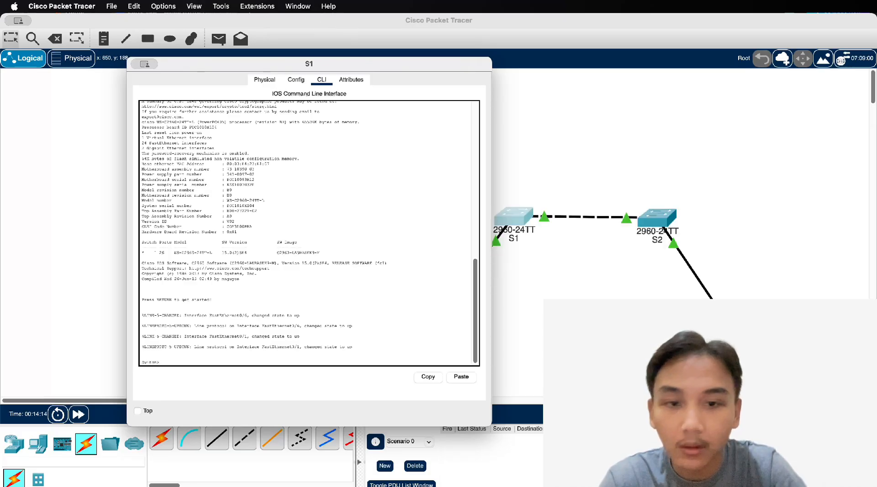
scroll(598, 329, right, 5)
scroll(597, 329, left, 1)
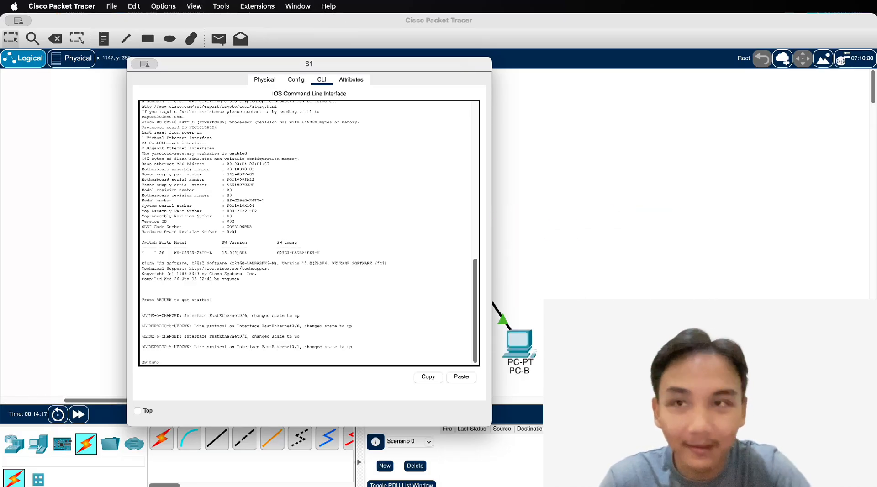
key(super+minus)
scroll(598, 328, left, 5)
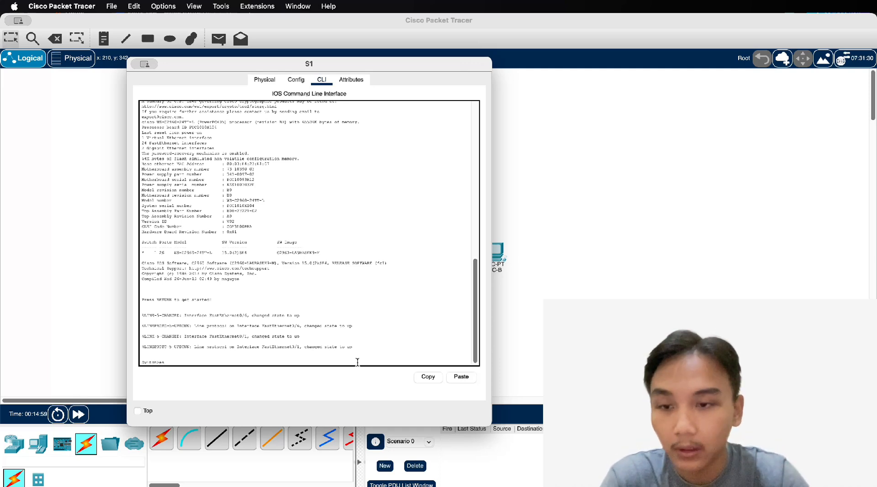
Enter global configuration, set hostname S1, and disable DNS lookup
key(Return)
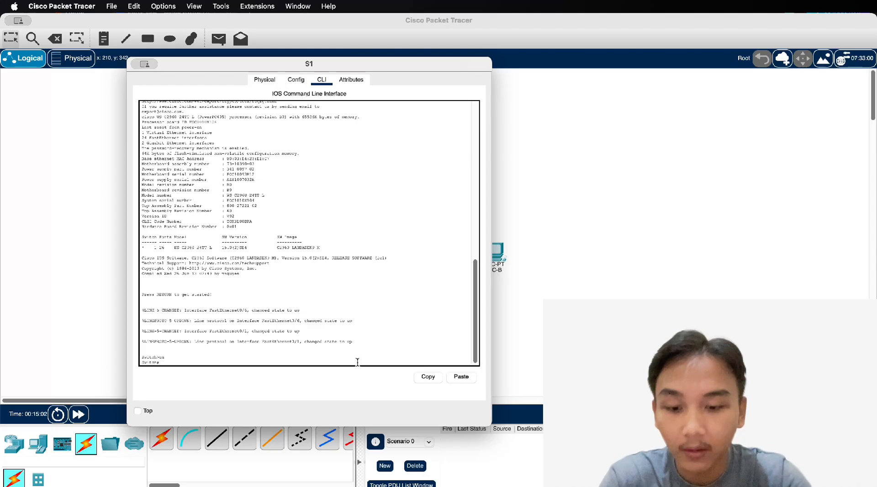
text(conf)
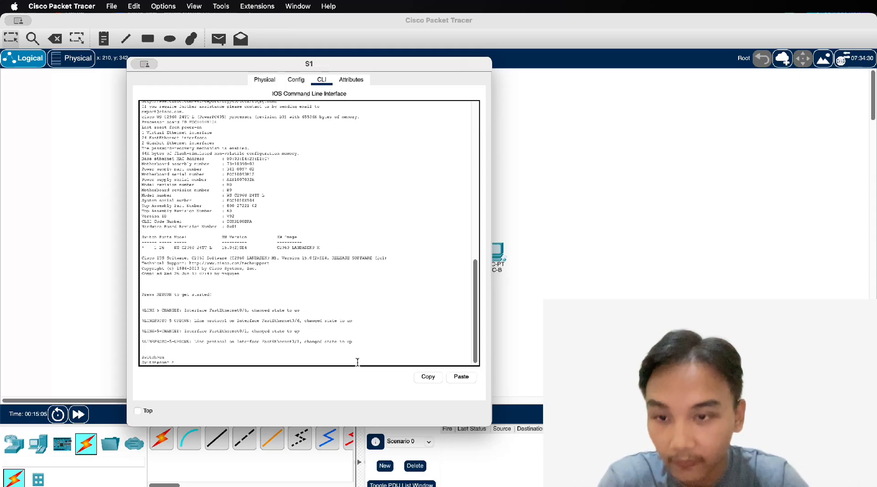
text( t)
key(Return)
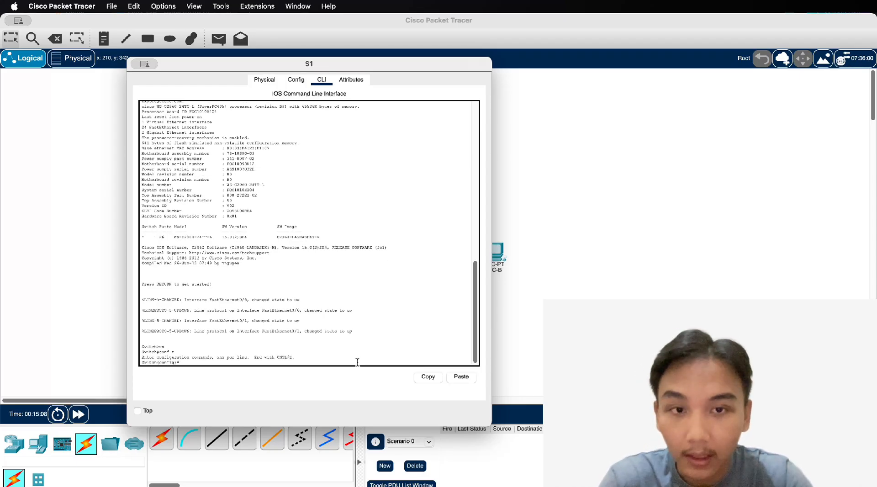
text(host)
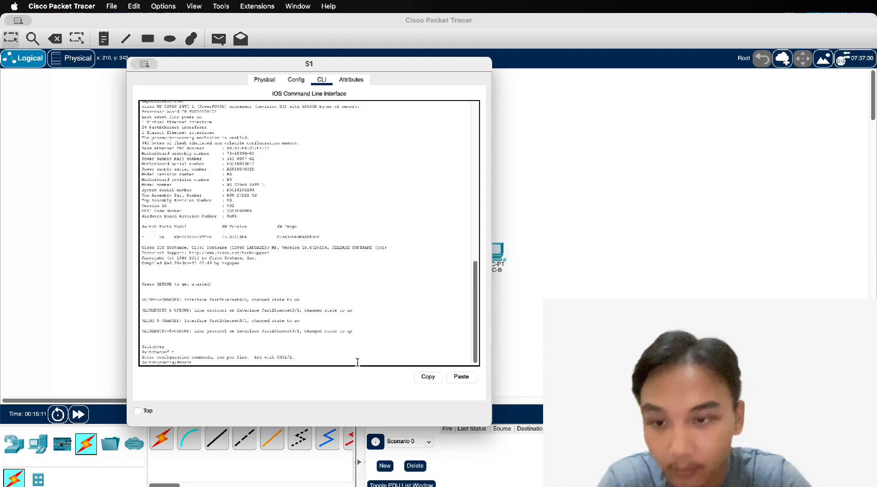
text(name S1)
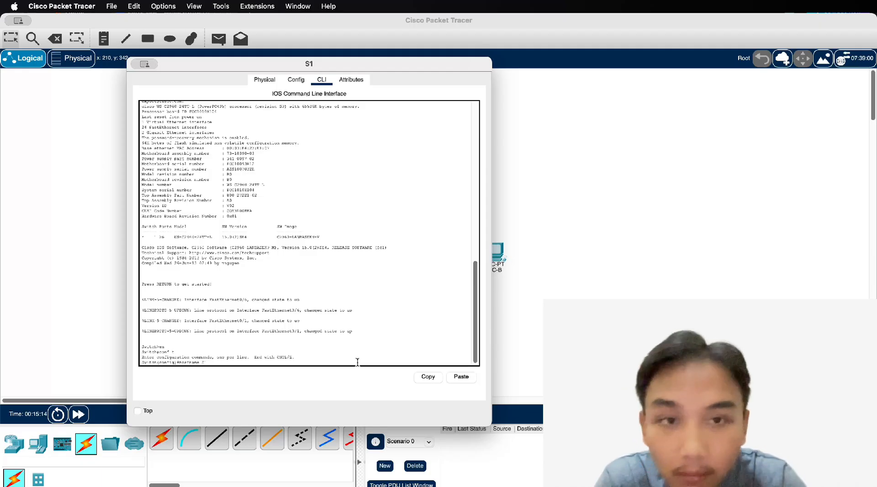
key(Return)
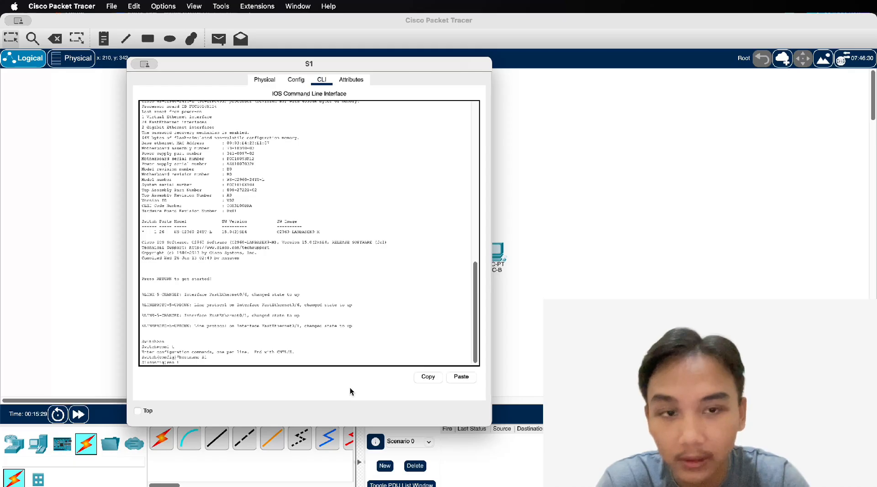
text(p dom)
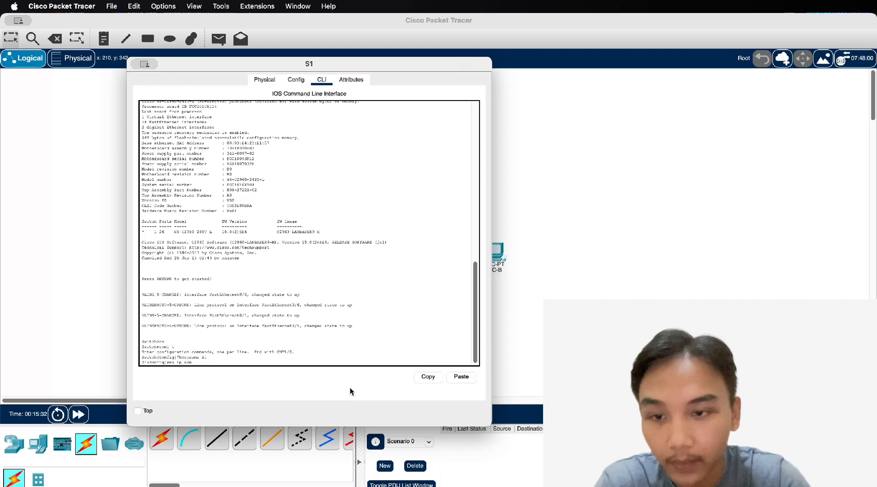
text(ain lookup)
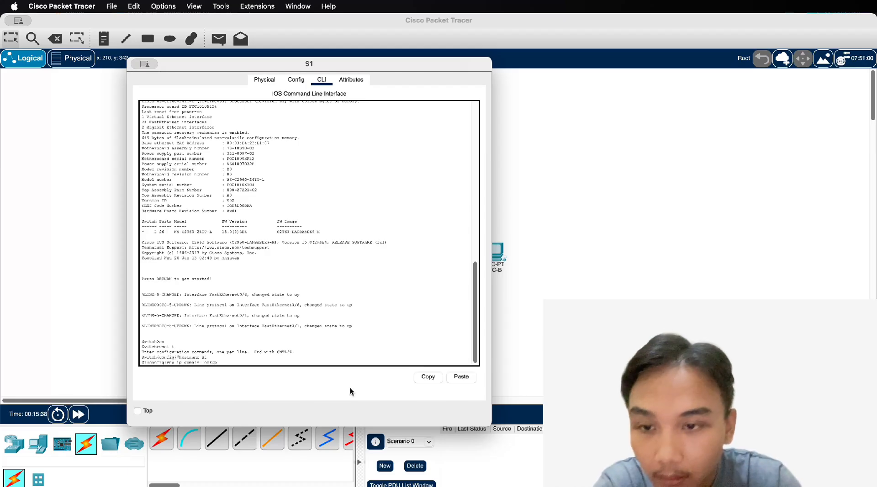
key(Return)
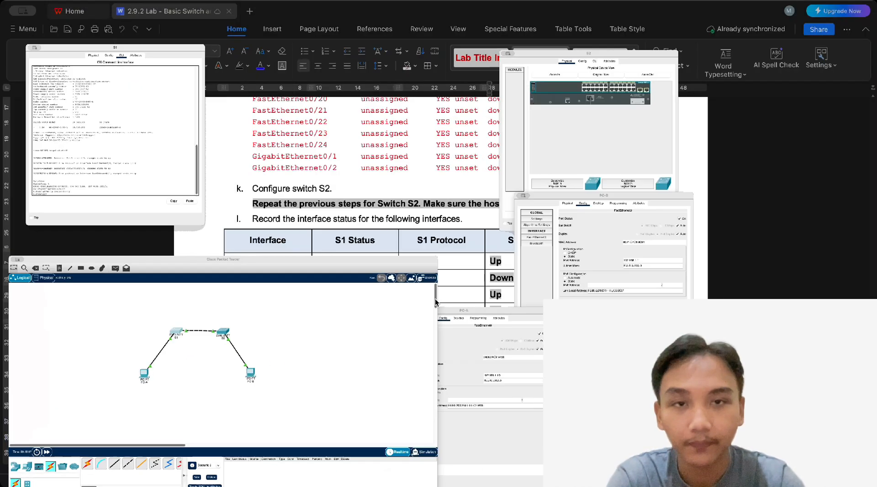
Set S1's encrypted enable secret to the lab password
click(818, 122)
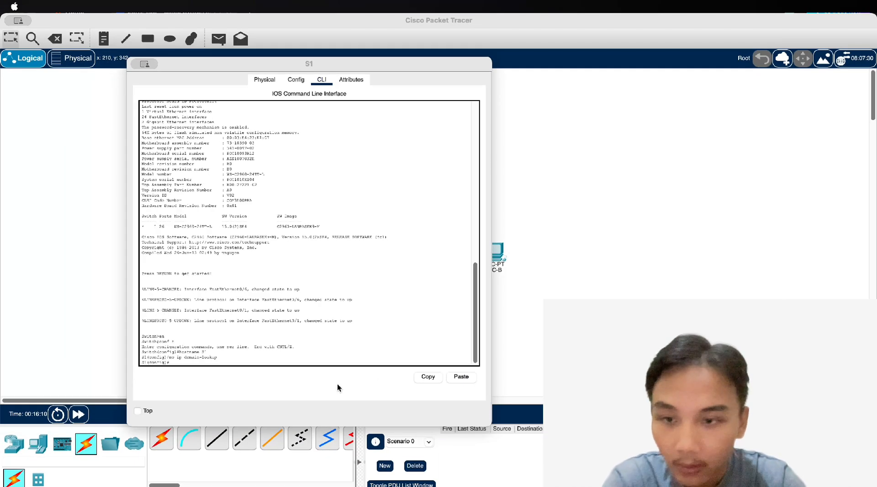
click(322, 360)
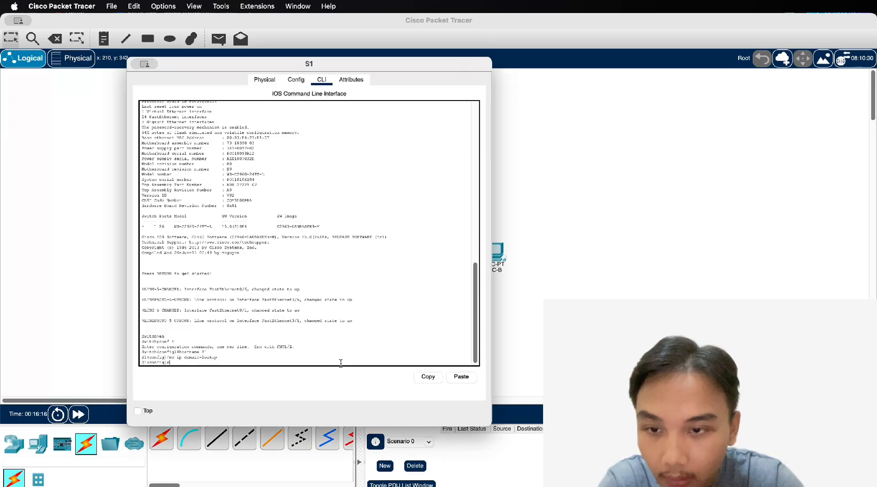
text(enable)
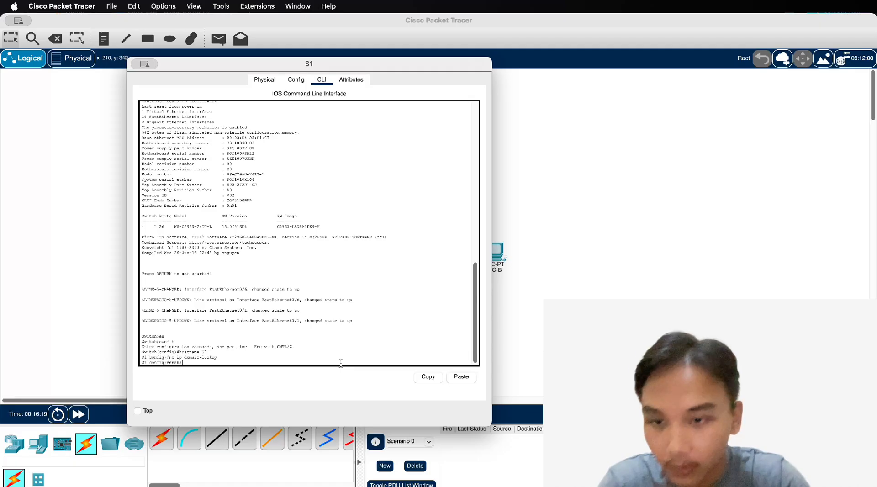
text( secr)
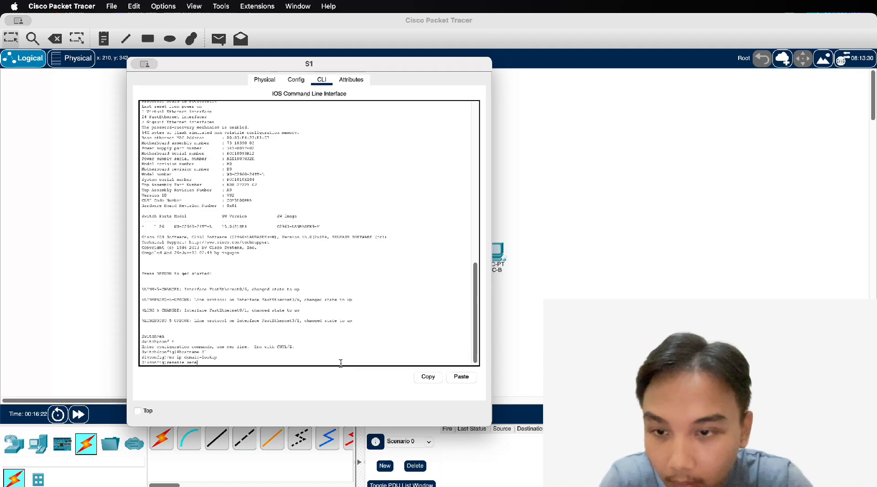
text(et class)
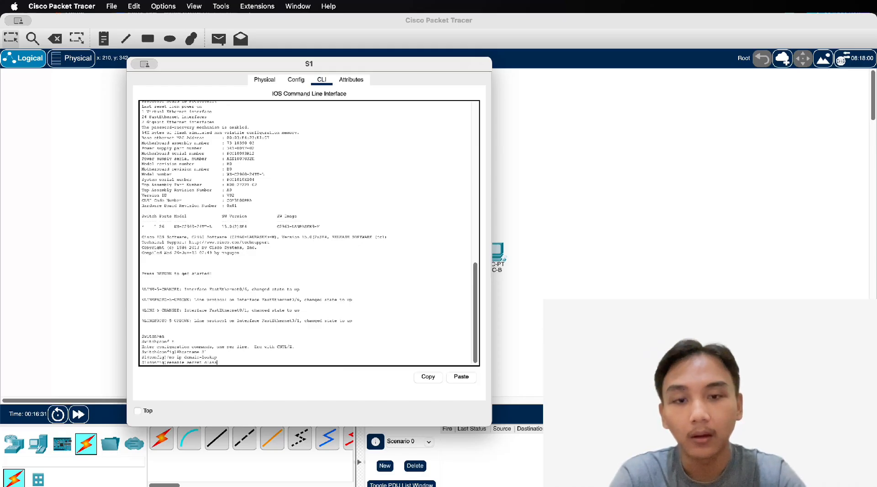
click(611, 320)
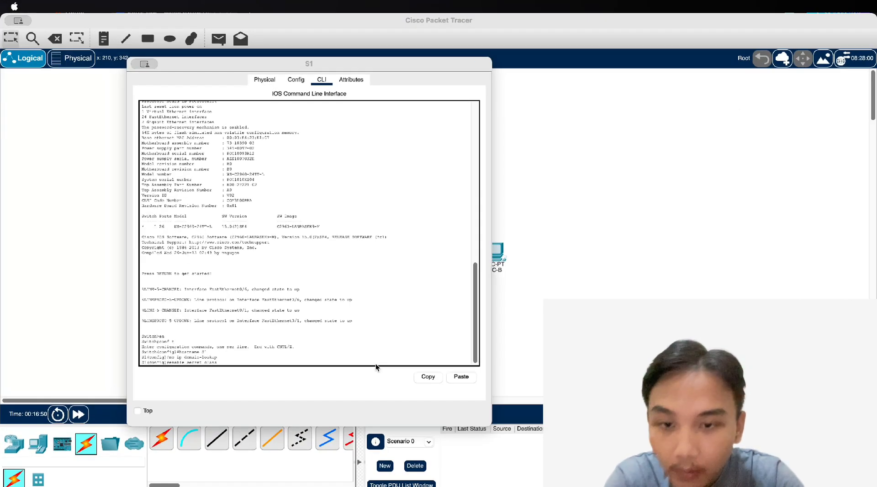
click(377, 363)
key(Return)
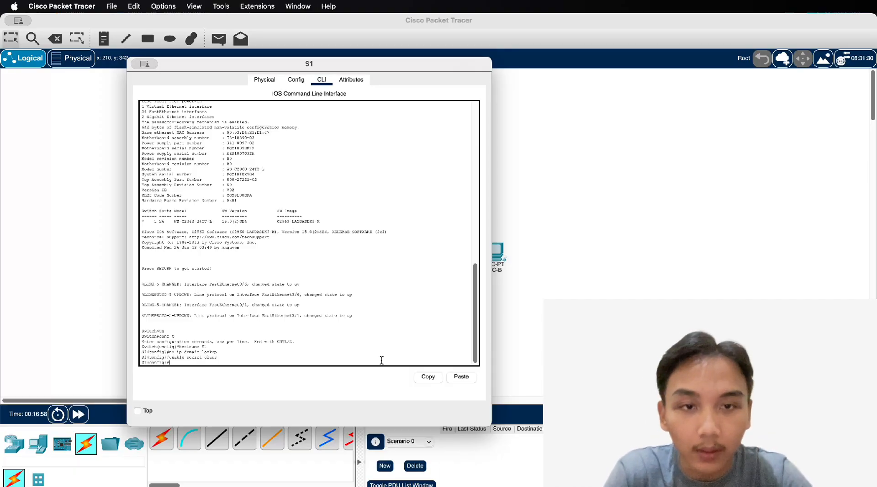
Set the lab password on S1's line console 0 and enable login
text(line console)
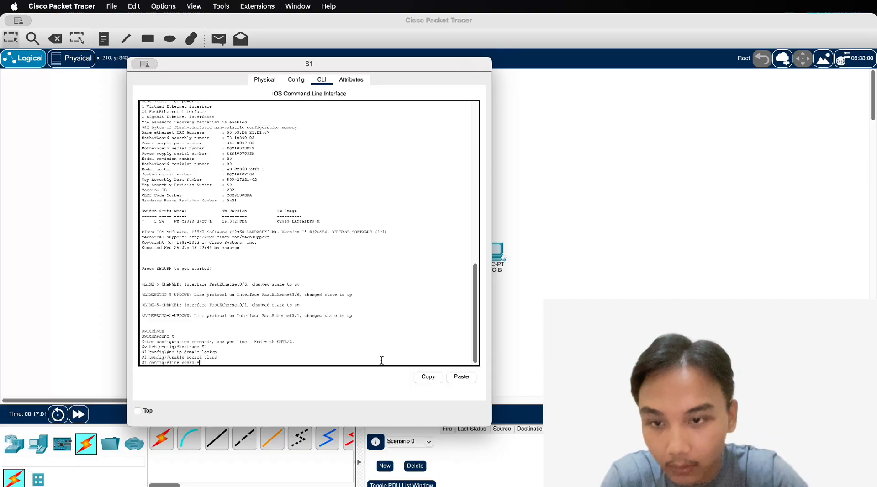
text( 0)
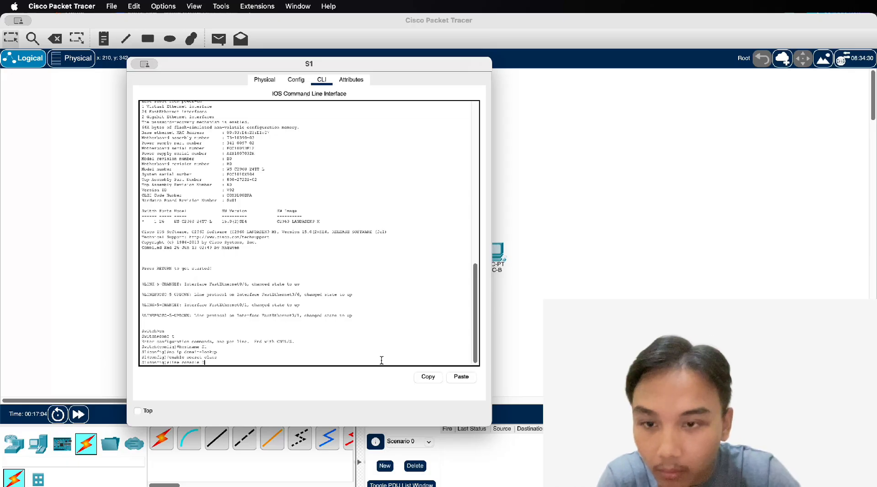
key(Return)
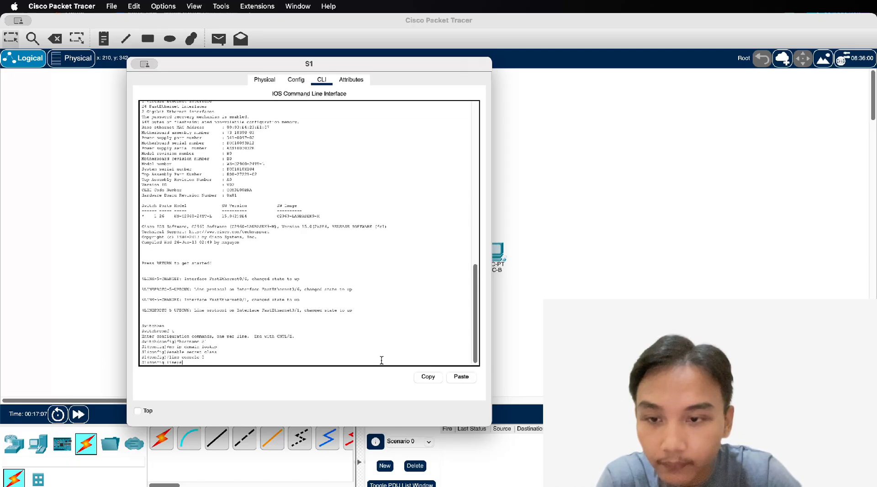
text(password)
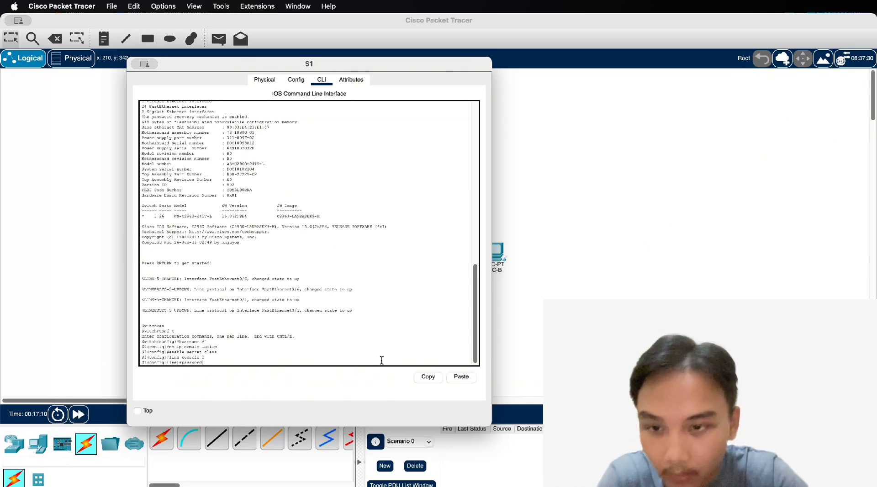
text( cisco)
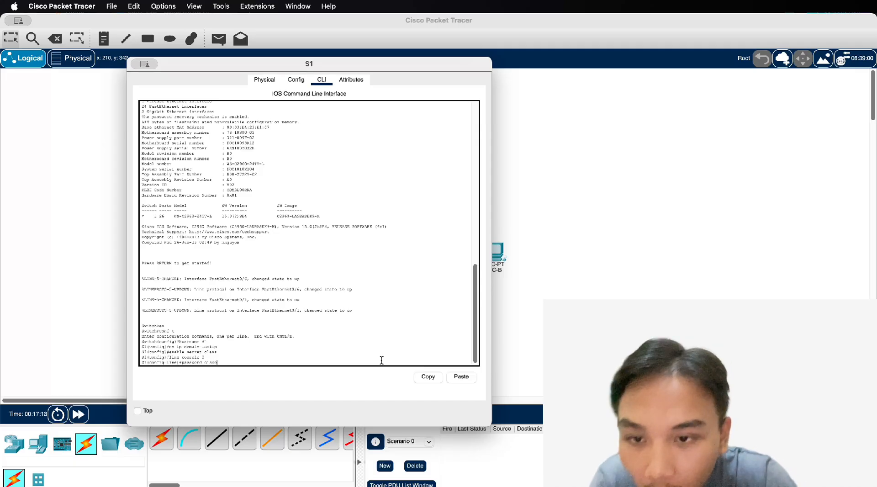
key(Return)
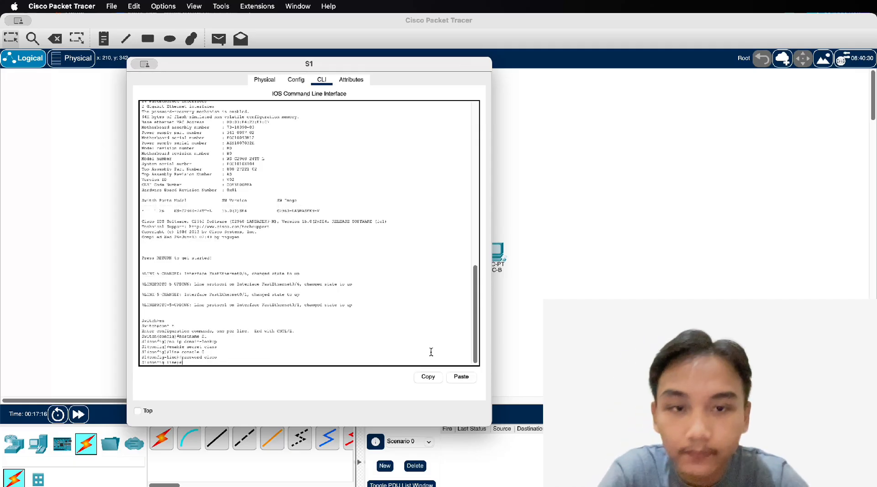
key(super+Tab)
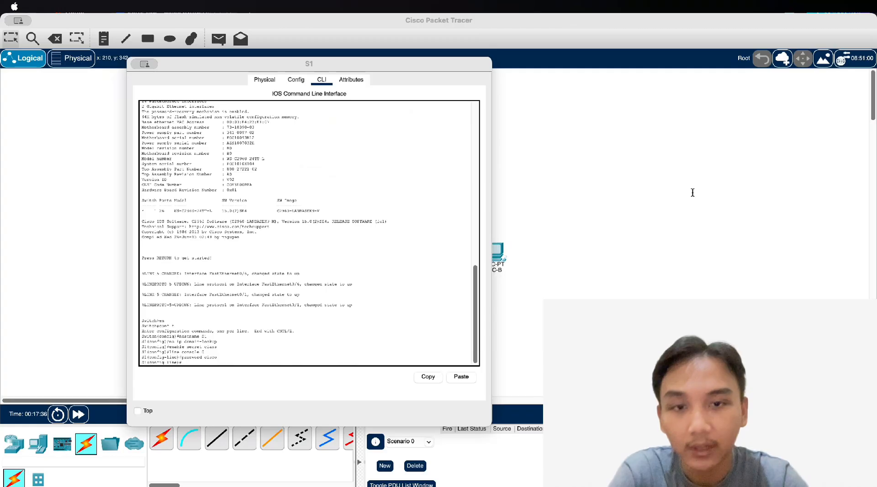
click(369, 362)
text(login)
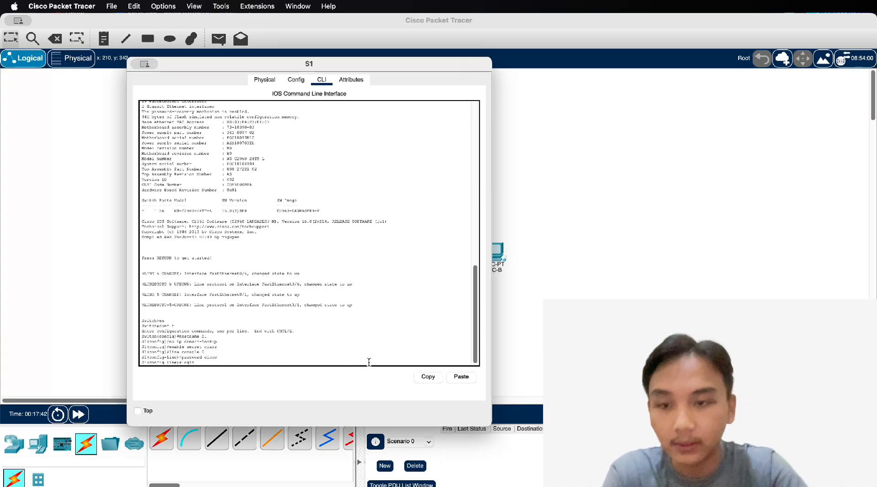
key(Return)
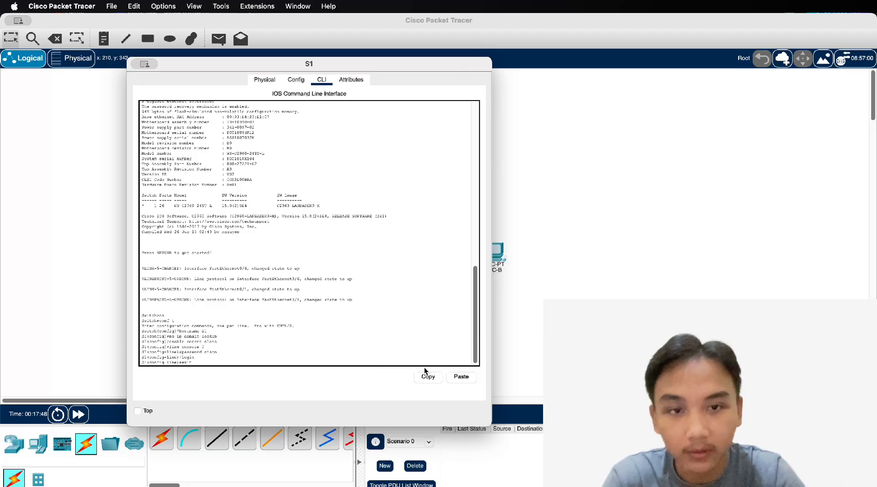
Configure S1 interface VLAN 1 with 192.168.1.1 255.255.255.0 and no shutdown
key(Return)
text(interv)
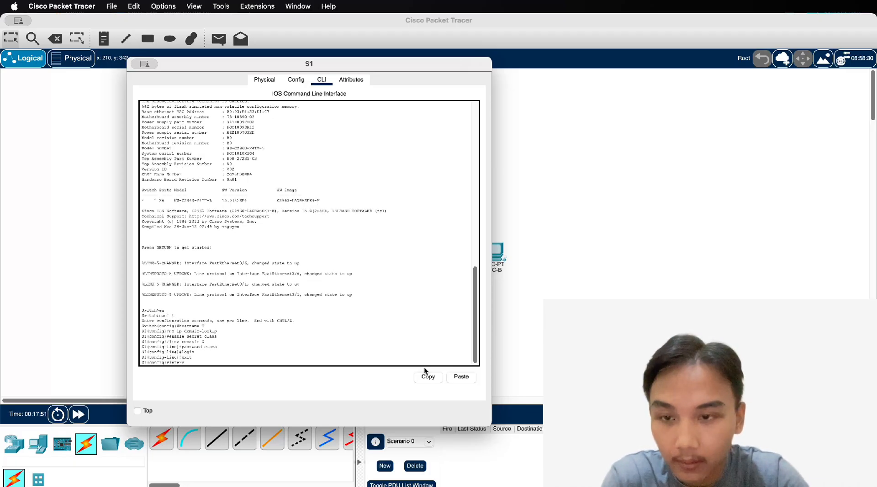
text(lan)
key(BackSpace)
key(BackSpace)
key(BackSpace)
key(BackSpace)
text(face vlan 1)
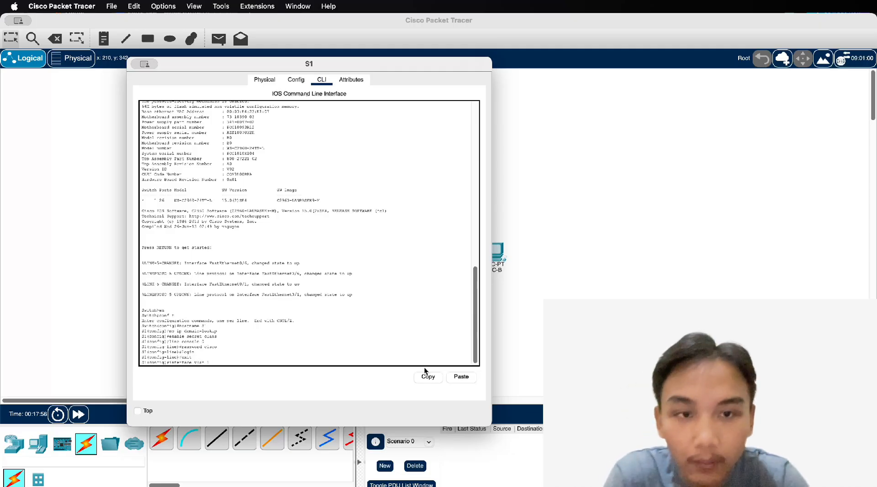
key(Return)
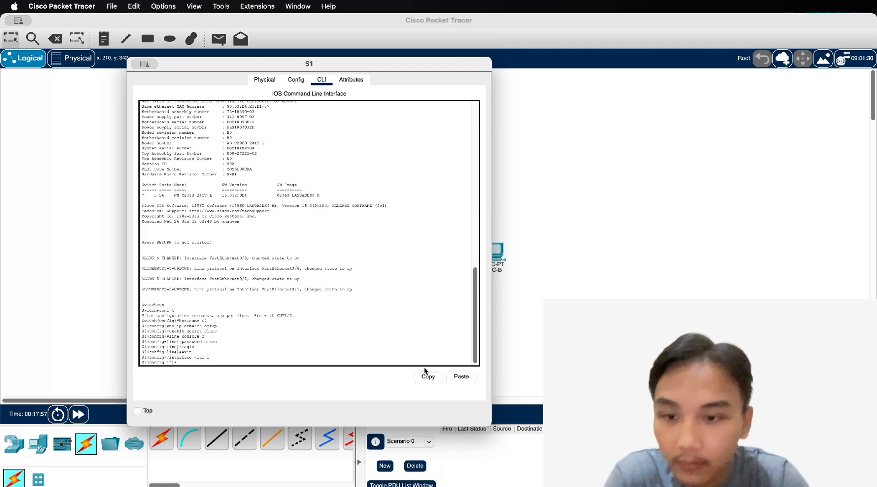
text(ip add)
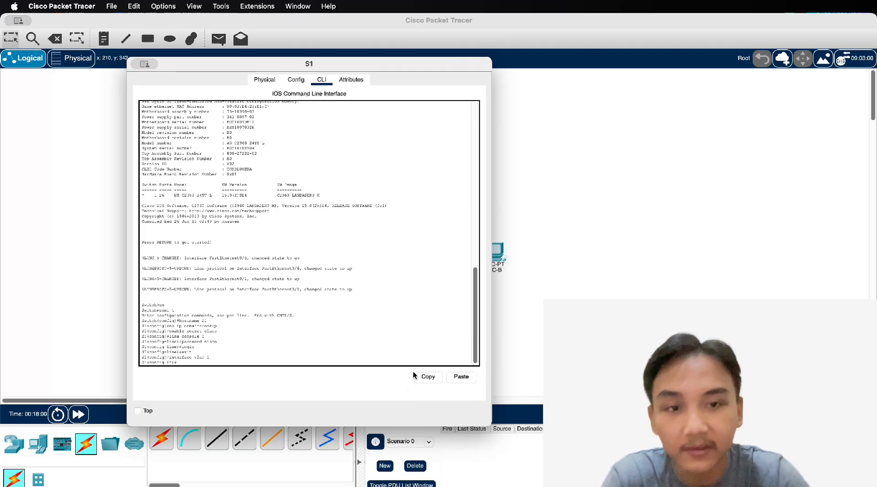
text(ress )
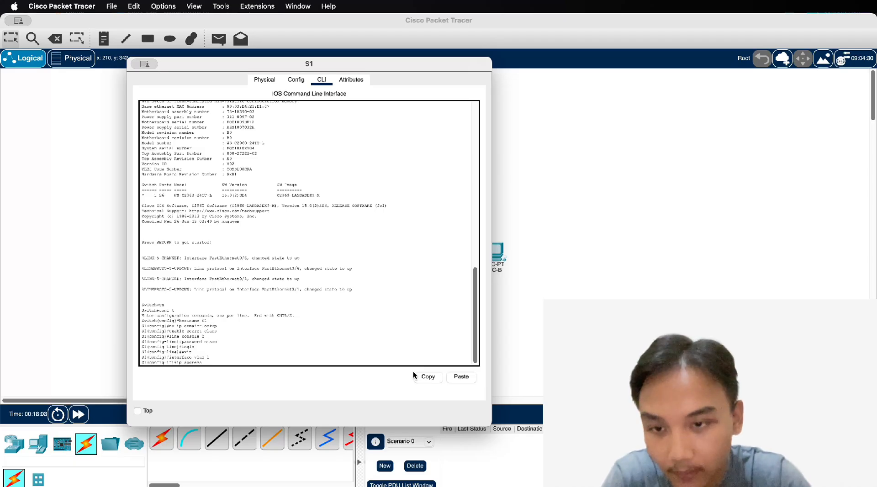
text(192.168)
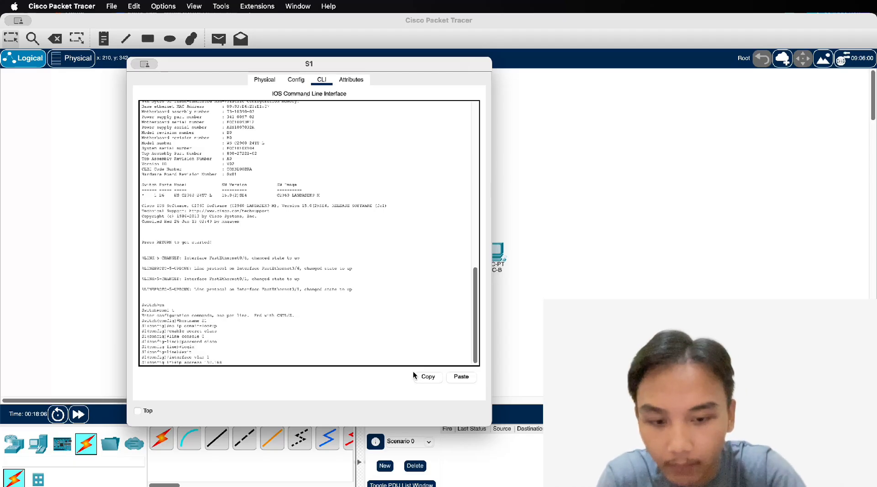
text(.1.1)
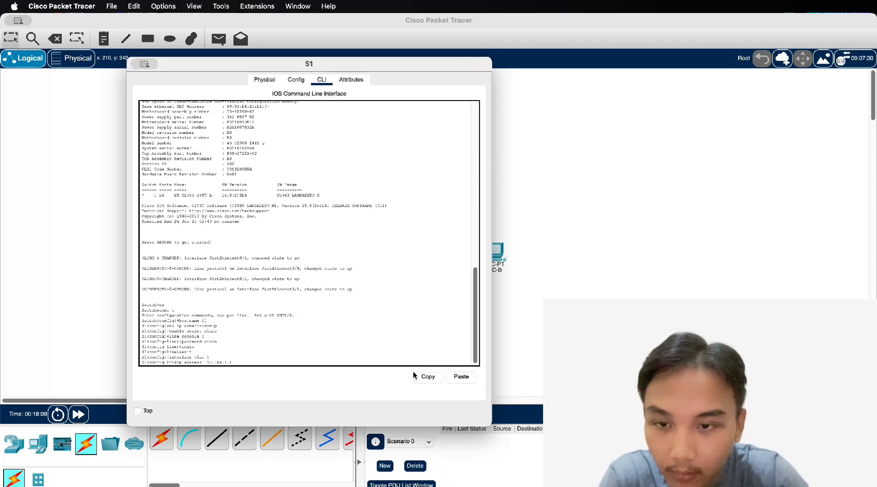
text( 255.255.255.0)
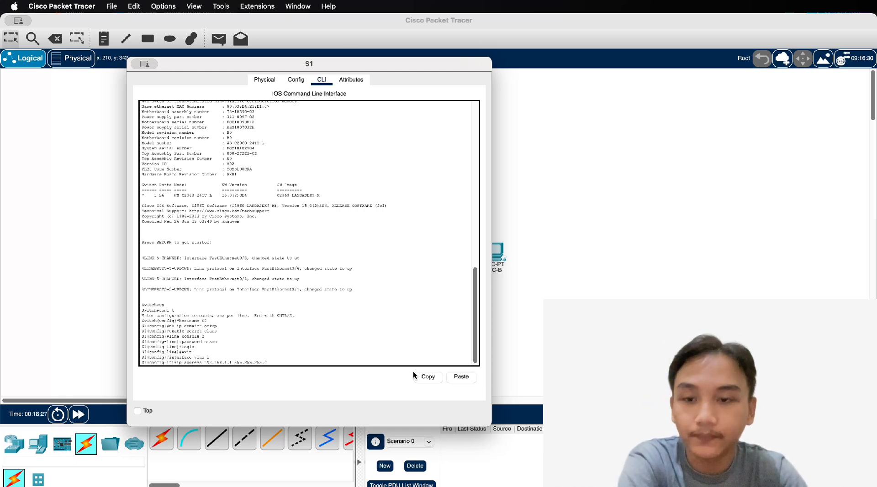
key(Return)
text(no shu)
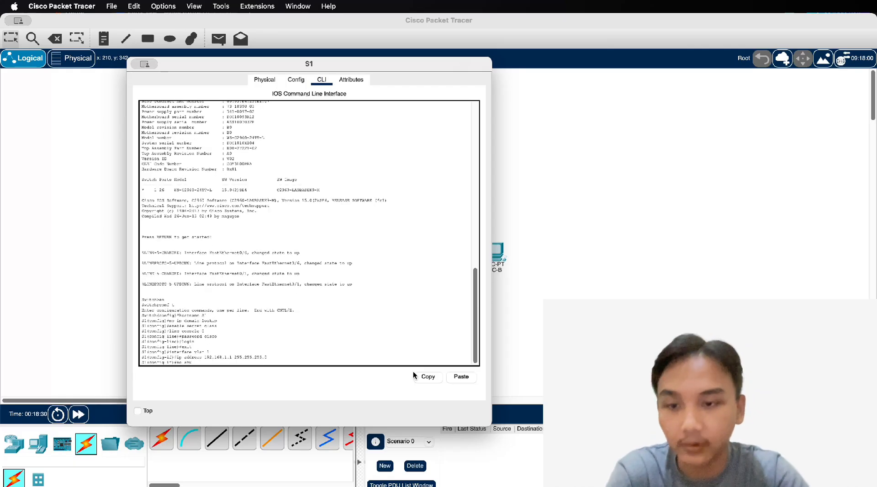
text(tdown)
key(Return)
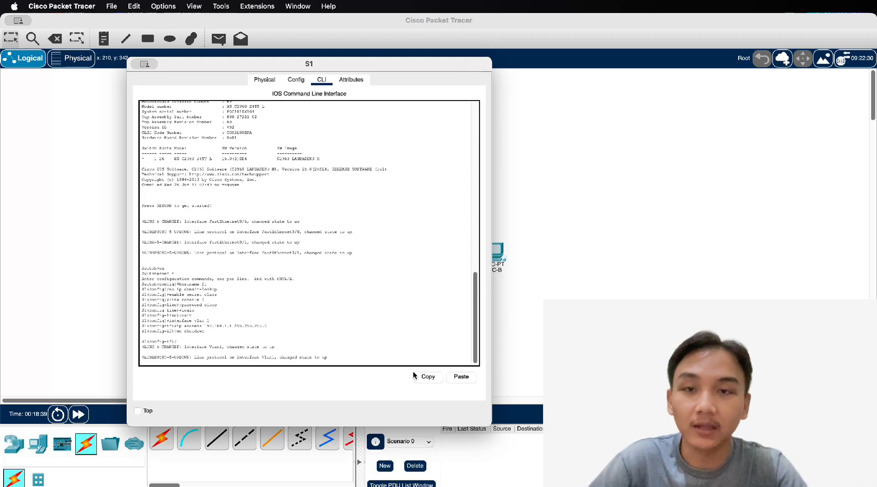
Exit interface mode and type the MOTD banner '#Unauthorized access is prohibited.#' on S1
key(Return)
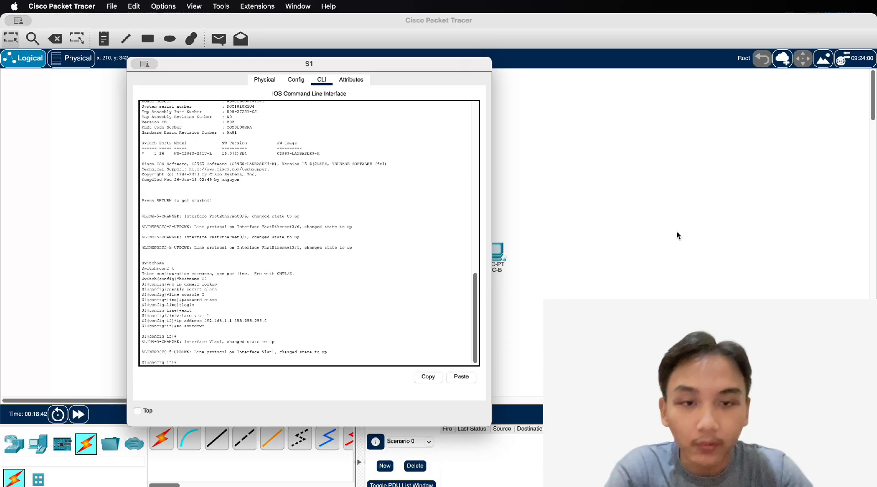
text(banner mo)
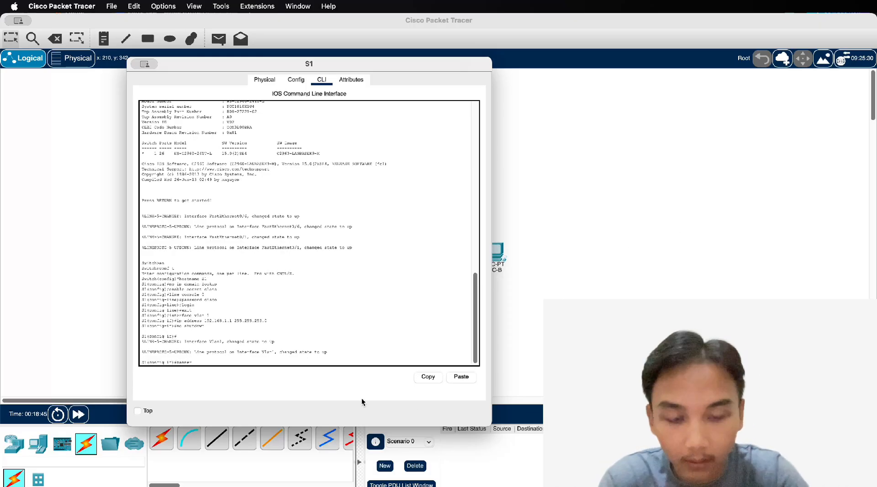
key(BackSpace)
key(BackSpace)
key(BackSpace)
key(BackSpace)
key(BackSpace)
key(BackSpace)
key(BackSpace)
key(BackSpace)
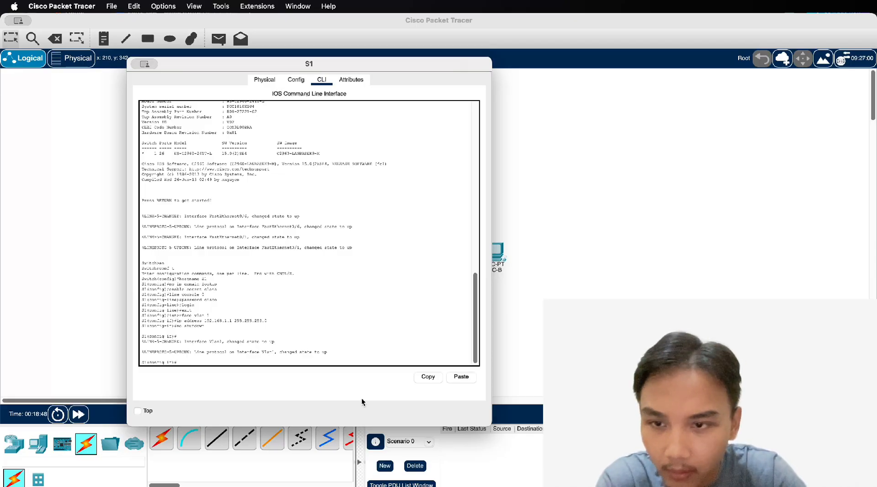
text(exit)
key(Return)
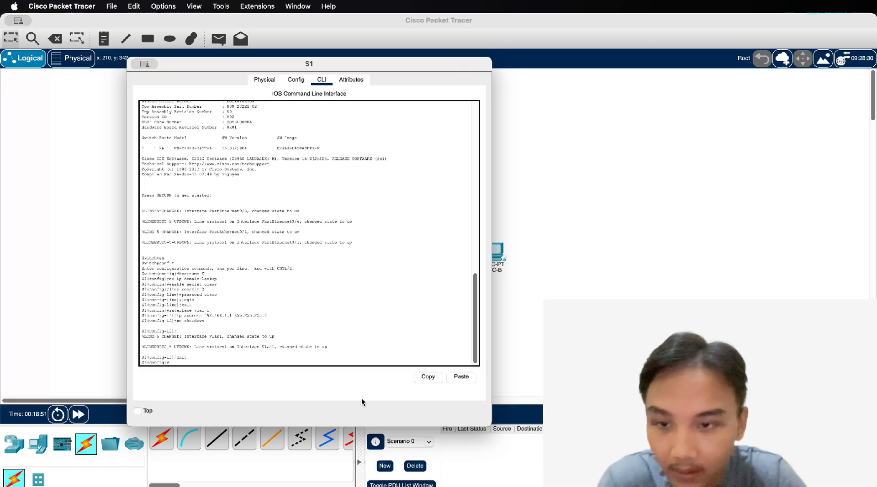
text(banner motd )
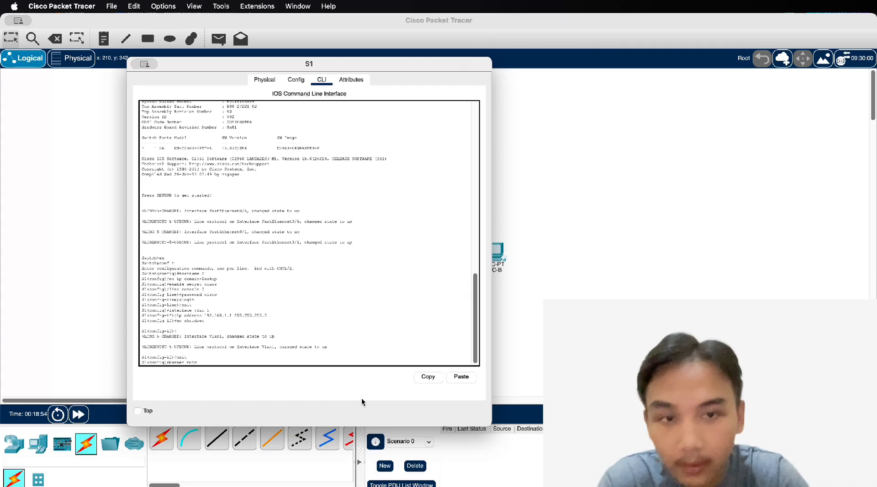
text(#Unaut)
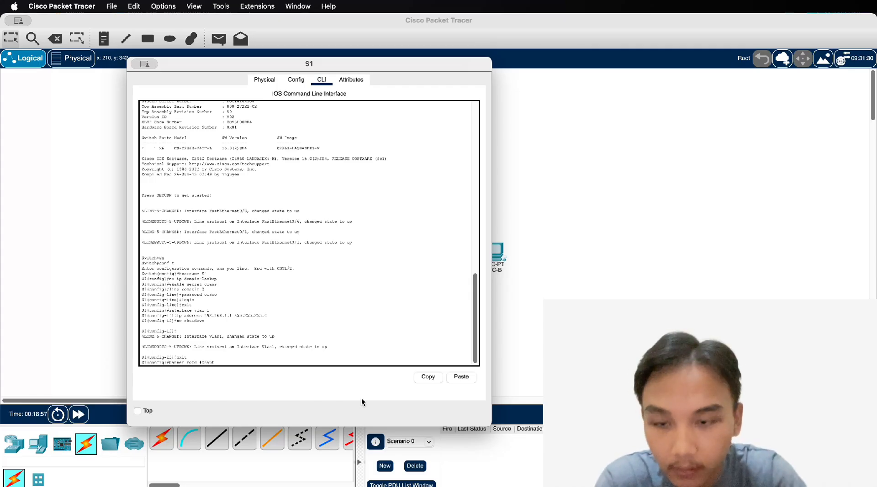
text(horize)
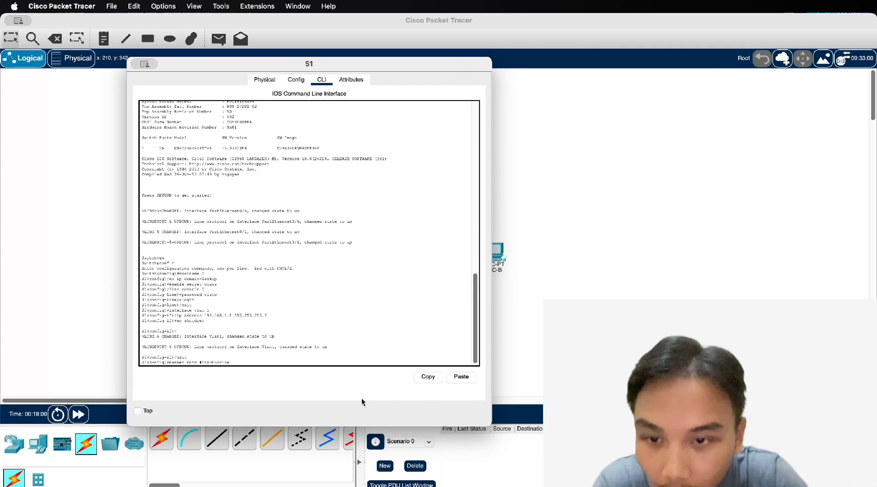
text(d access)
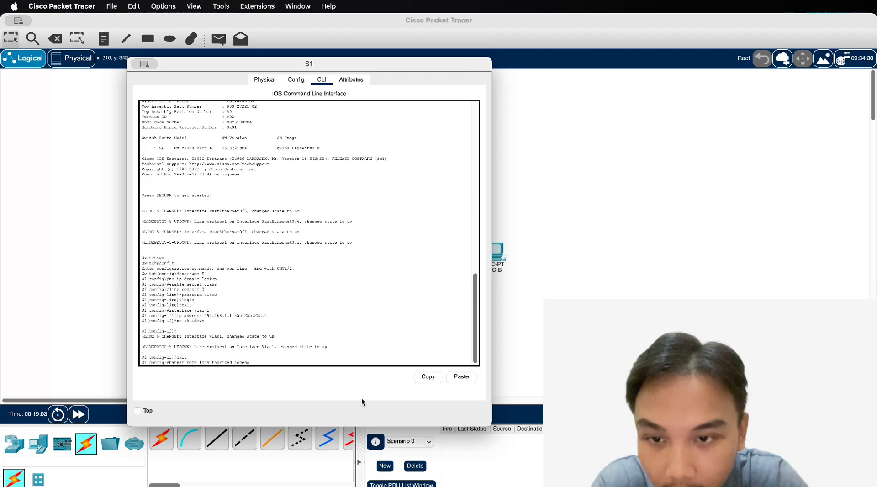
text( is prohibi)
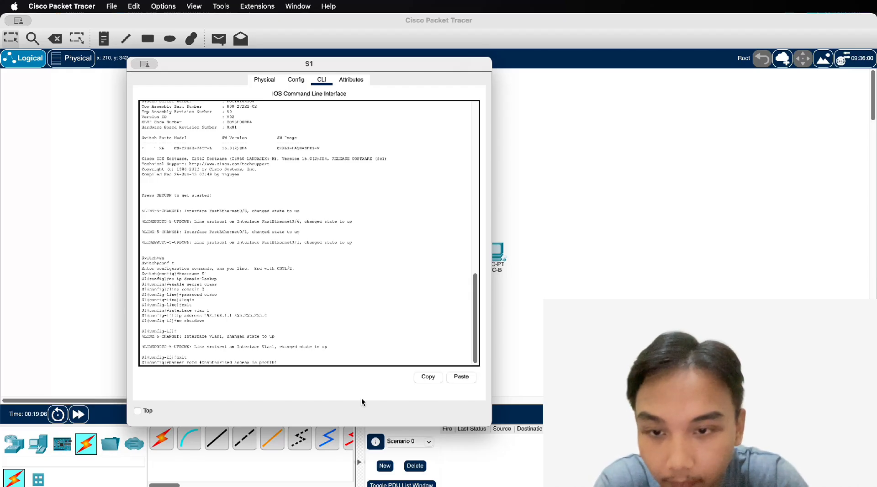
text(ted.#)
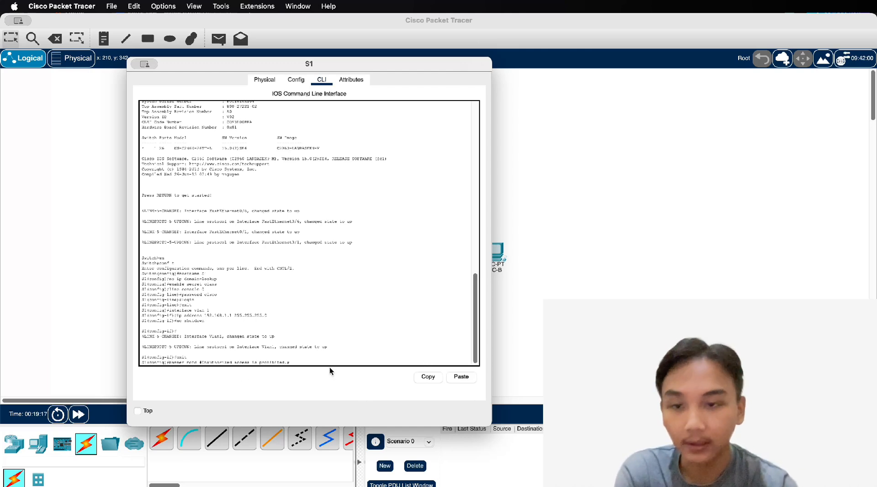
key(super+Tab)
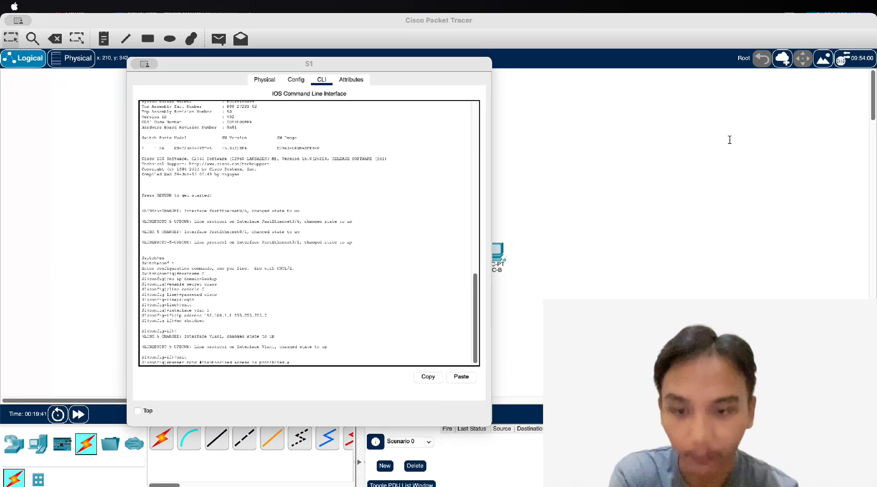
Apply the MOTD banner and leave global configuration mode
click(393, 362)
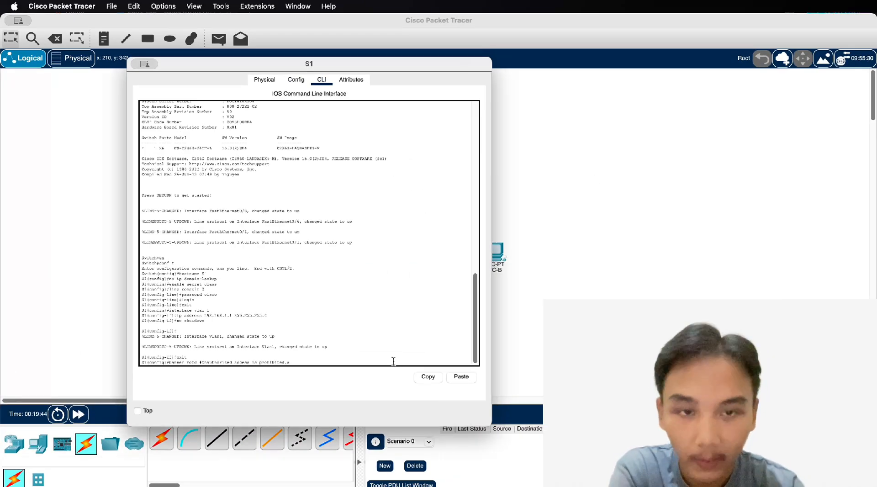
key(Return)
text(ex)
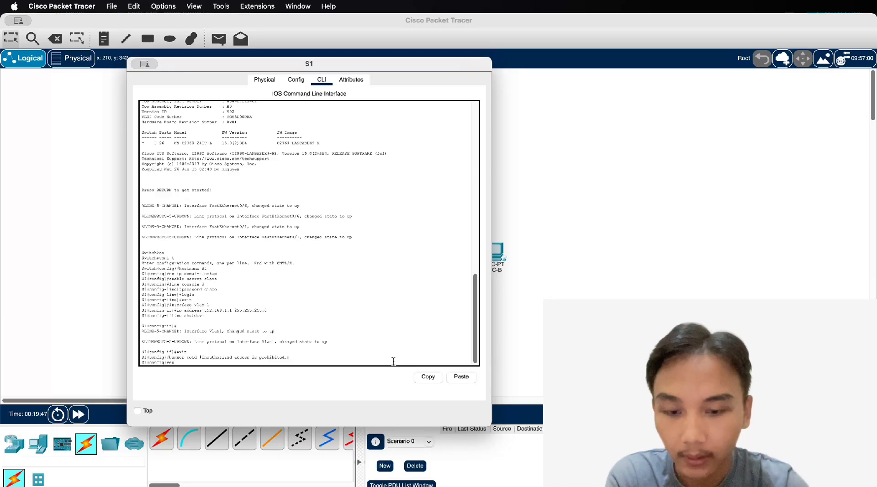
text(it)
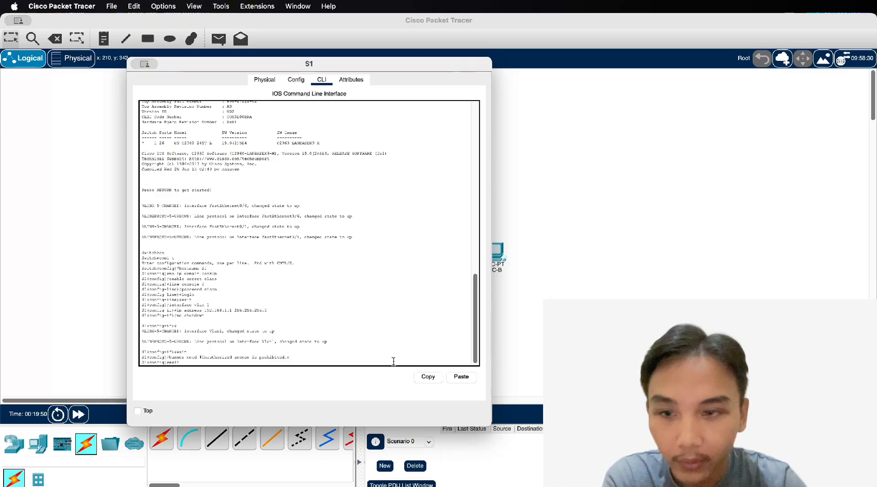
key(Return)
key(Return)
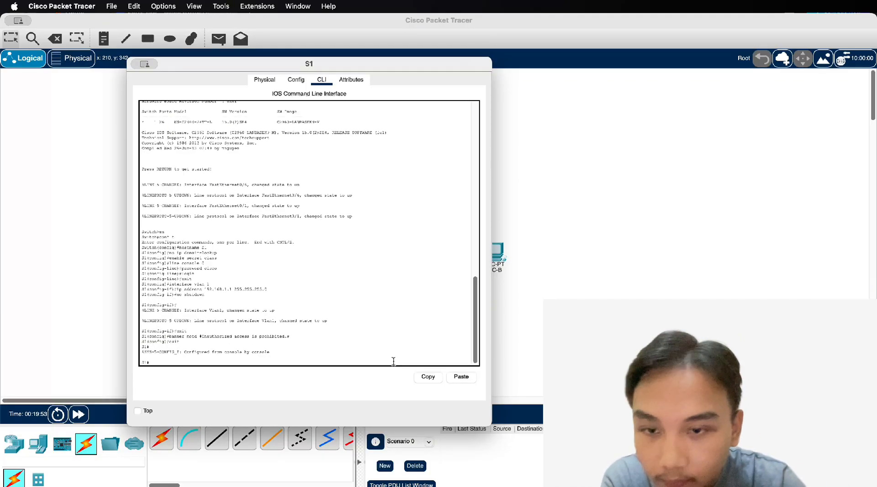
Run copy running-config startup-config, accepting the default filename
text(copy)
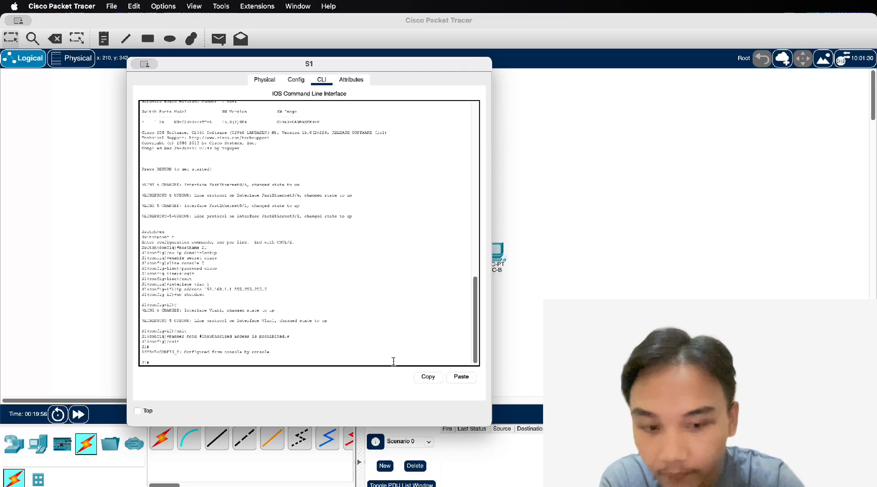
text(f)
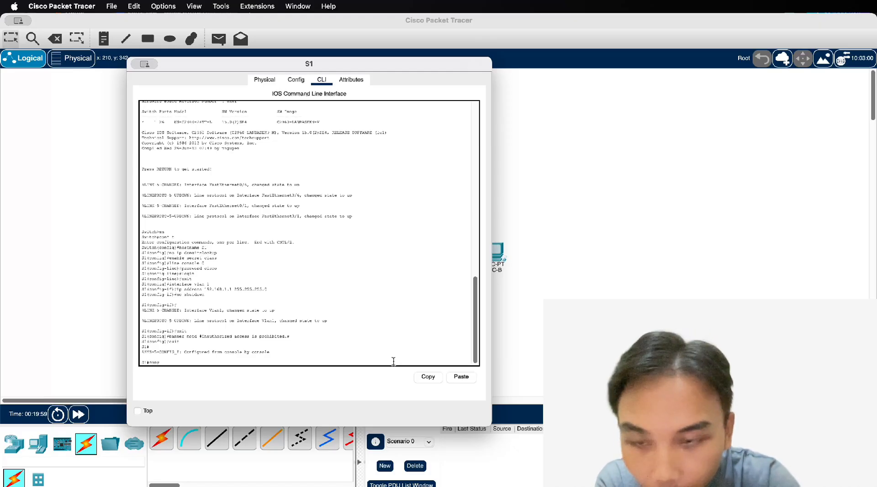
text(running)
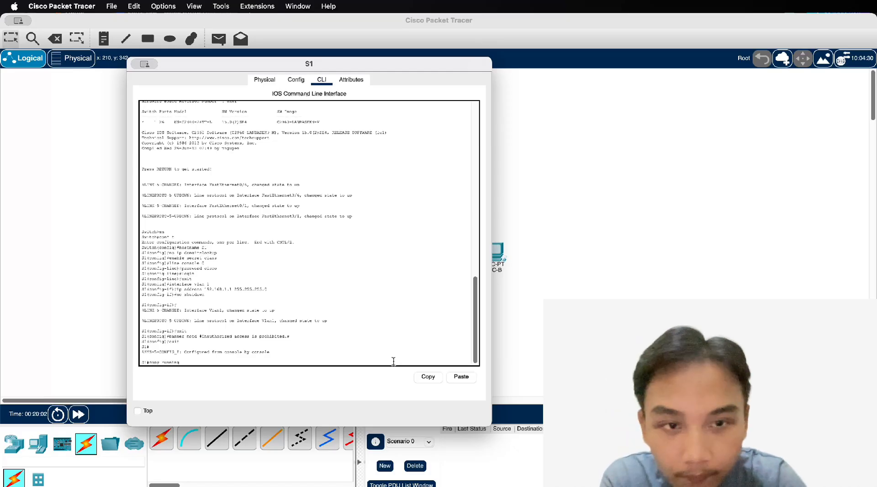
text( conf)
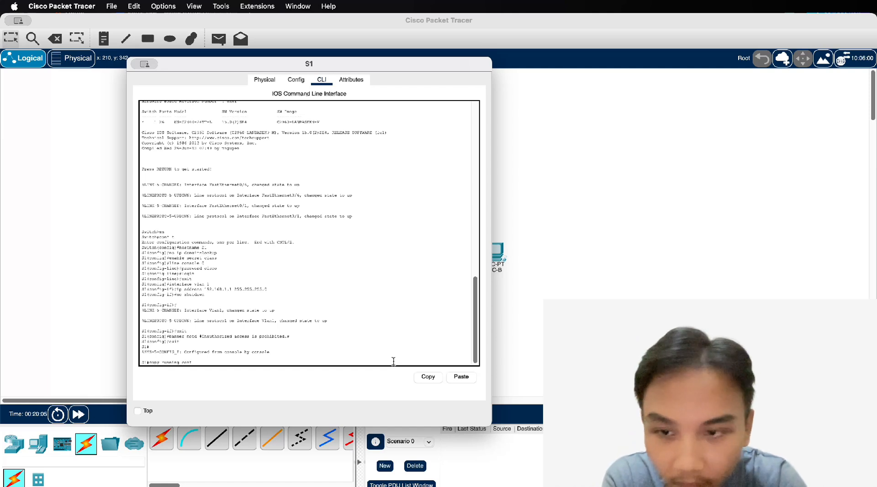
text(ig)
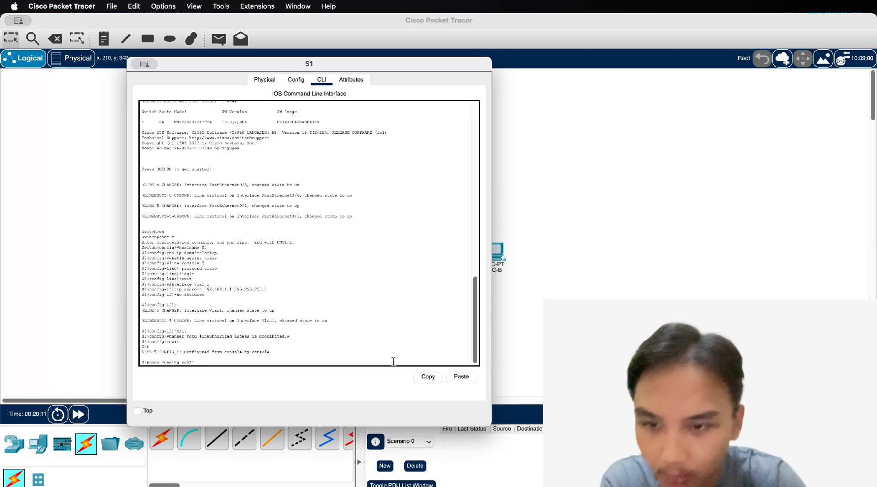
key(BackSpace)
key(BackSpace)
key(BackSpace)
key(BackSpace)
key(BackSpace)
key(BackSpace)
text(config s)
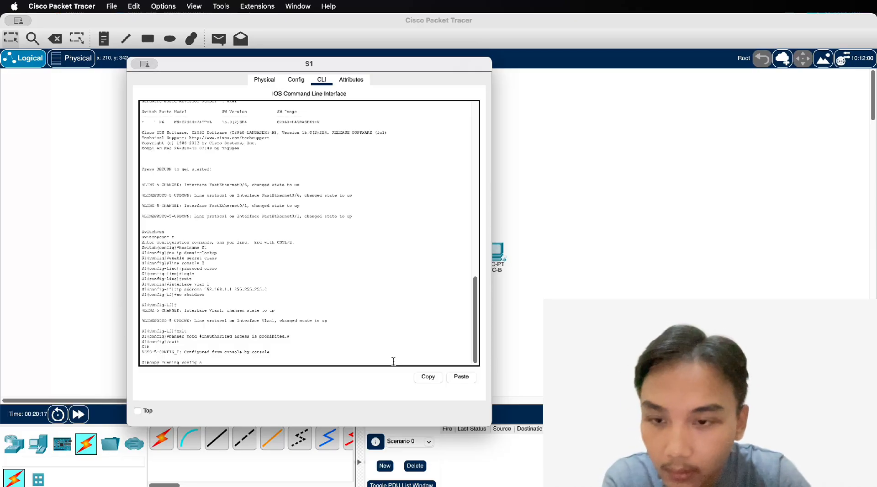
text(tartup)
text(-conf)
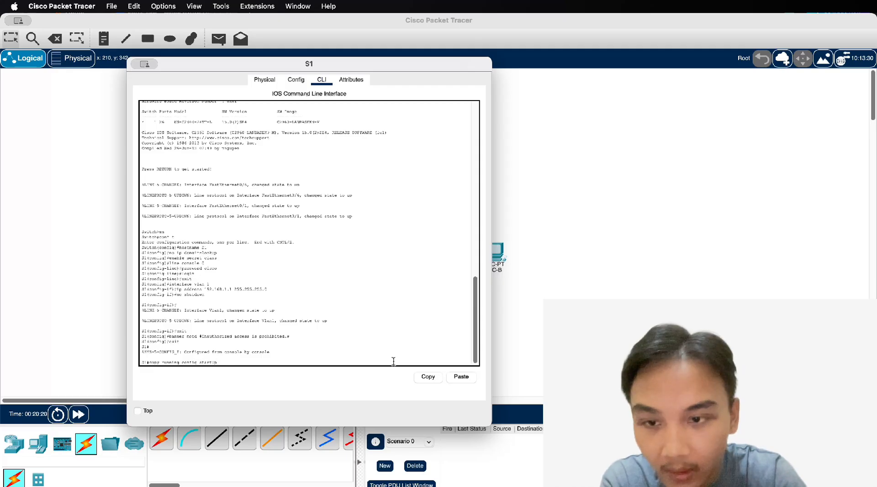
text(ig)
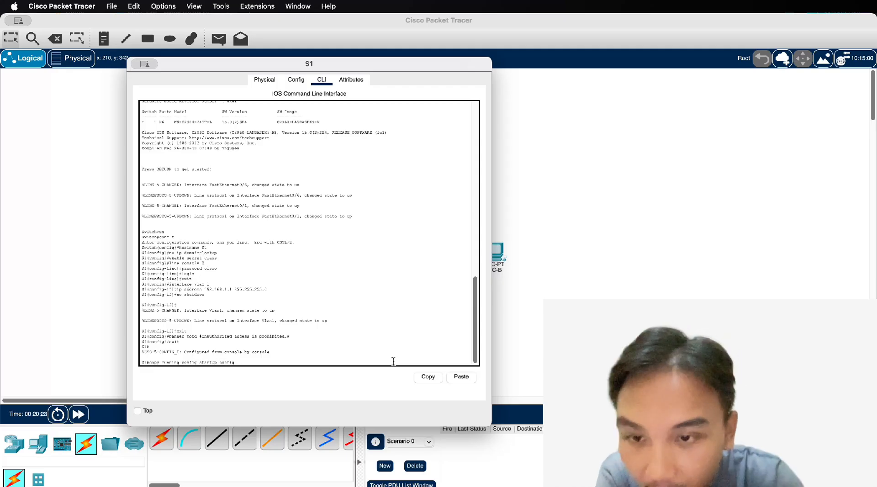
key(Return)
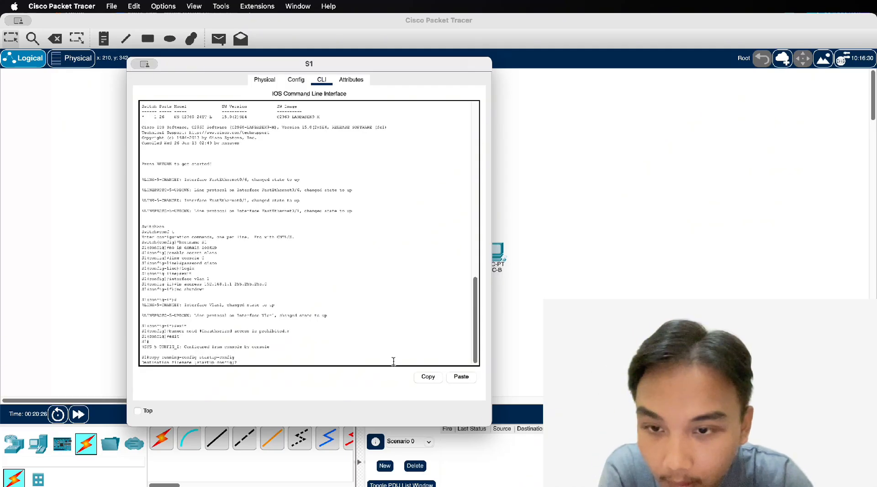
key(Return)
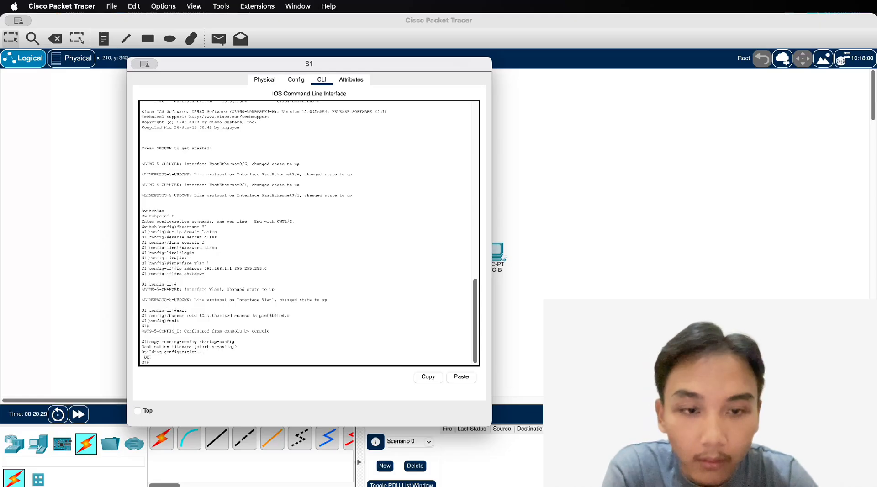
click(652, 297)
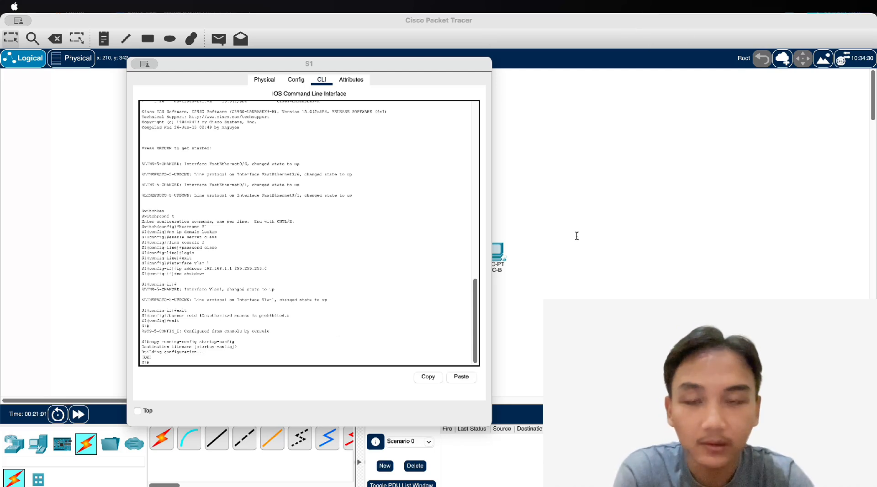
Check the S1 and S2 port info popups on the topology, then open switch S2
click(70, 297)
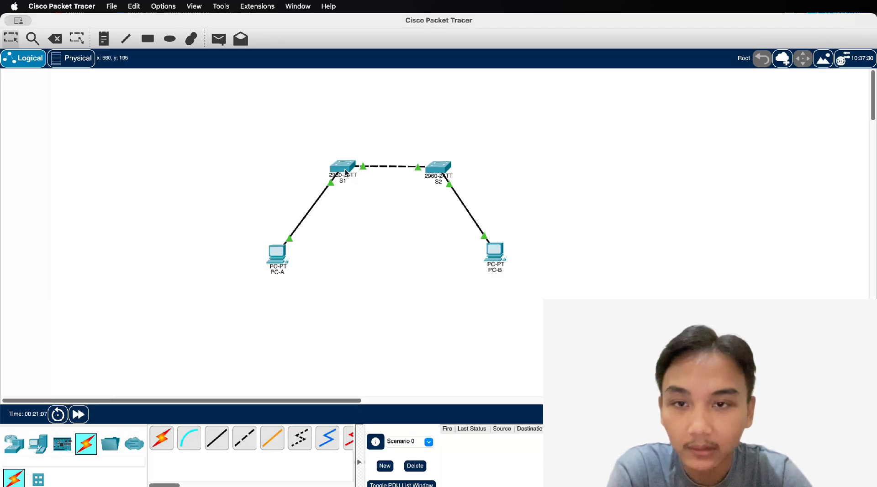
mouse_move(345, 173)
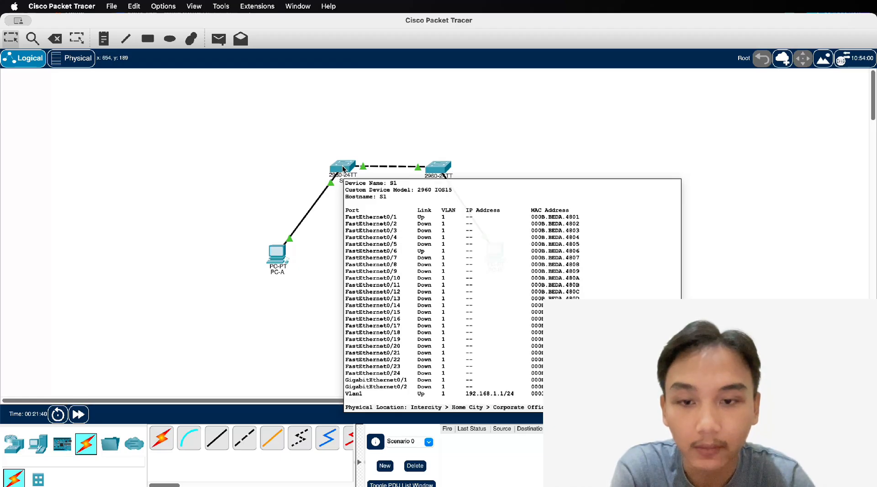
mouse_move(436, 173)
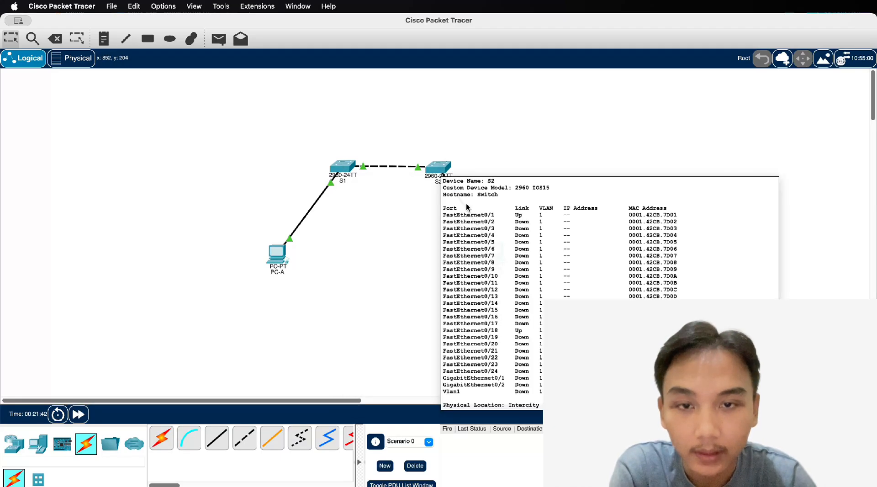
click(440, 172)
Start a CLI session on S2 with its window moved to the top-left
click(458, 122)
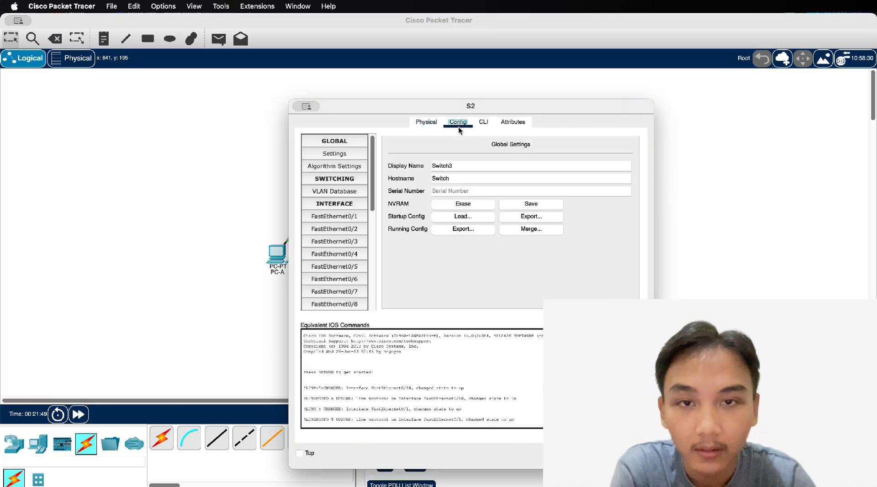
click(484, 122)
drag(428, 105, 333, 40)
key(Return)
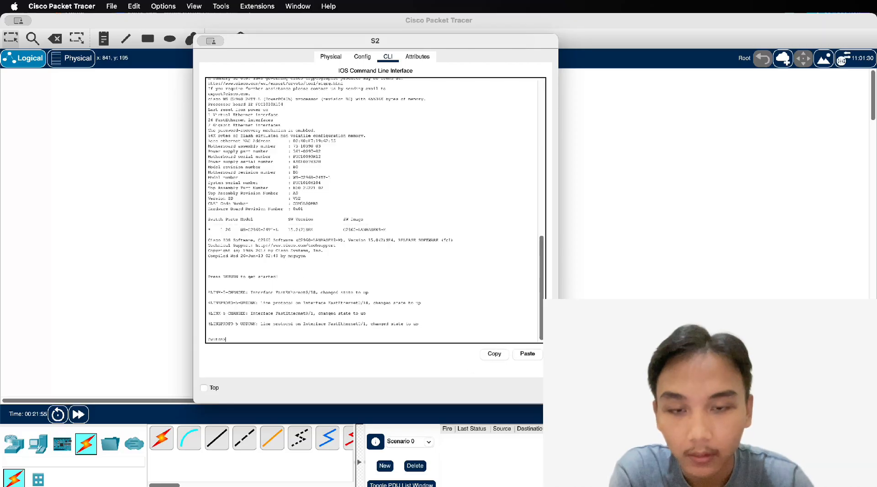
key(ctrl+Up)
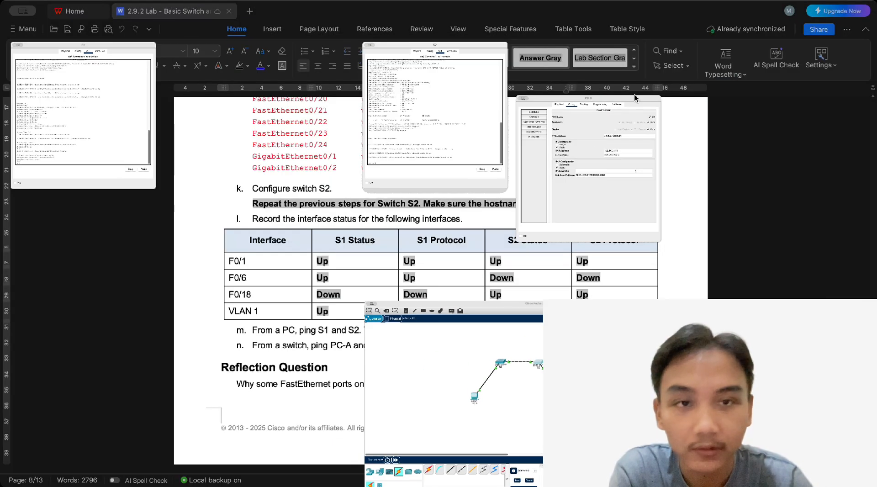
click(747, 119)
click(385, 340)
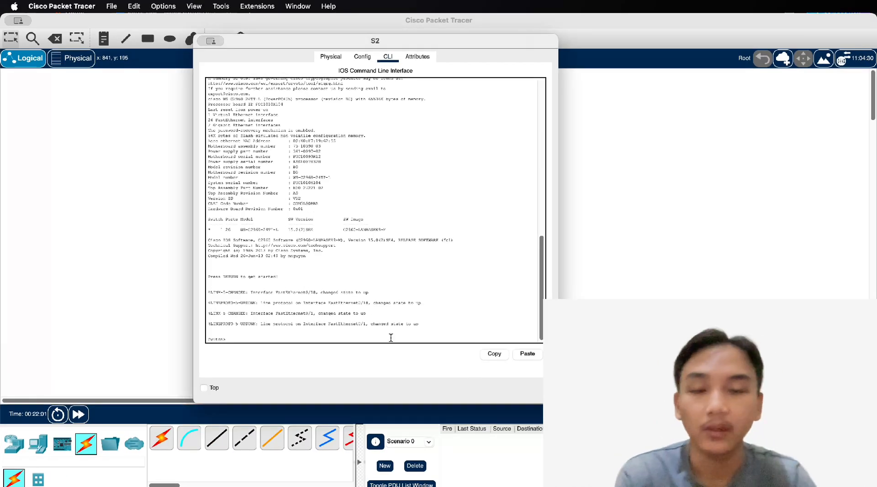
In global config, set hostname S2 and disable IP domain lookup
text(en)
key(Return)
text(conf t)
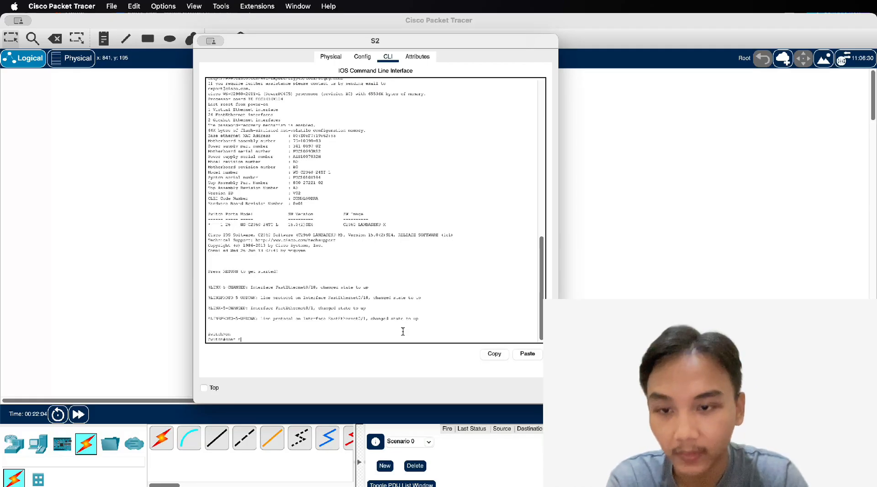
key(Return)
text(hos)
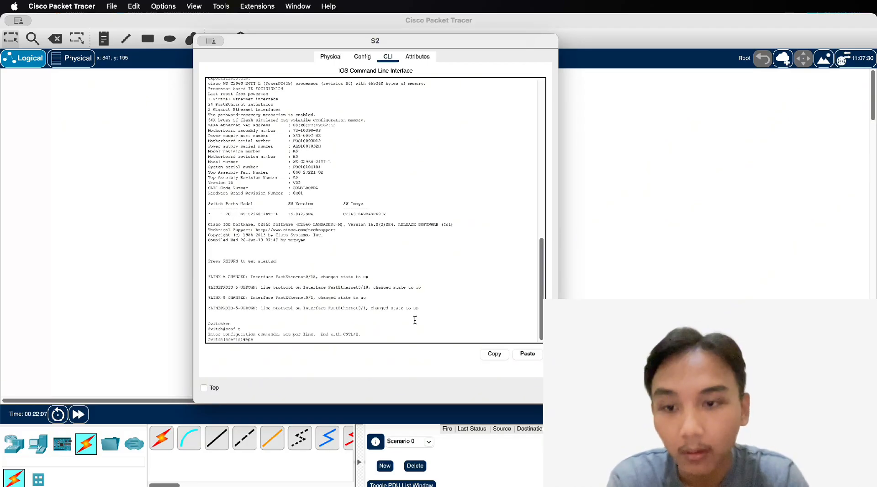
text(tname)
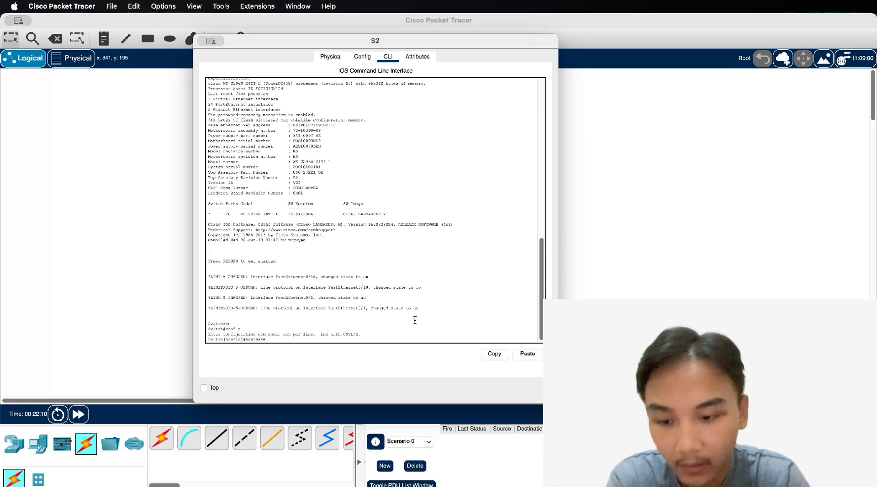
text( S2)
key(Return)
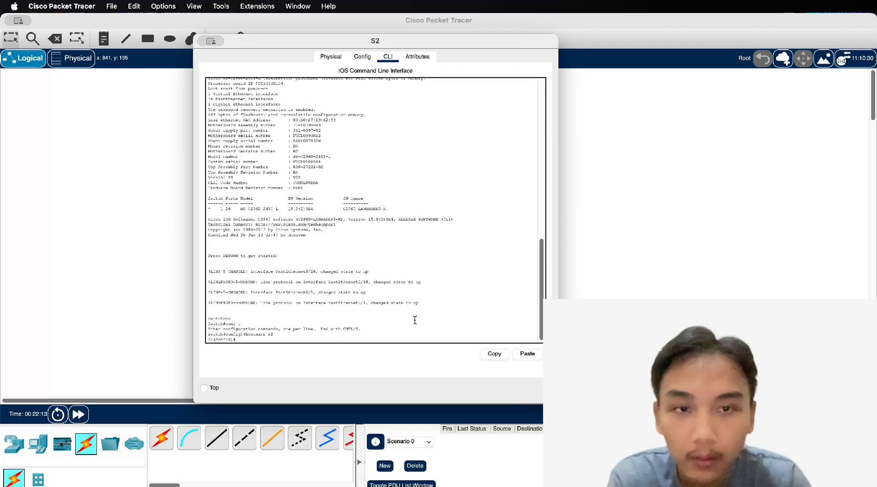
text(no ip domai)
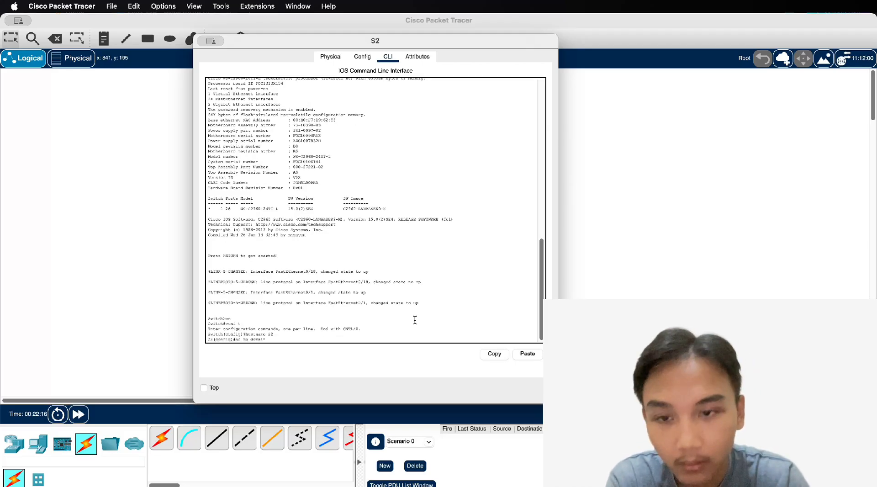
text(n-lookup)
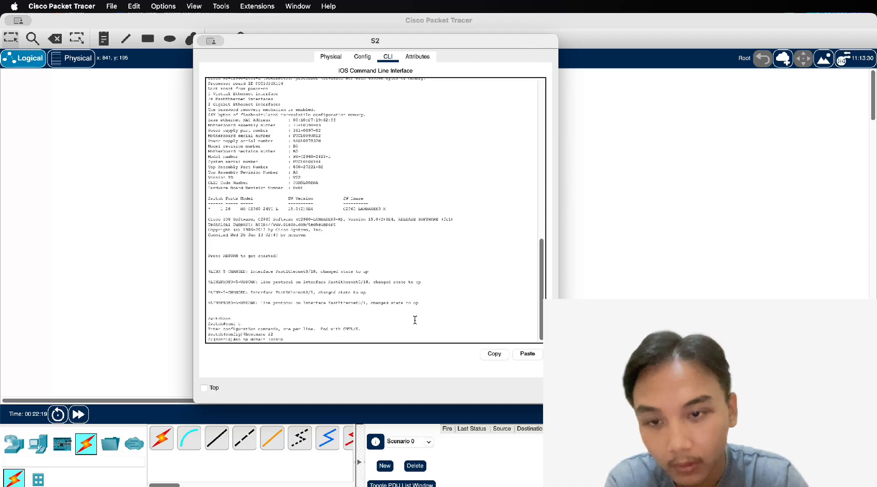
key(Return)
Set S2's enable secret and a console line 0 password with login required
text(enab)
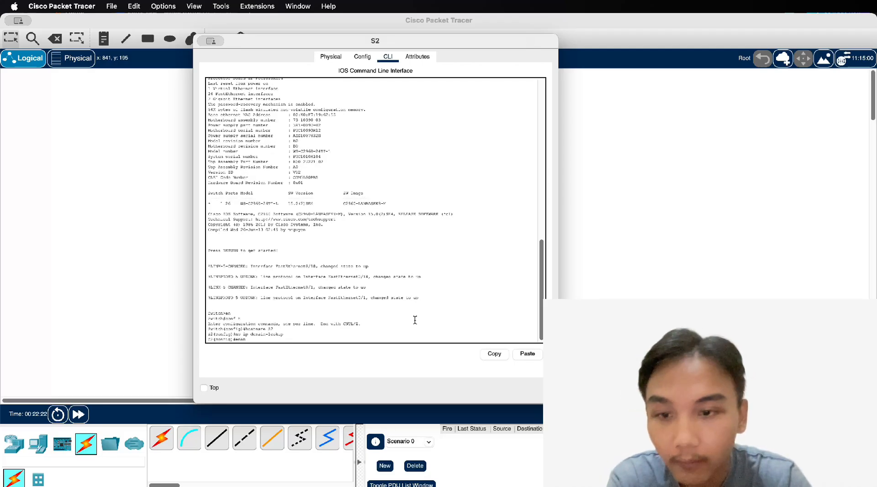
text(le secret class)
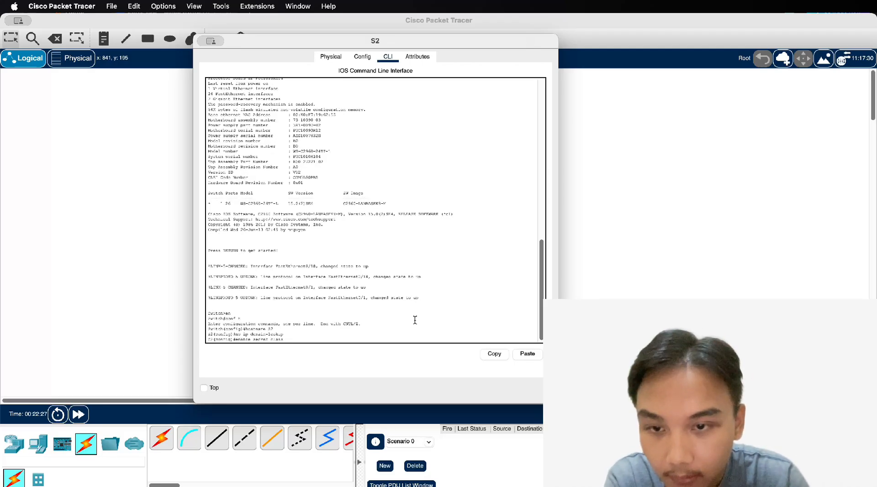
key(Return)
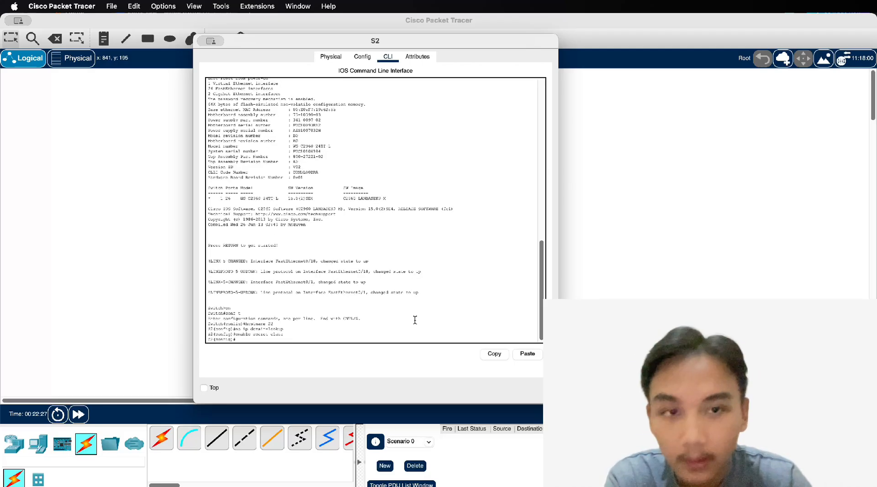
text(line console 0)
key(Return)
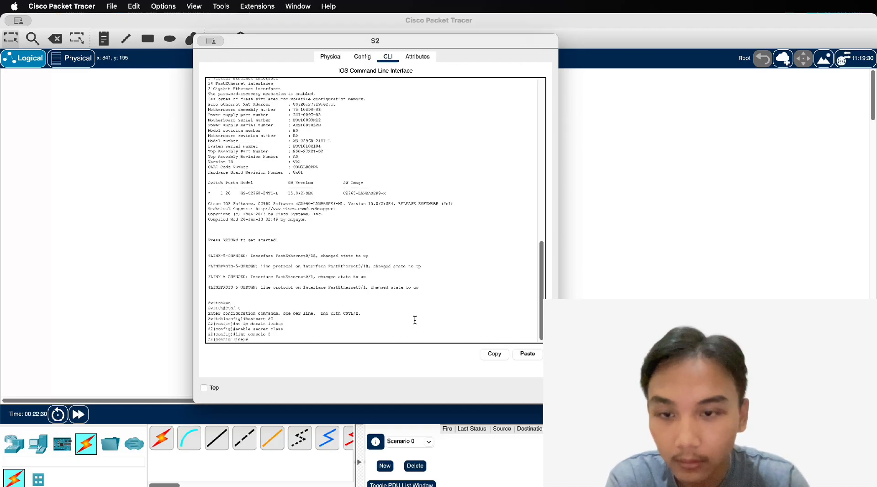
text(password)
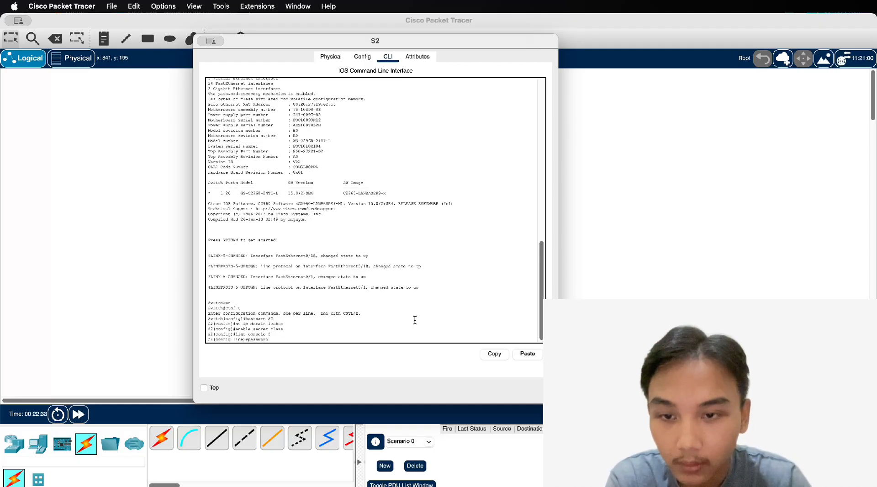
text( cisco)
key(Return)
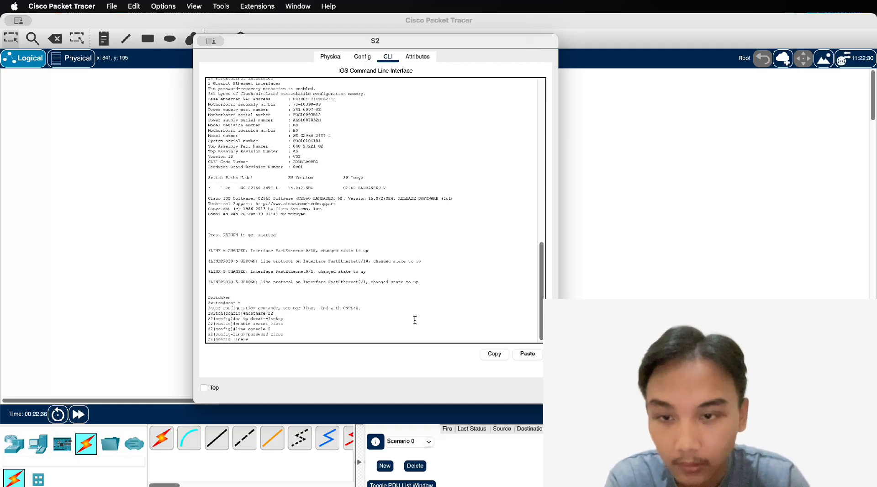
text(login)
key(Return)
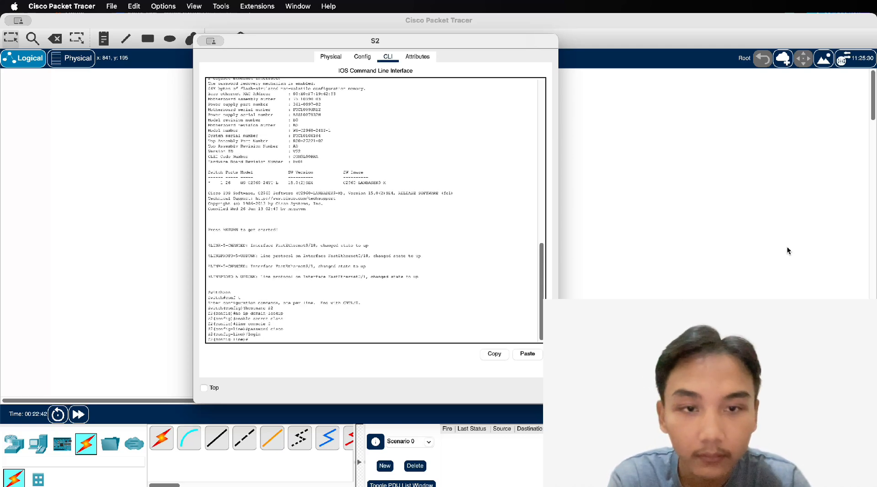
text(exit)
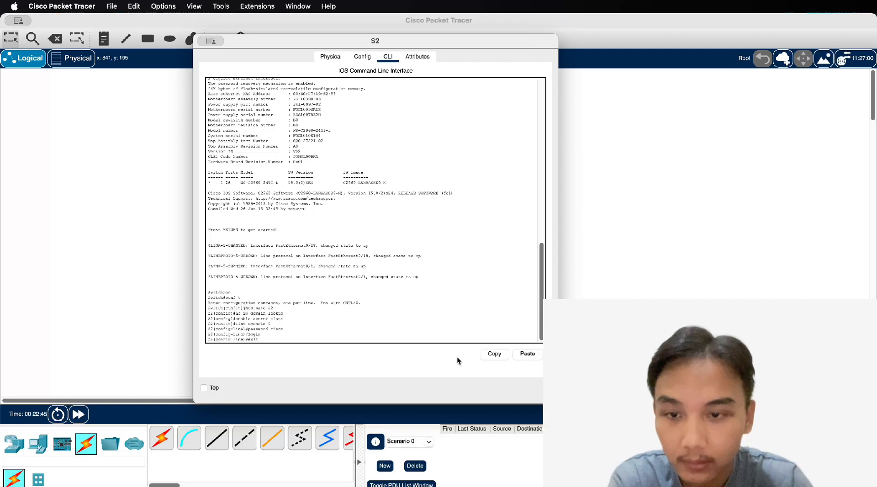
key(Return)
Give interface VLAN 1 address 192.168.1.2 255.255.255.0 and bring it up
text(interface vlan 1)
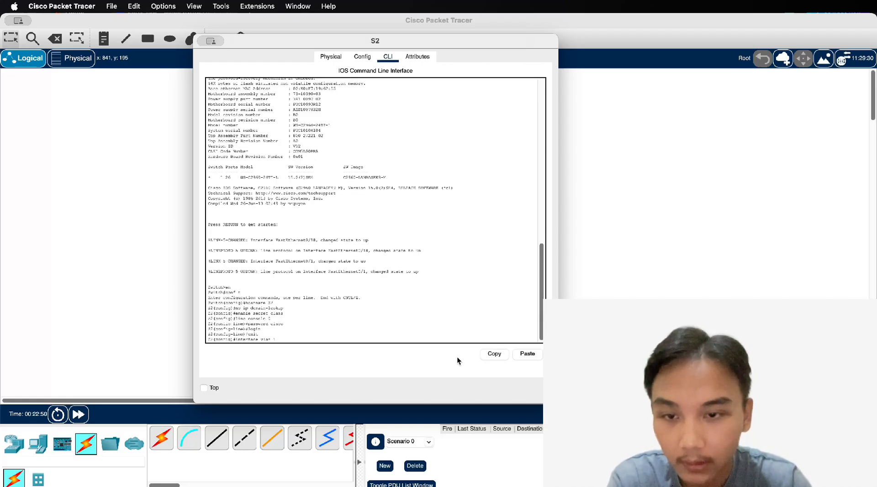
key(Return)
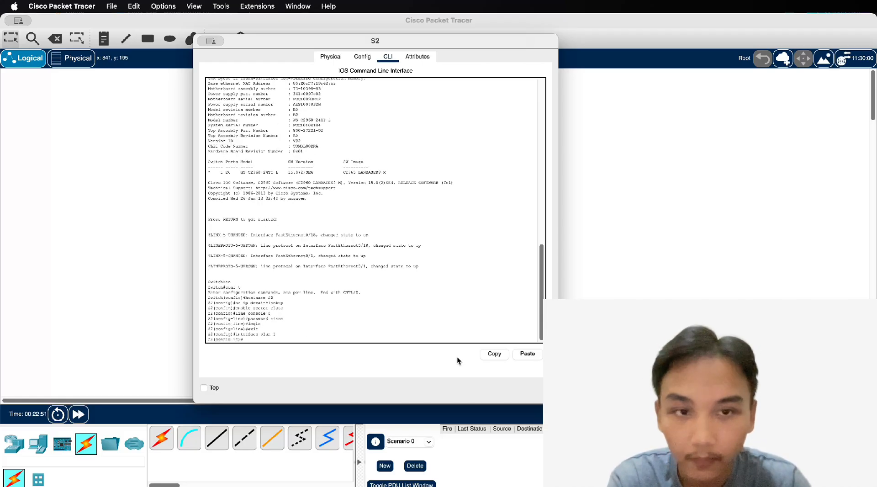
text(ip address 192.168.1)
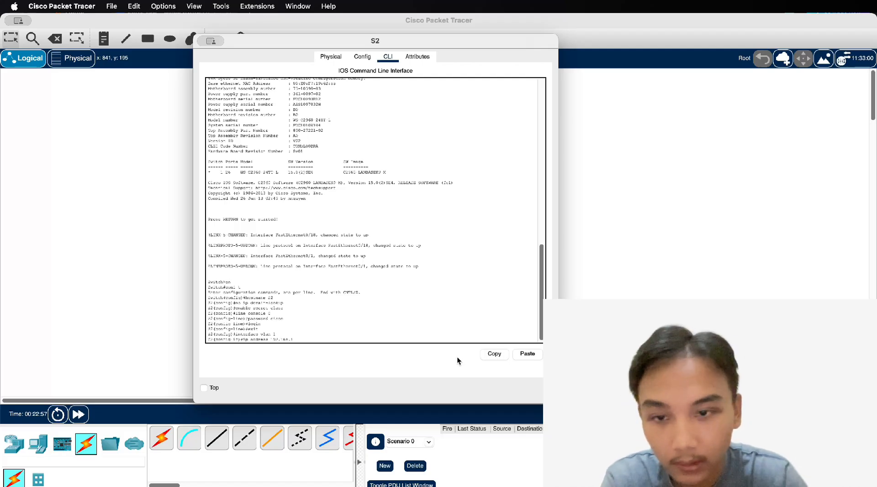
text(.2 255)
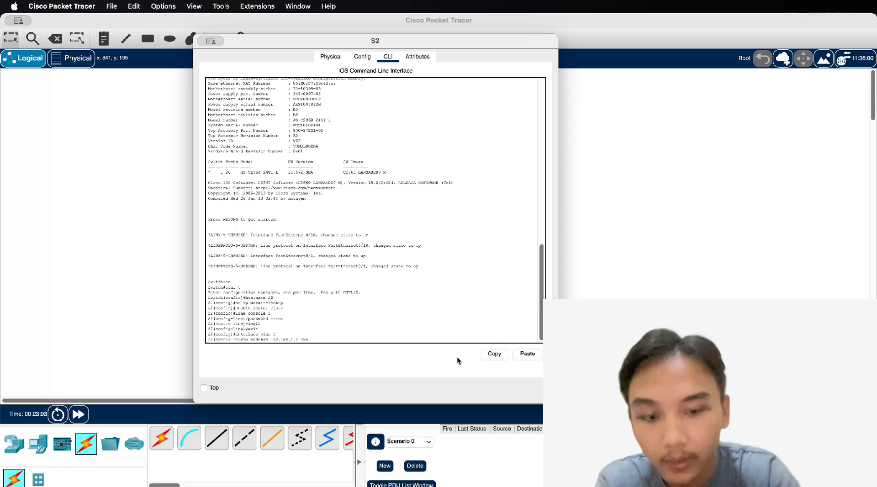
text(.255.255.0)
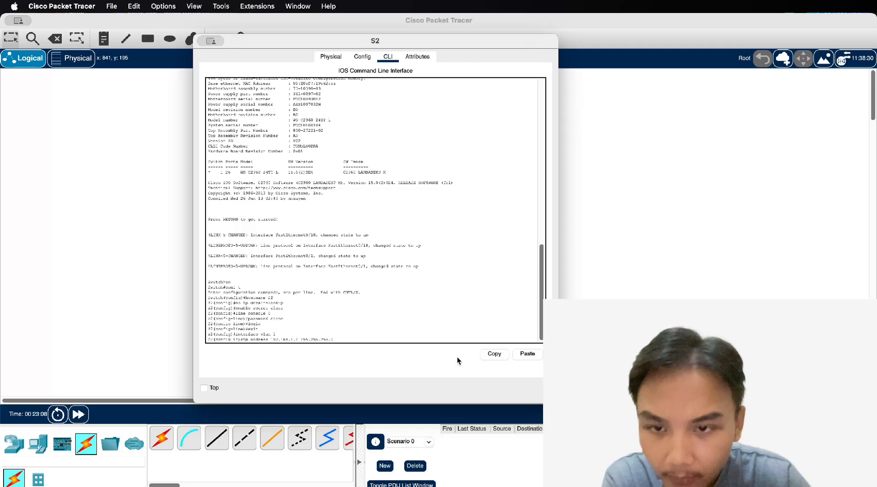
key(Return)
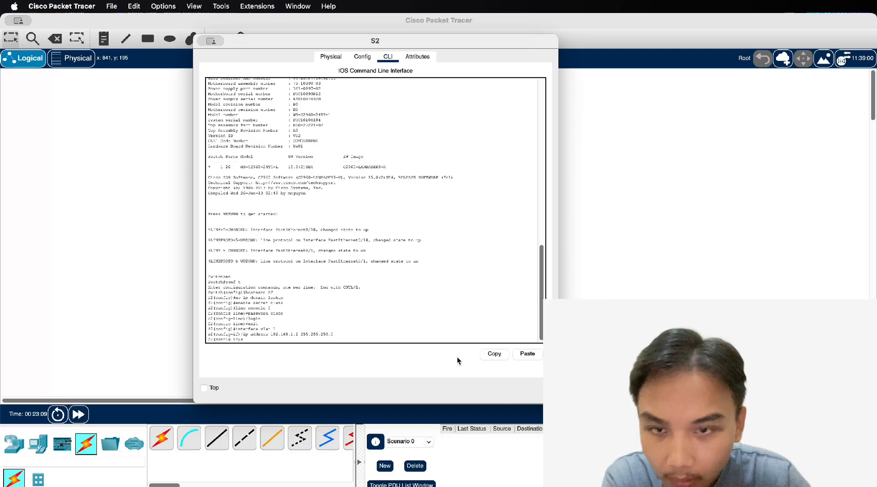
text(no shutdow)
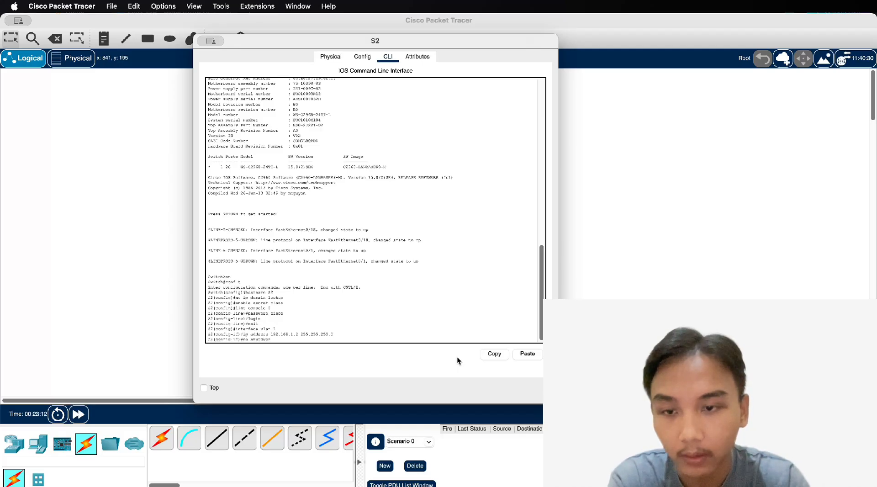
text(n)
key(Return)
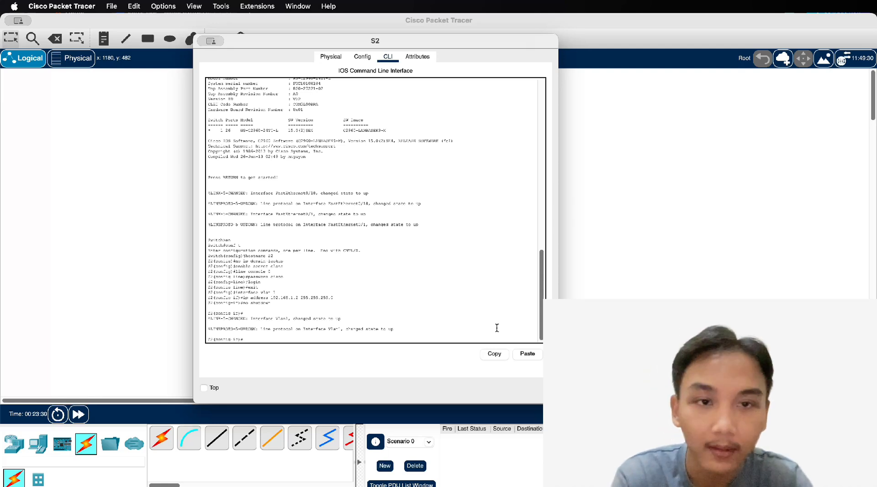
key(Return)
text(int)
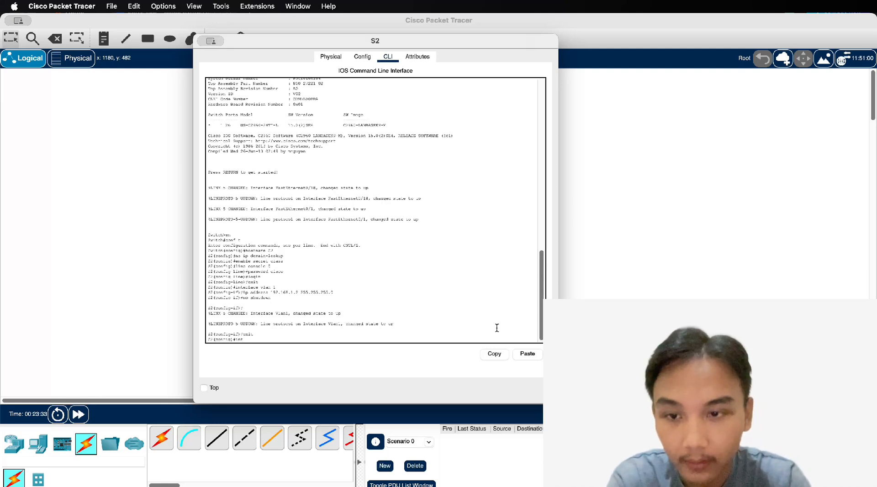
text(erface F)
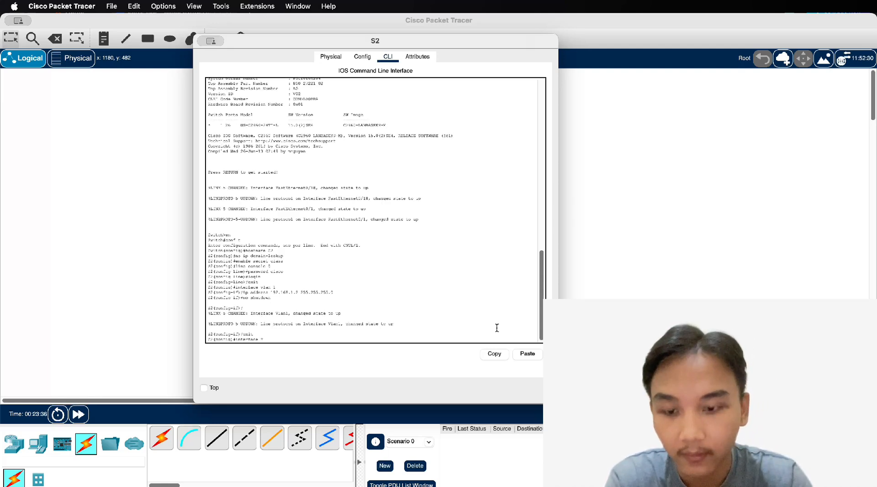
text(ast)
Give FastEthernet0/1 the description Link_to_S1 and enable it with no shutdown
key(Tab)
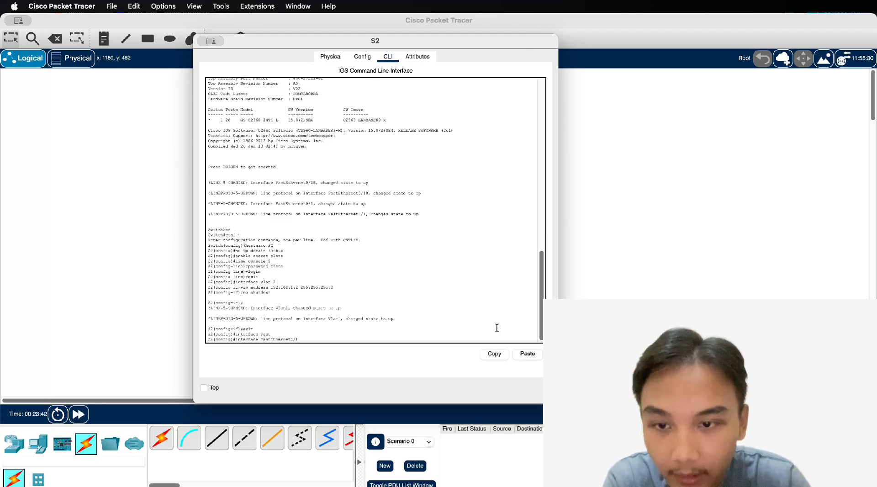
text(0/1)
key(Return)
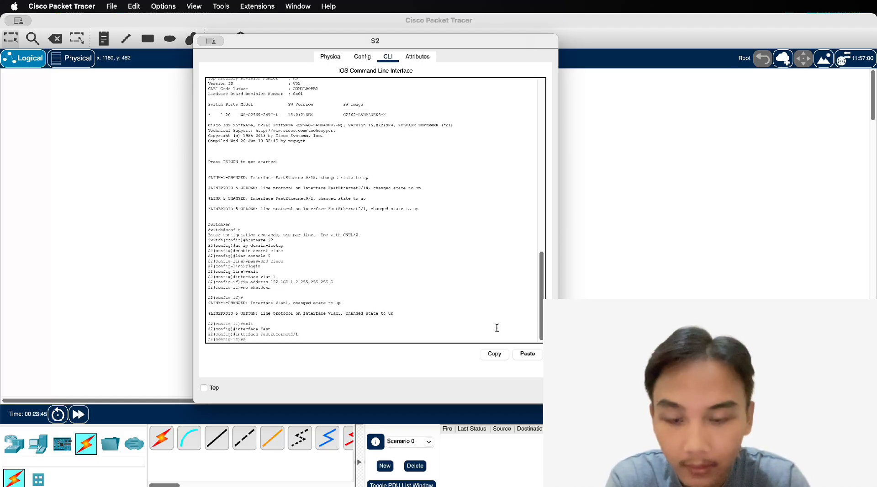
text(description)
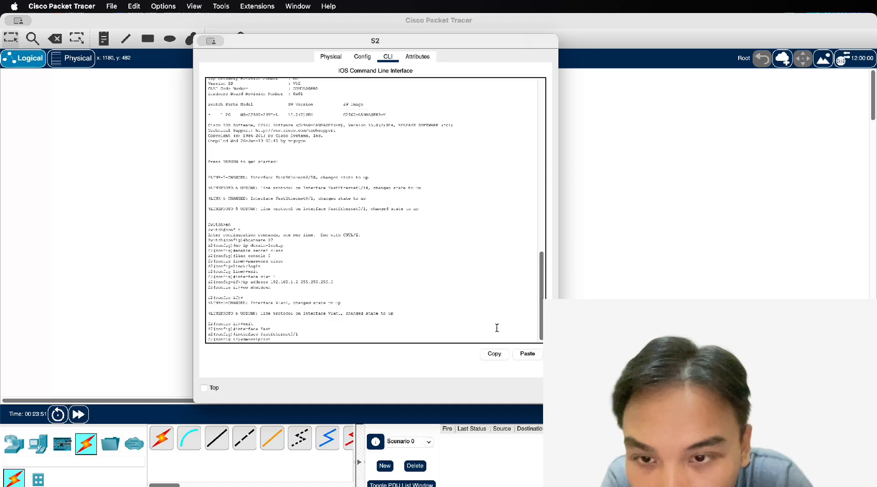
key(BackSpace)
key(BackSpace)
key(BackSpace)
key(BackSpace)
key(BackSpace)
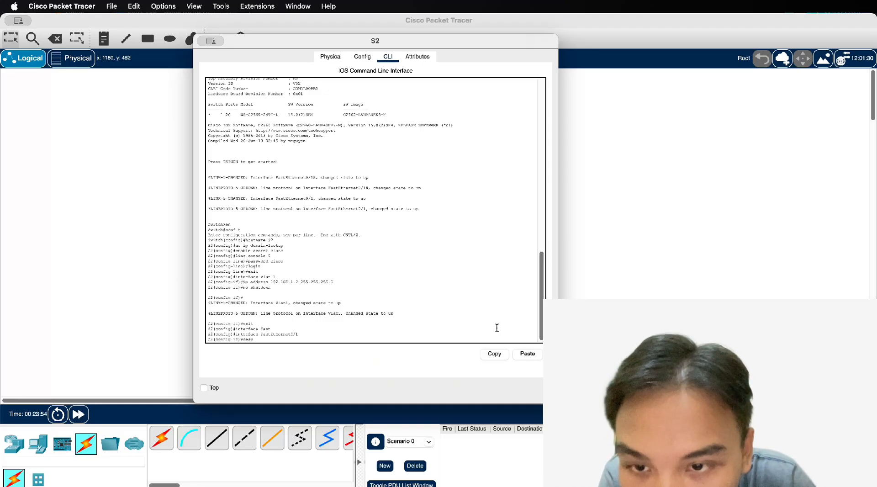
key(Tab)
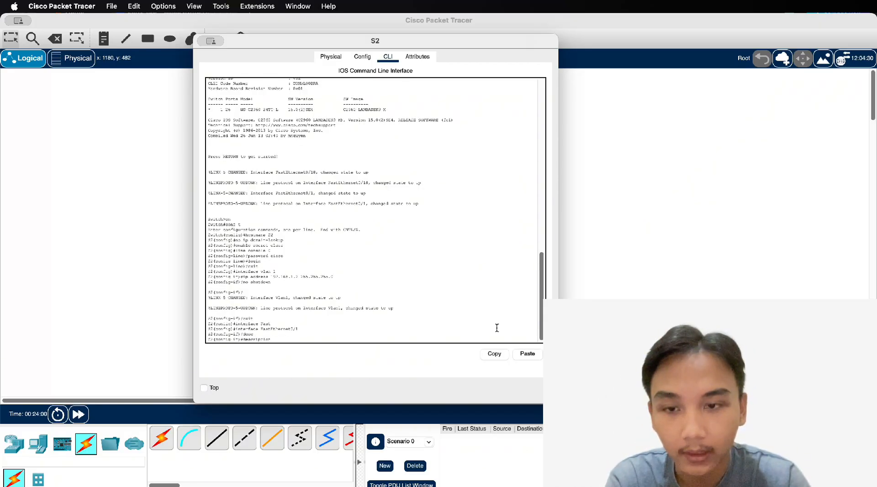
text(Link)
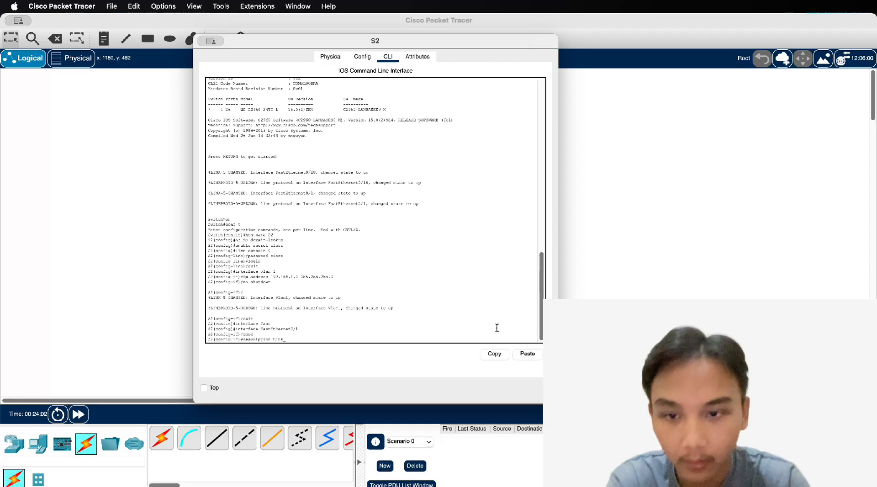
text(_to_S1)
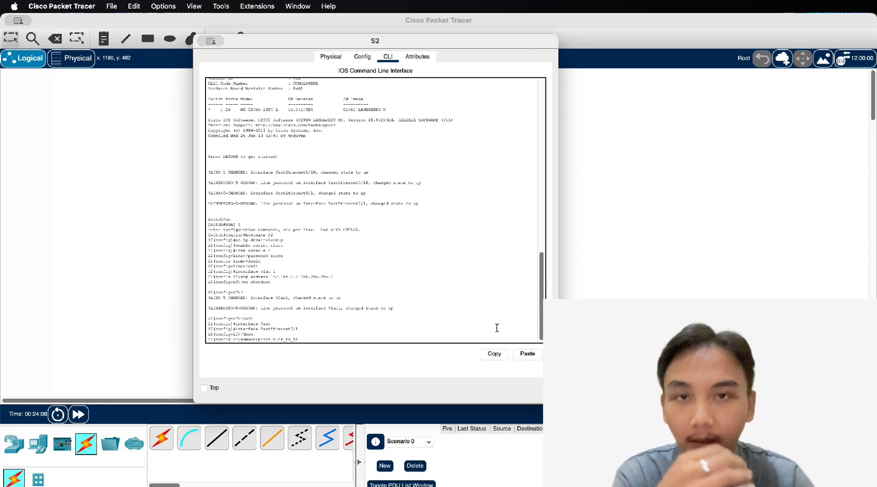
key(Return)
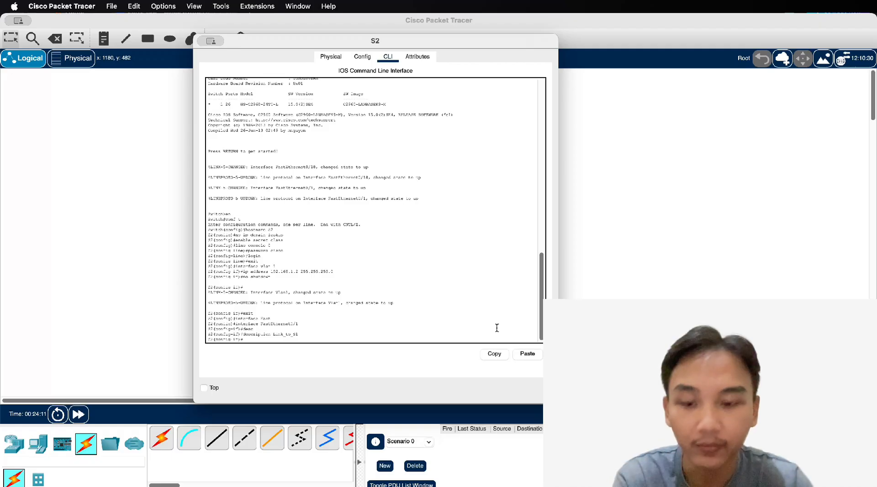
text(no shutdown)
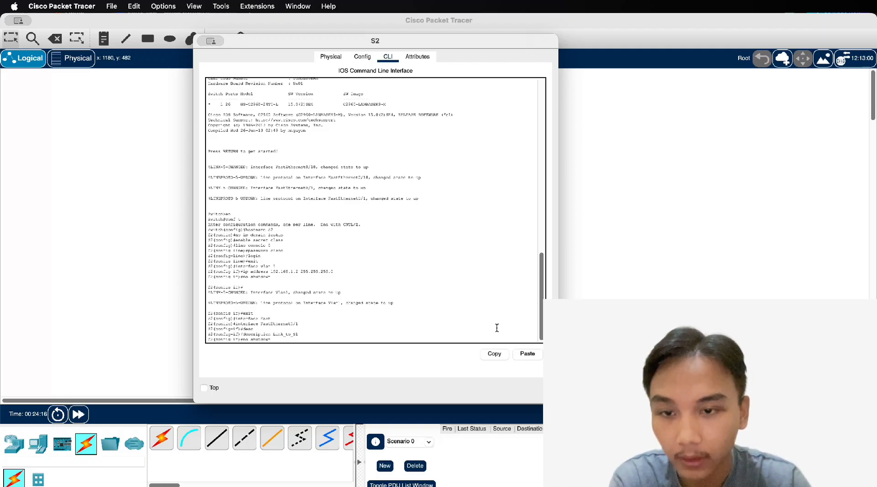
key(Return)
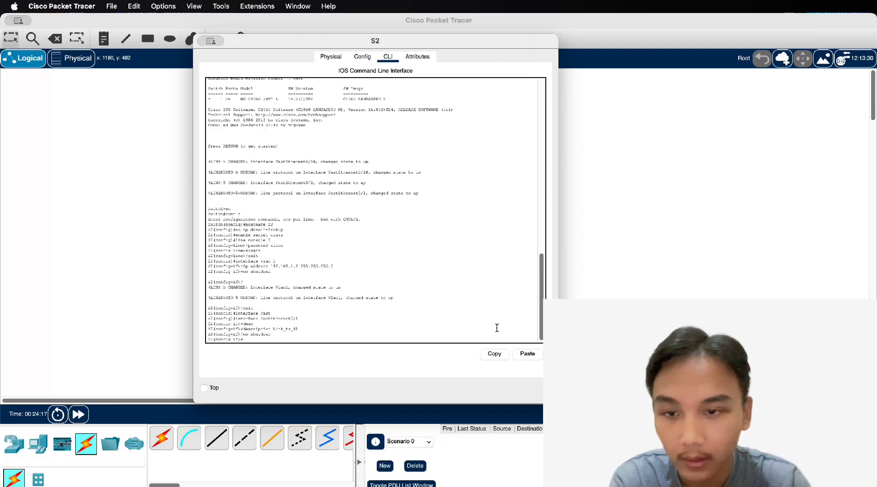
key(Return)
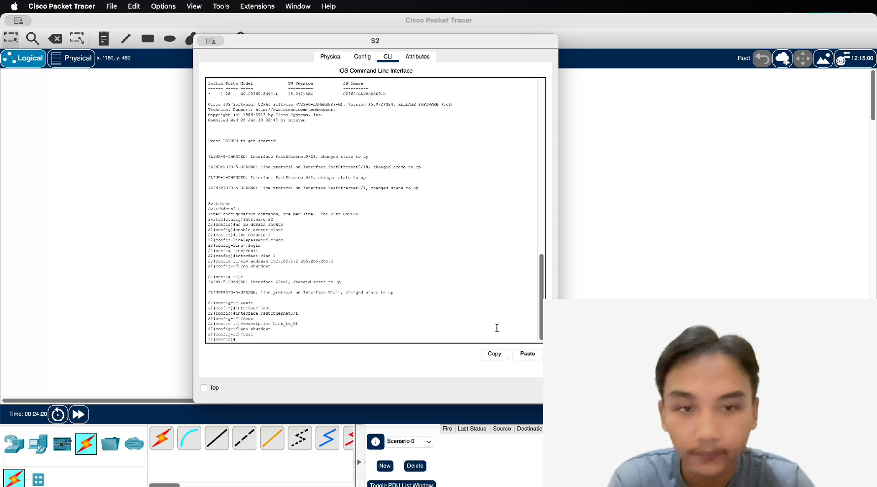
Add MOTD banner 'Unauthorized access is prohibited.' and copy running-config to startup-config
text(banner)
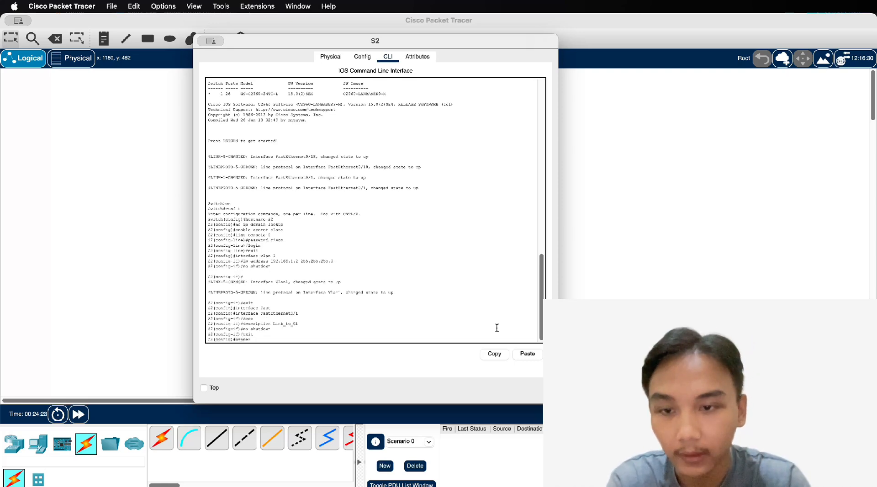
text( motd #Un)
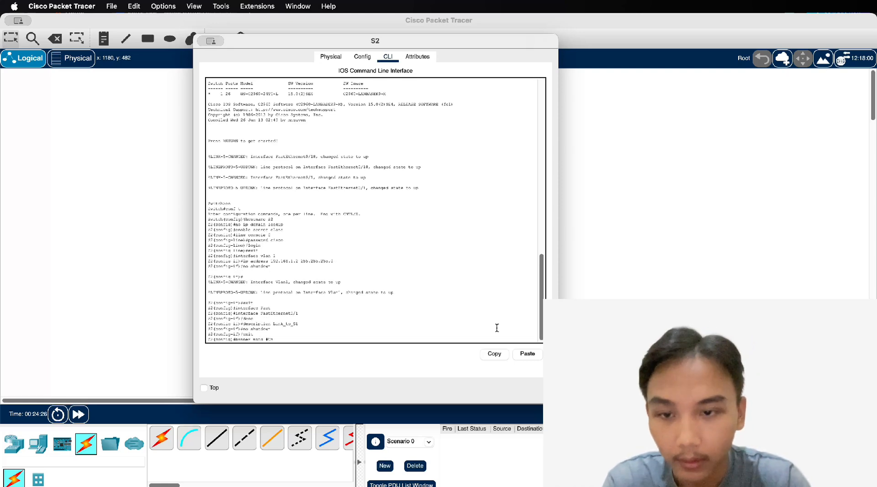
text(authorized)
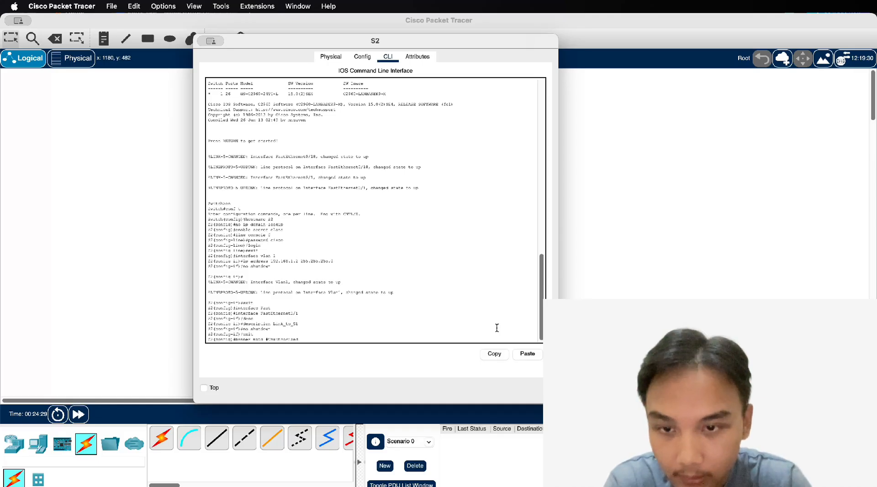
text( acce)
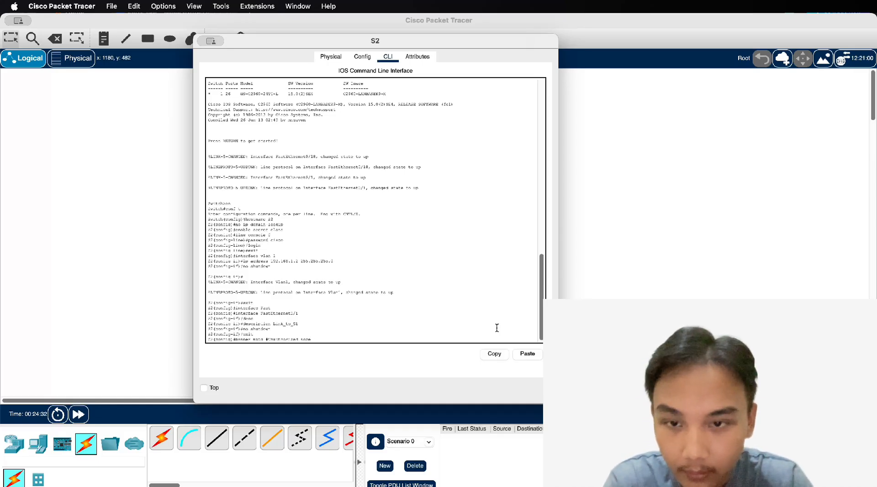
text(ss is prohibited.)
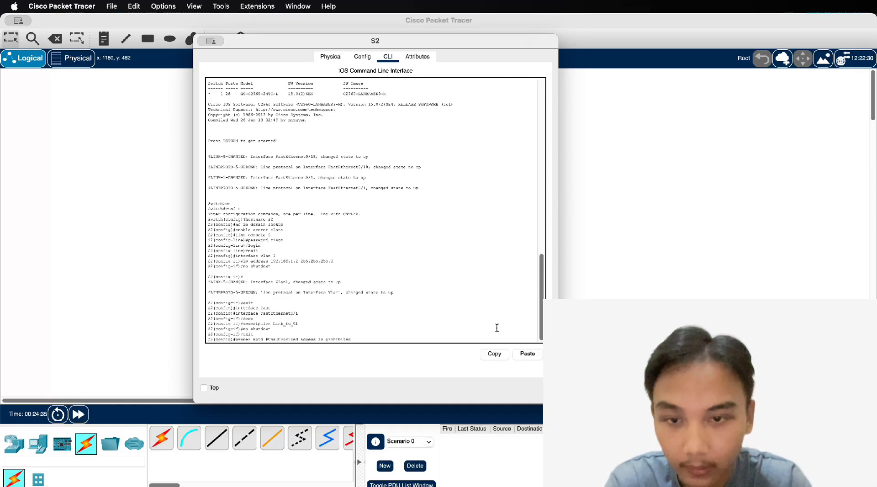
text(#)
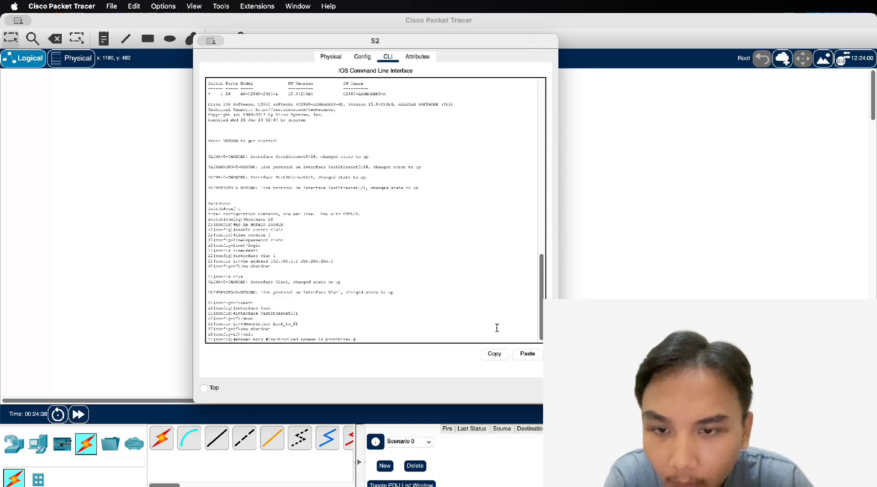
key(Return)
text(exit)
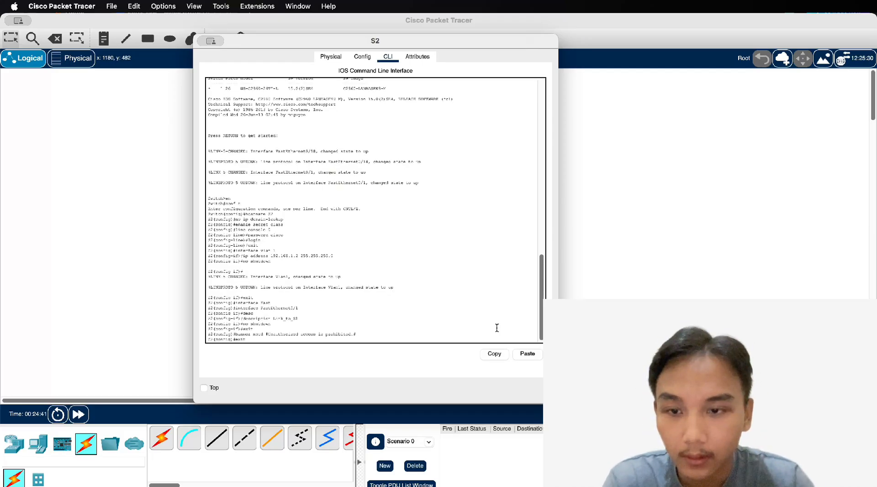
key(Return)
text(copy run)
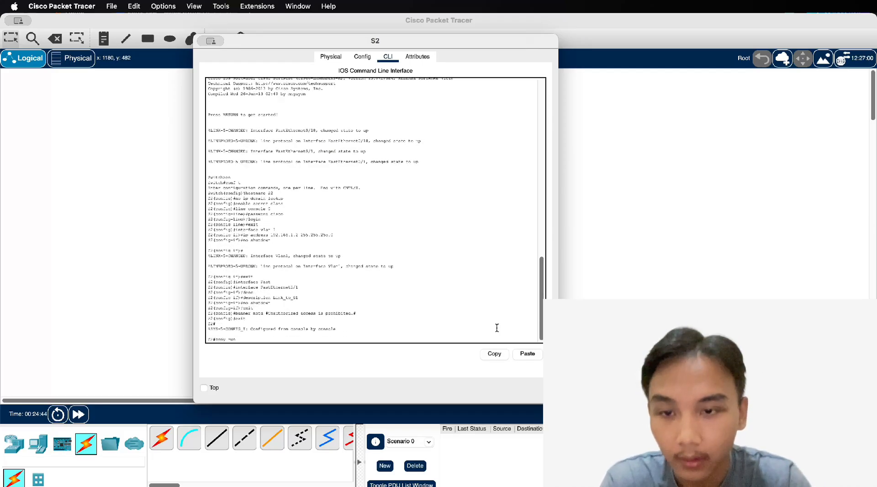
text(ning-config)
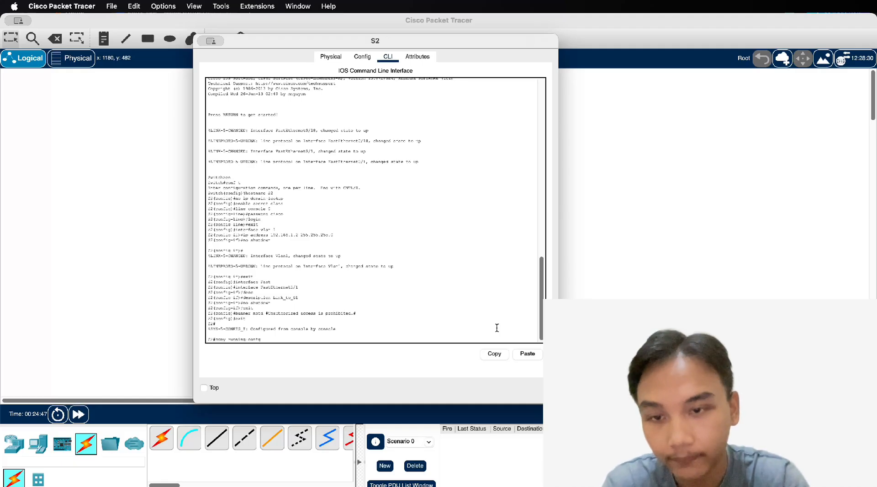
text( st)
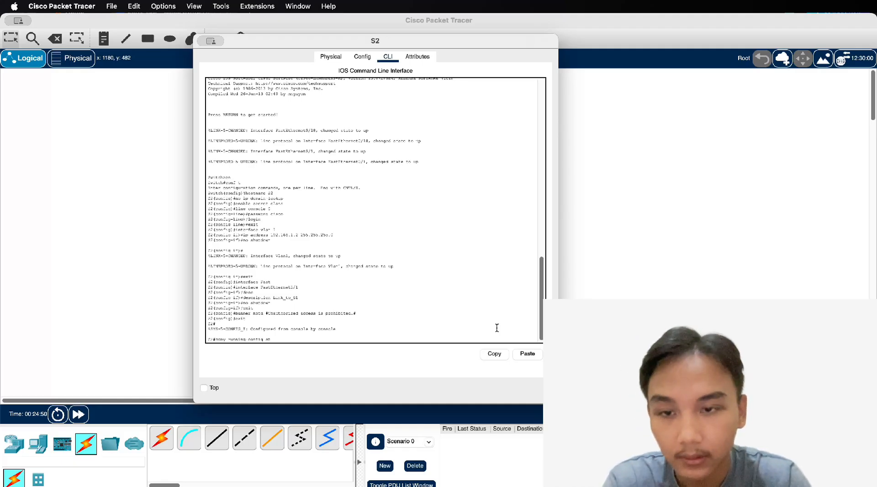
text(artup-conf)
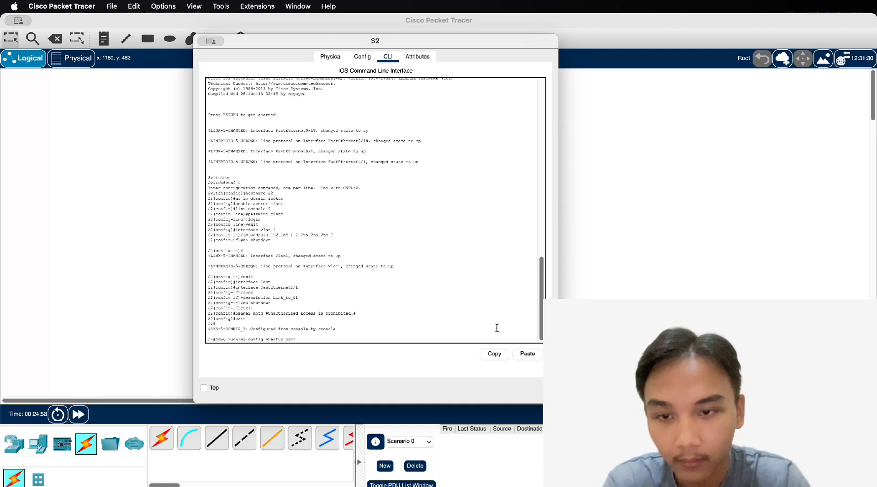
key(Tab)
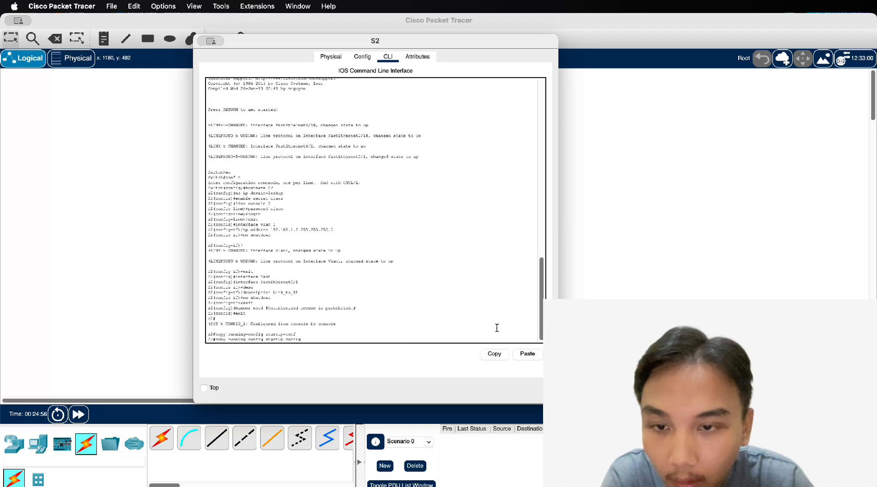
key(Return)
key(Return)
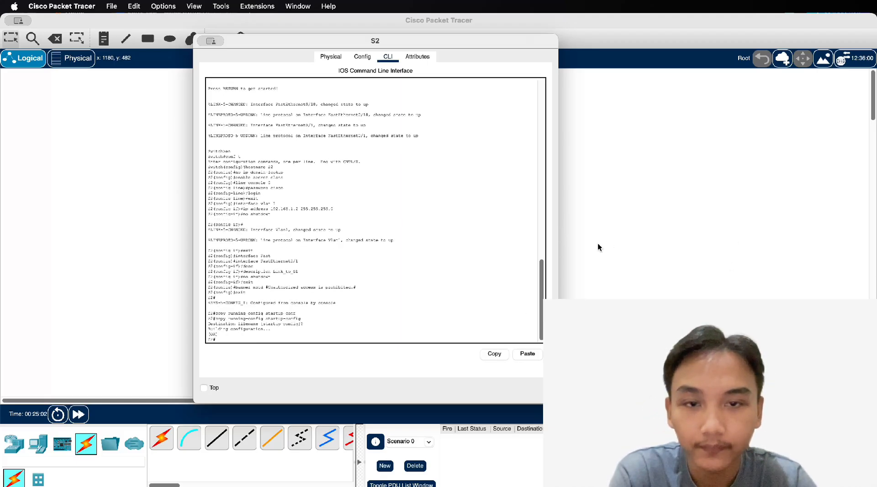
drag(506, 39, 474, 38)
Open S1's CLI and page through its running configuration
click(511, 331)
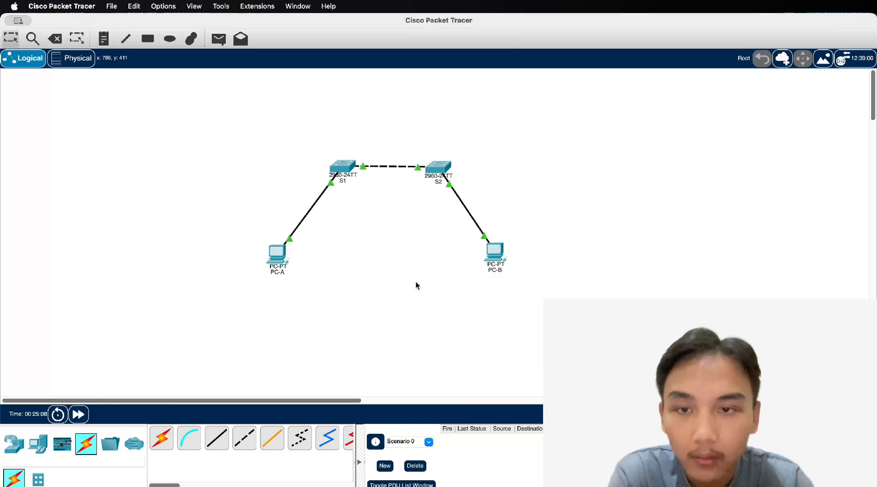
click(345, 168)
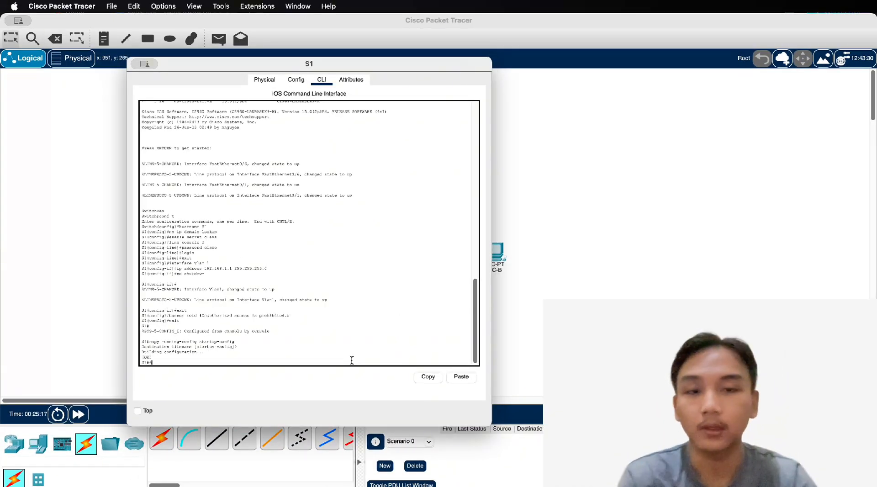
text(show running-co)
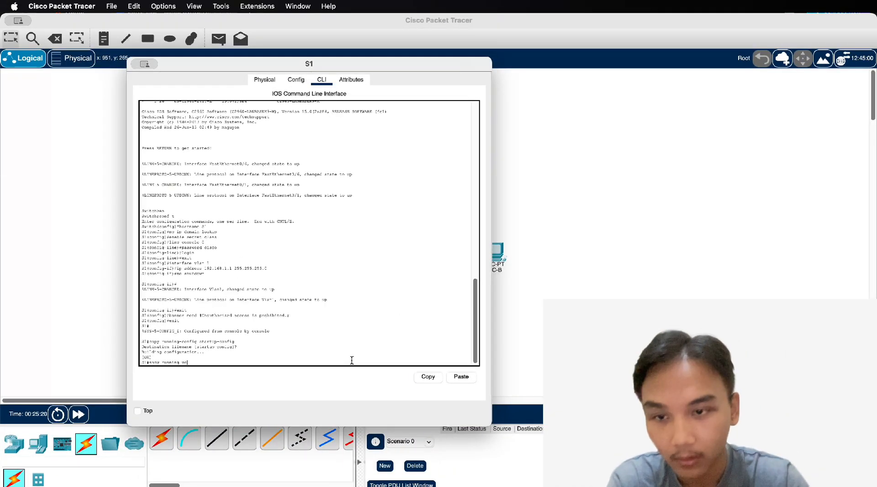
text(nf)
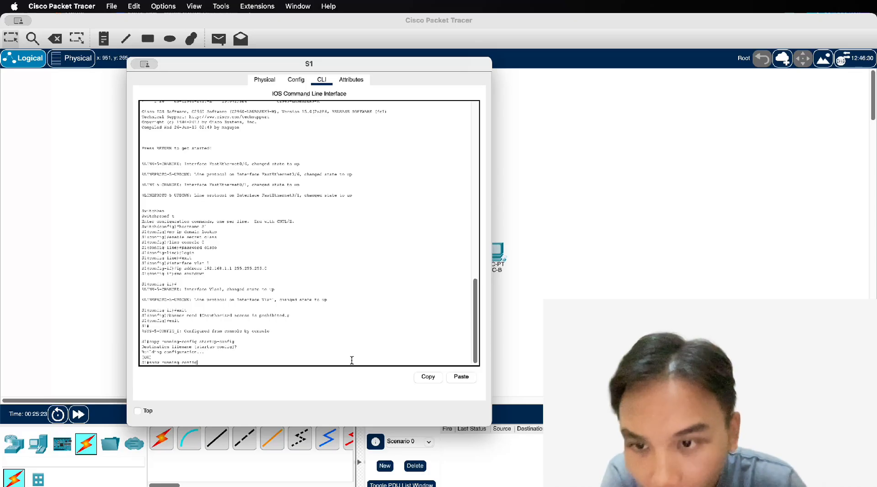
text(ig)
key(Return)
key(Return)
key(Return)
key(Return)
key(Return)
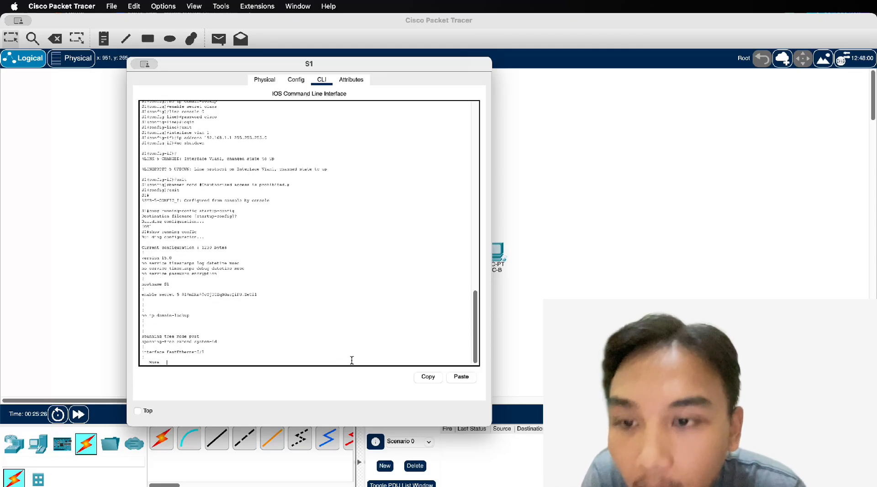
key(Return)
key(Return)
key(Return)
key(Return)
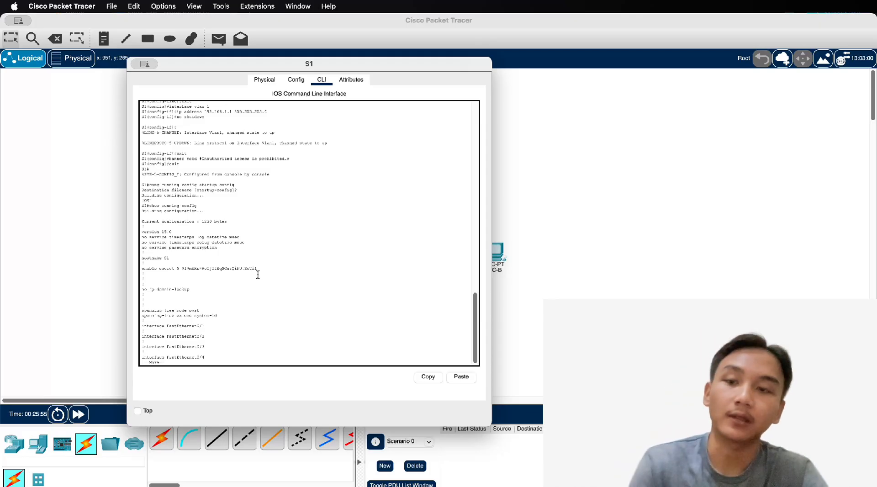
key(q)
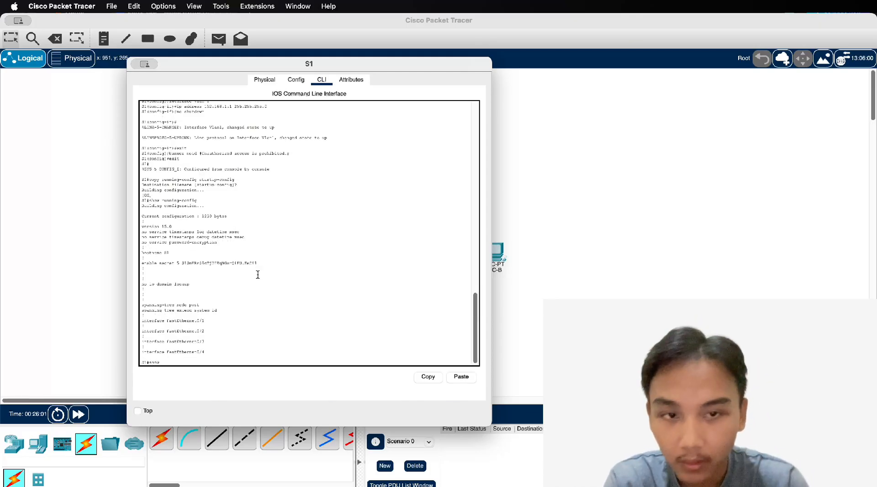
Run show ip interface brief on S1, view the full table, and close the window
key(BackSpace)
key(BackSpace)
text(ip)
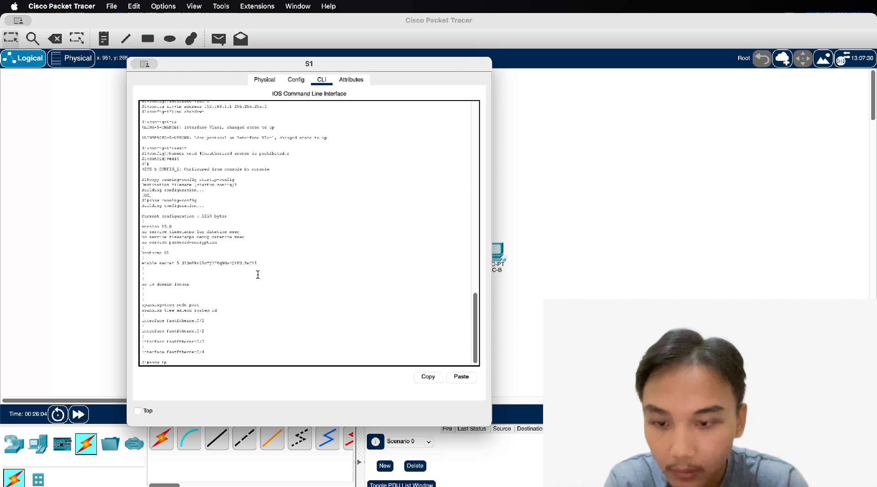
text( inte)
key(Tab)
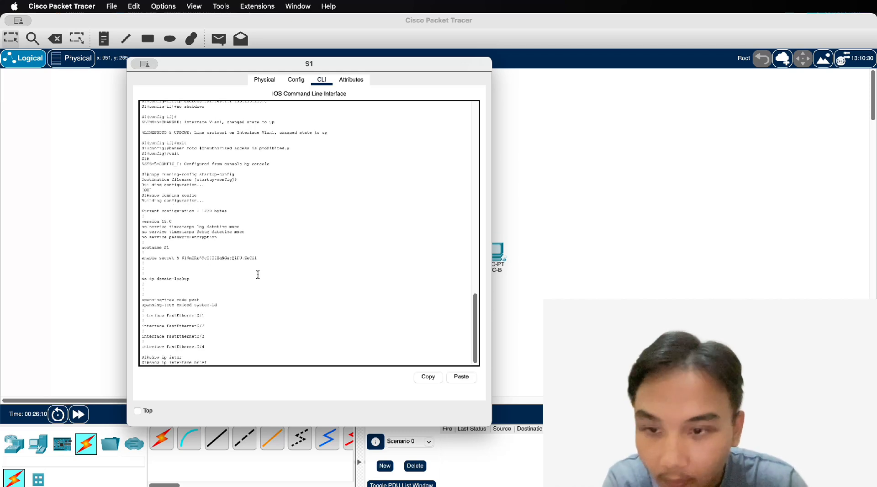
text(brief)
key(Return)
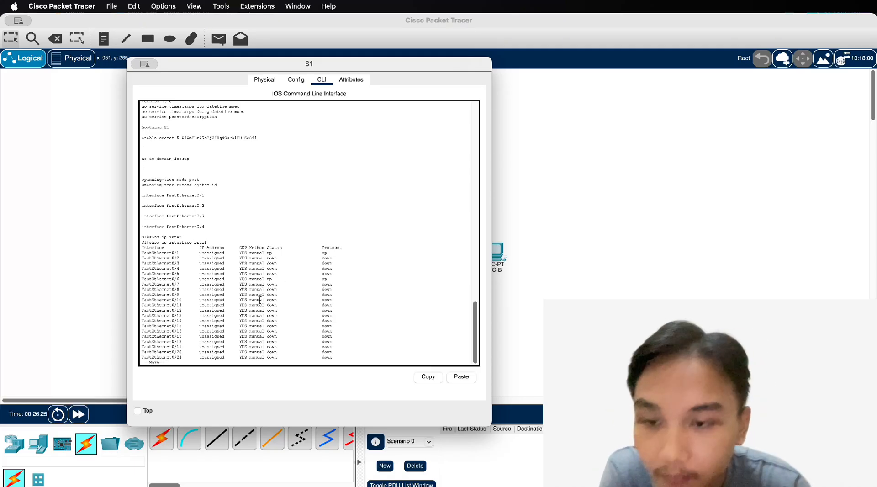
key(space)
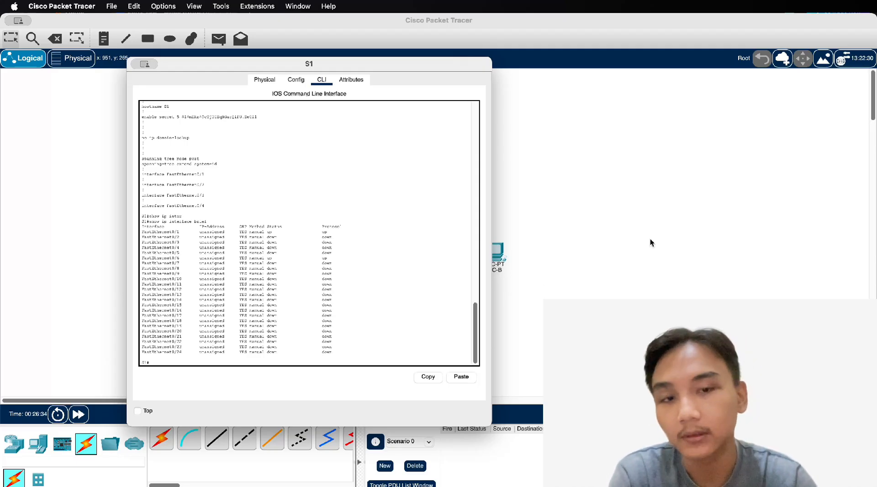
click(135, 64)
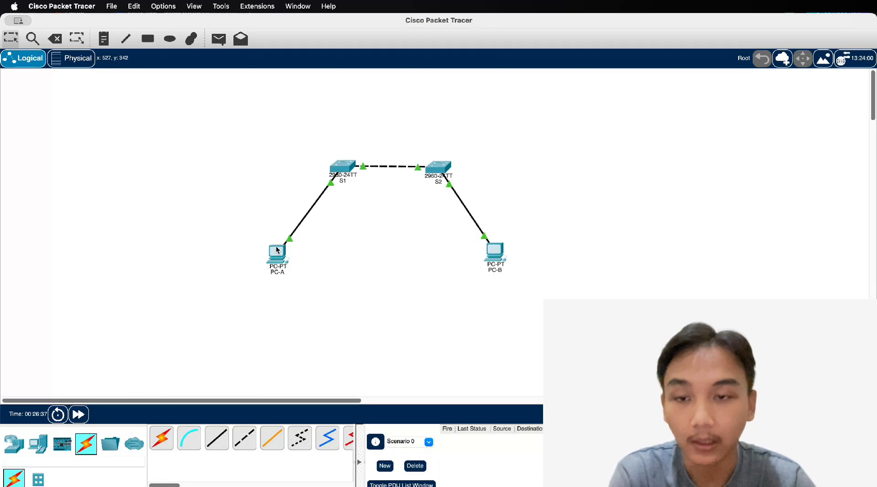
From PC-A's Command Prompt, ping 192.168.1.11 and then 192.168.1.1
click(277, 250)
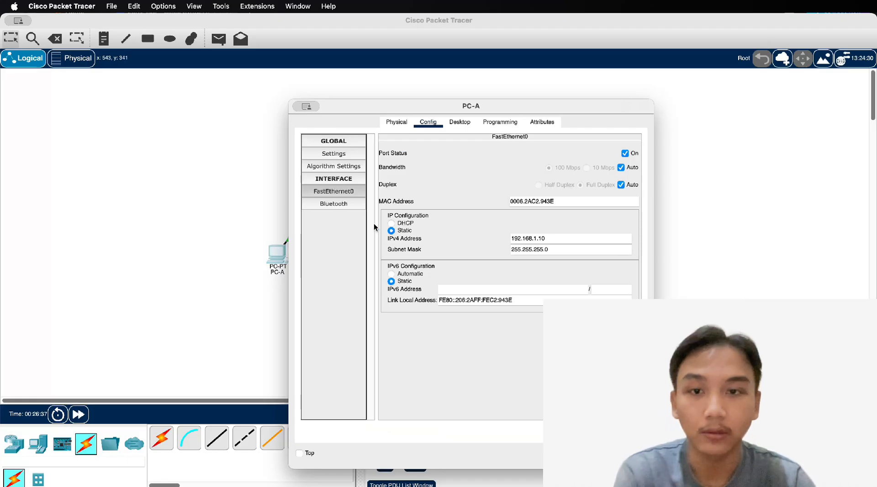
click(470, 124)
click(535, 169)
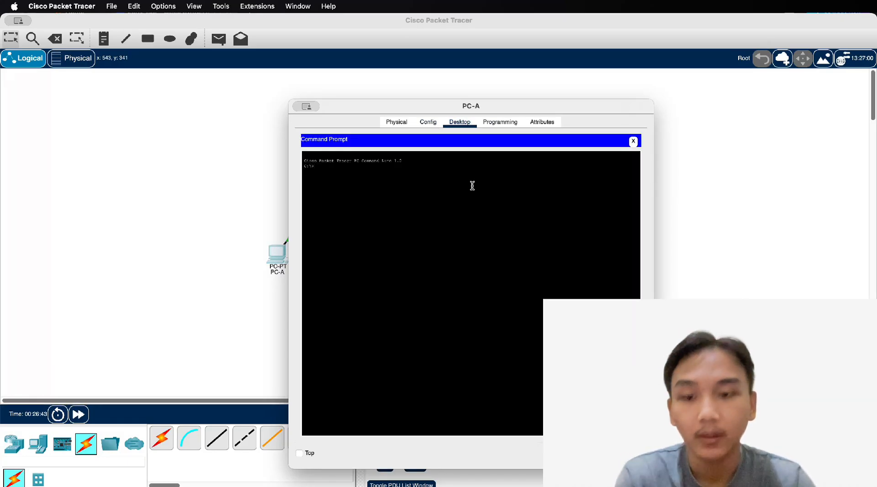
text(ssh 192.)
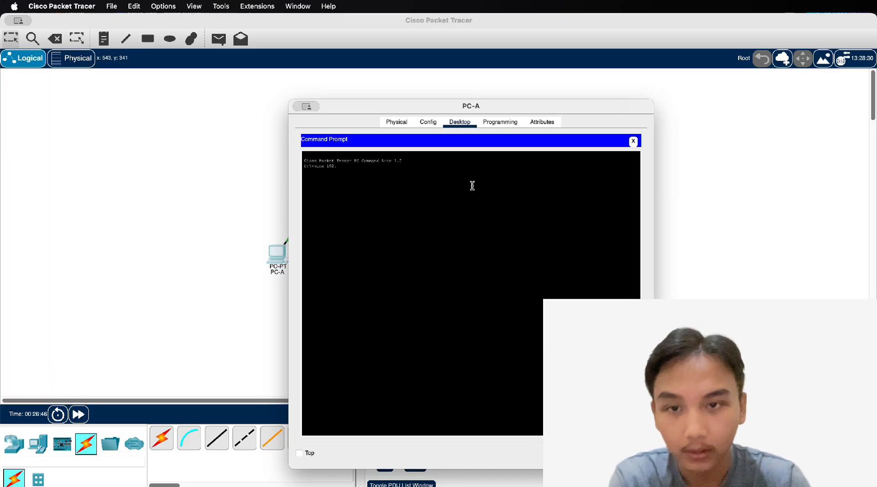
text(168.1)
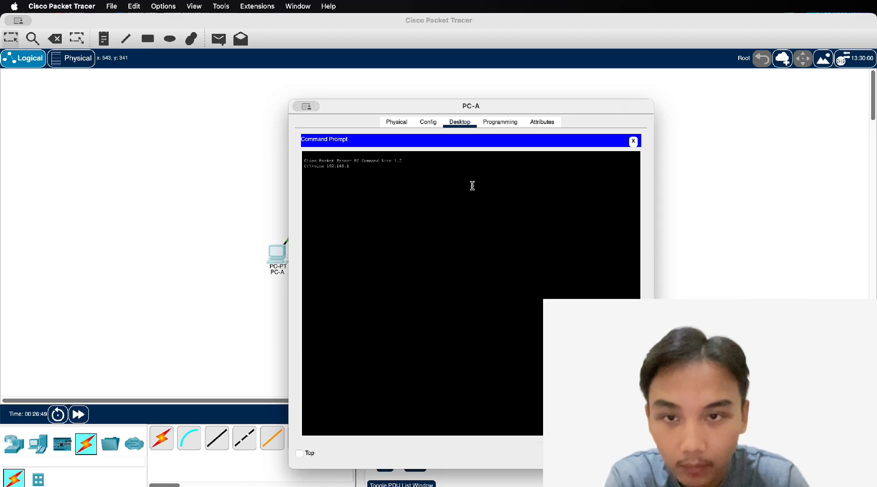
text(.11)
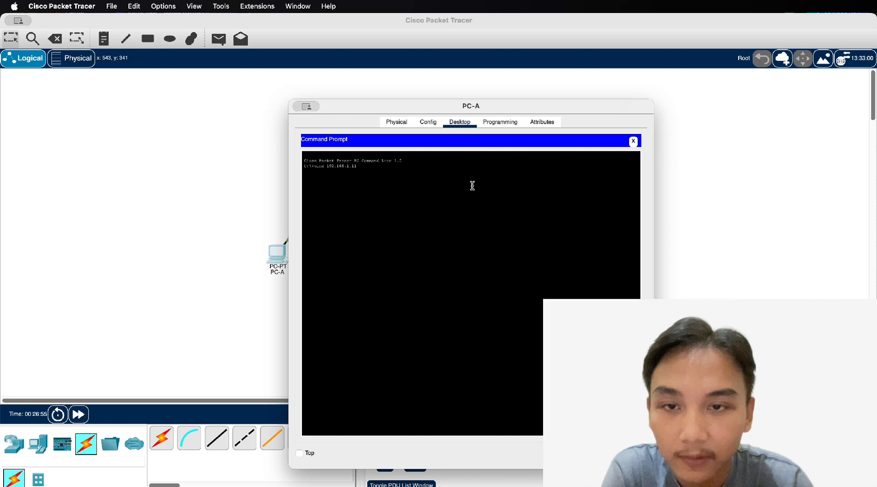
key(Return)
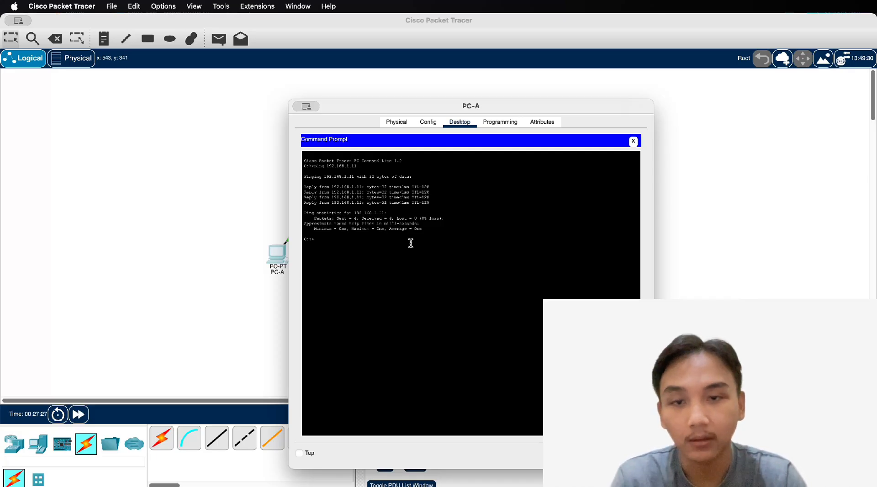
key(Up)
key(BackSpace)
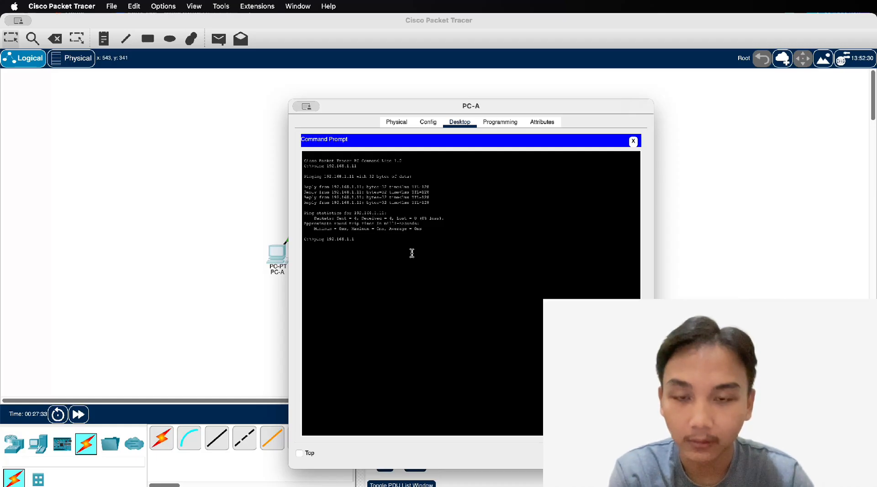
key(Return)
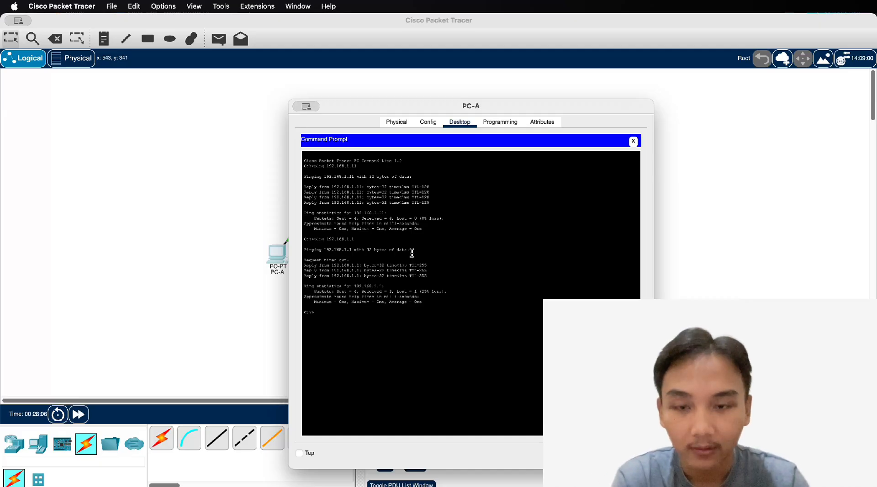
Ping 192.168.1.1 again, then ping 192.168.1.2 twice
key(Up)
key(Return)
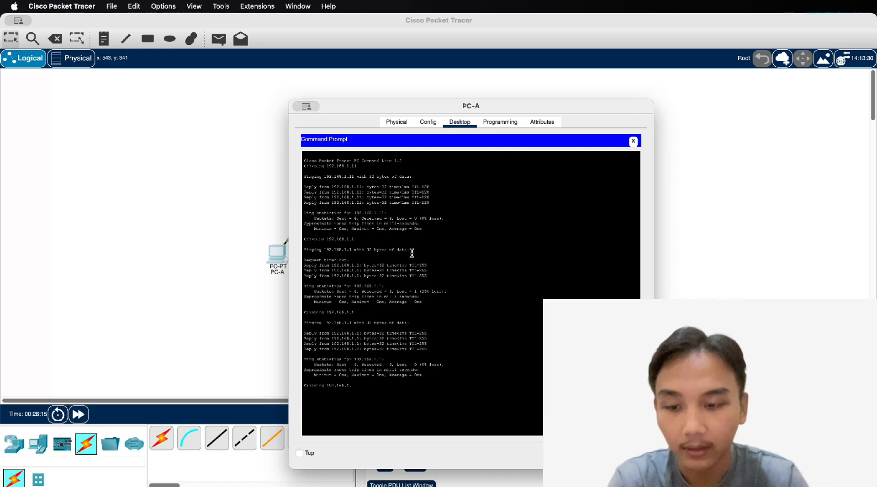
text(2)
key(Return)
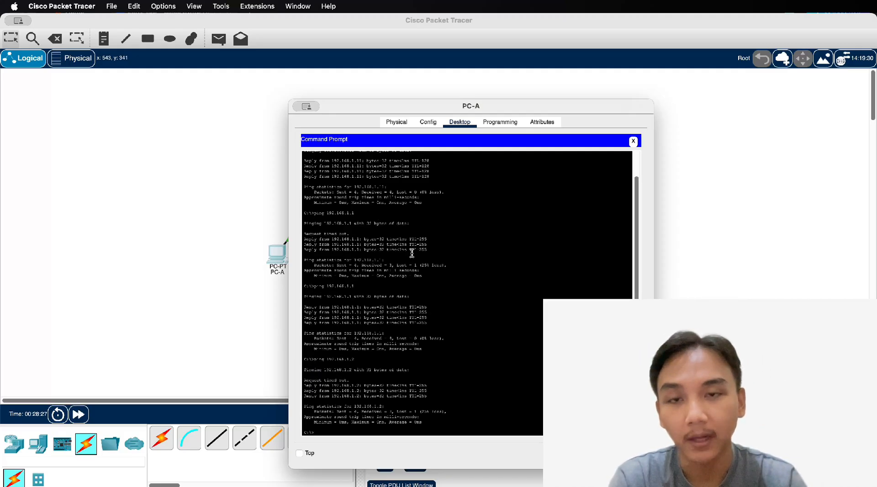
key(Up)
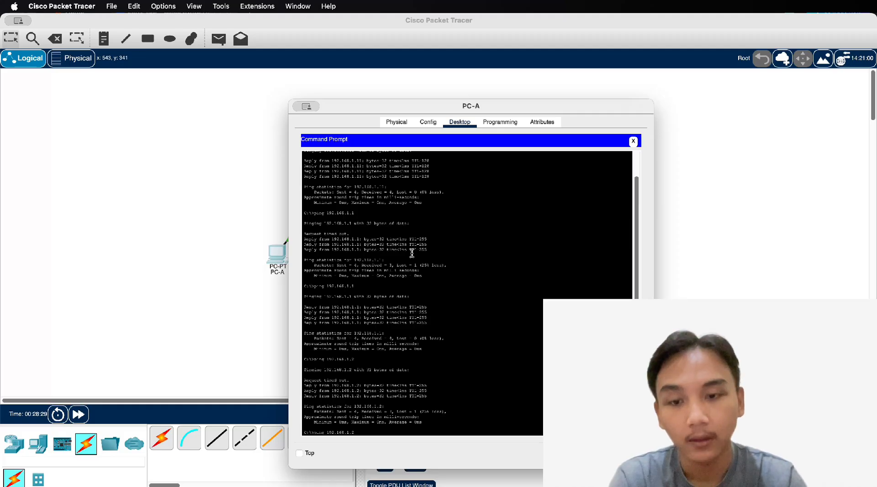
key(Return)
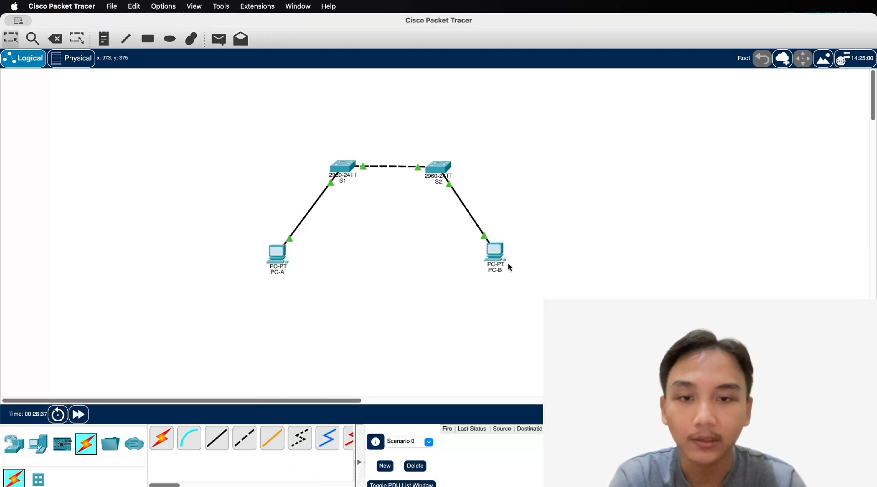
From PC-B's Command Prompt, ping PC-A's address, then ping 192.168.1.2
click(498, 251)
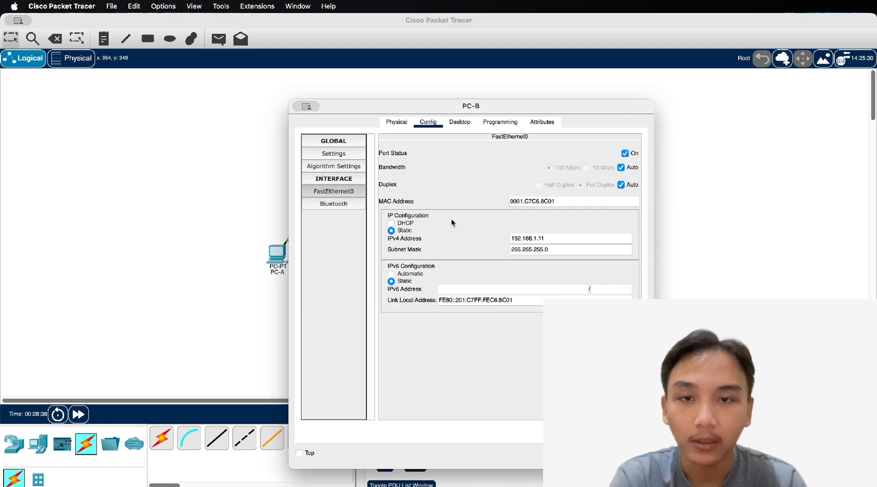
click(500, 122)
click(459, 122)
click(527, 166)
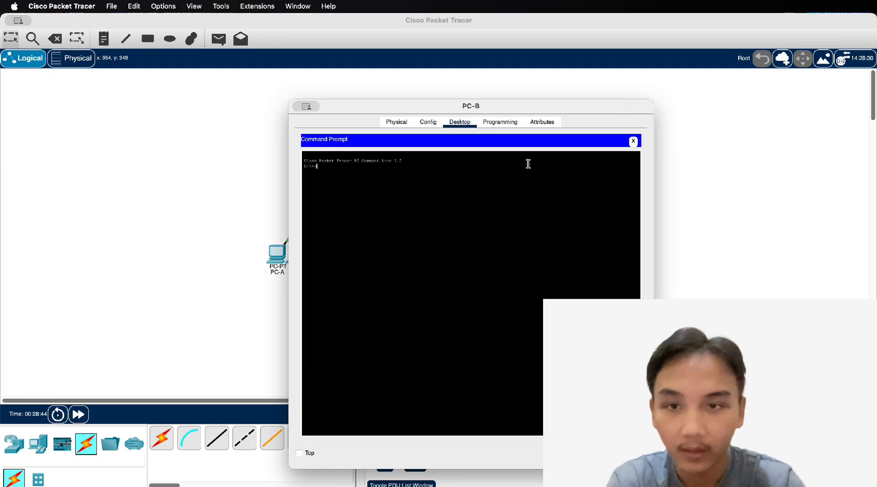
text(ping 192.)
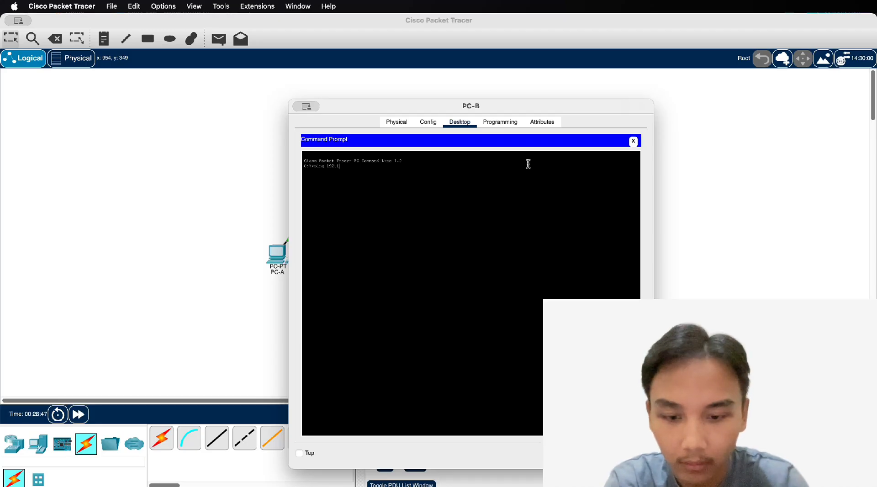
text(168.1)
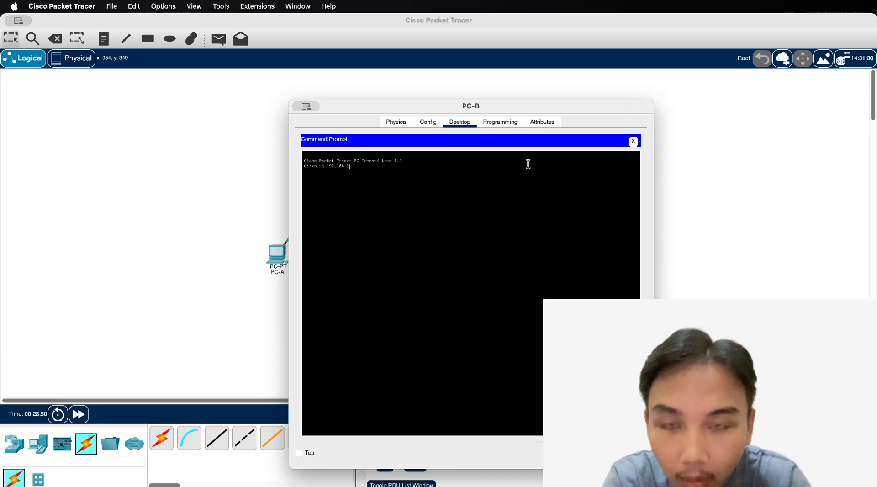
text(0.10)
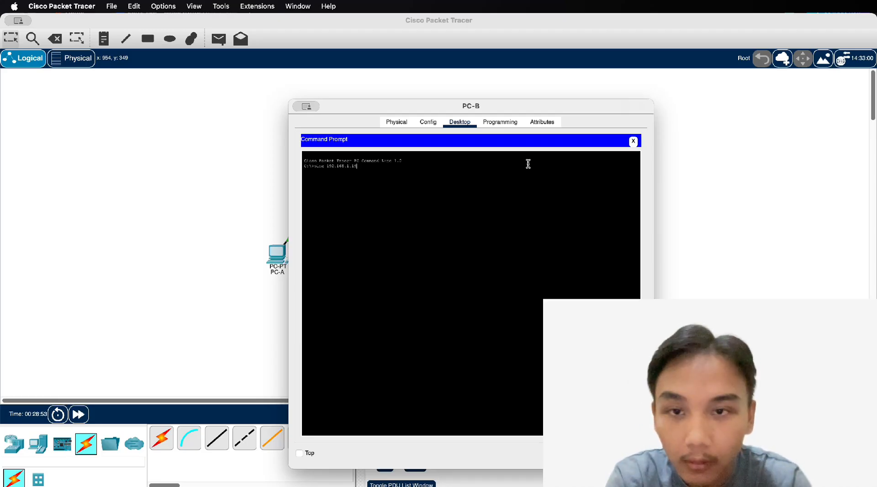
key(Return)
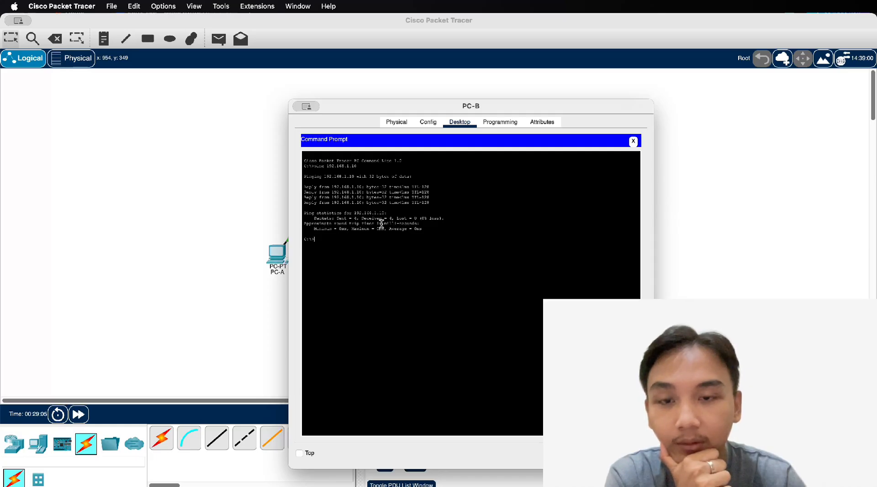
key(Up)
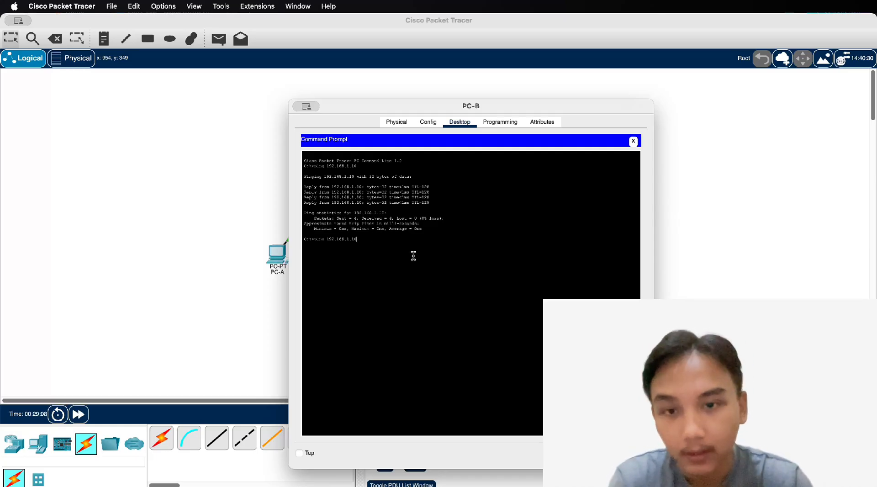
key(BackSpace)
key(BackSpace)
text(2)
key(Return)
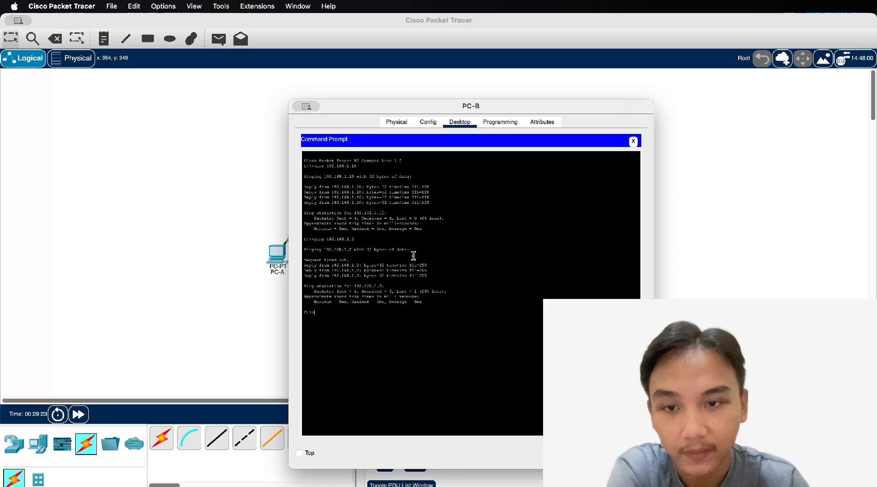
Repeat the ping to 192.168.1.2, then ping 192.168.1.1 twice and return to the topology
key(Up)
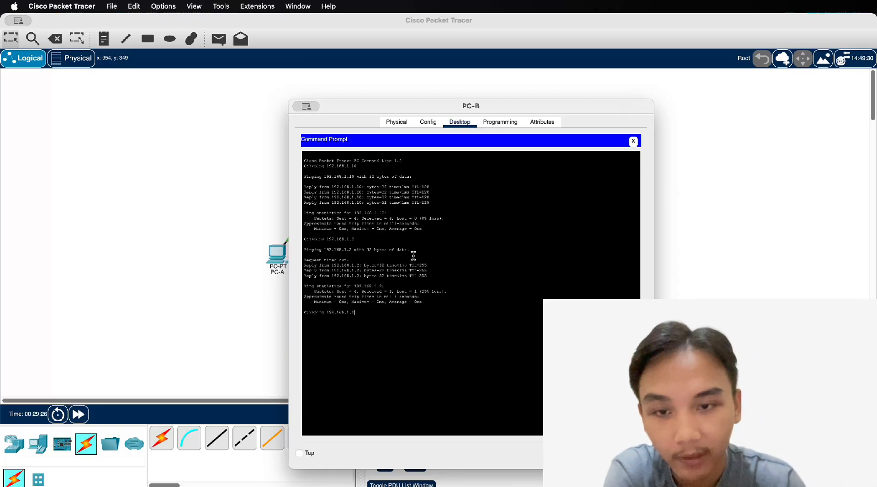
key(Return)
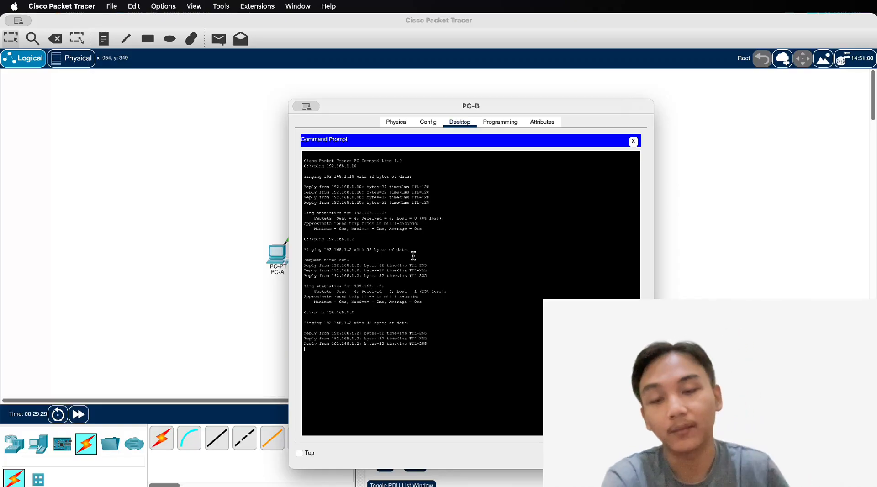
key(Up)
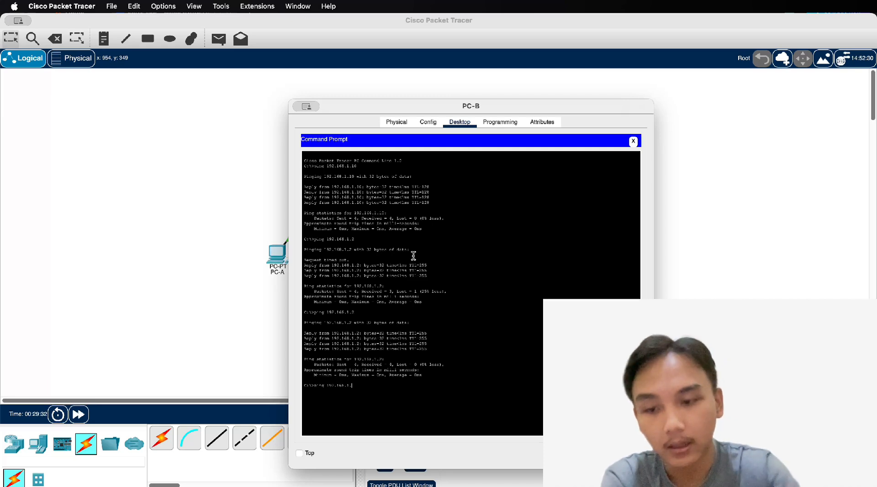
text(1)
key(Return)
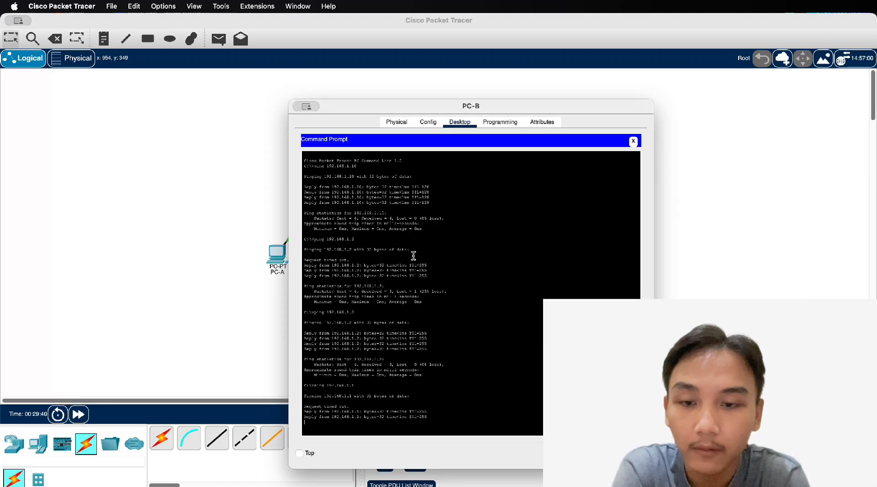
key(Up)
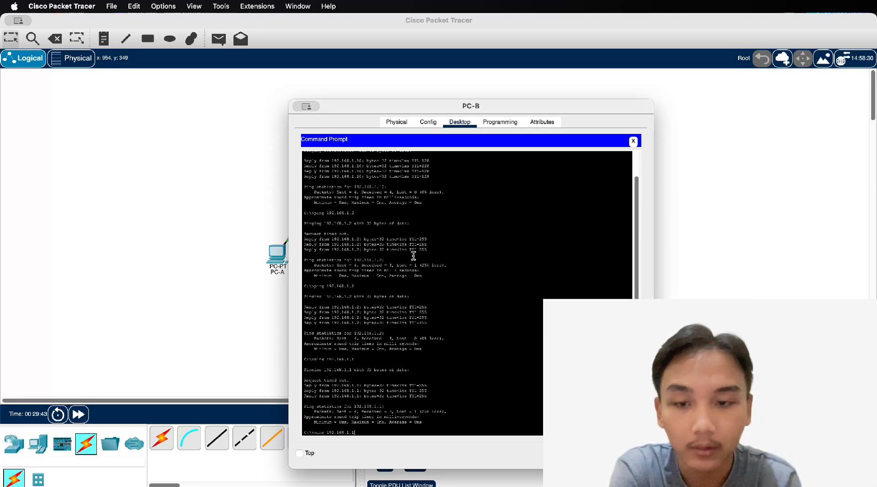
key(Return)
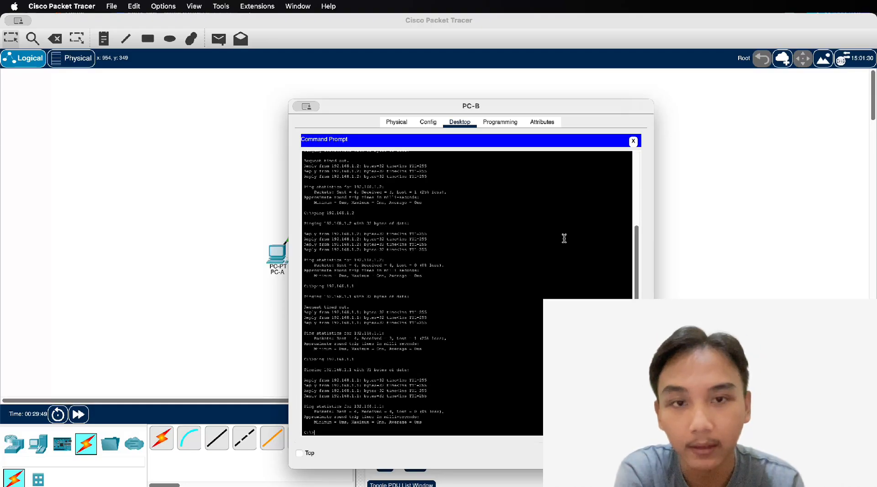
click(680, 182)
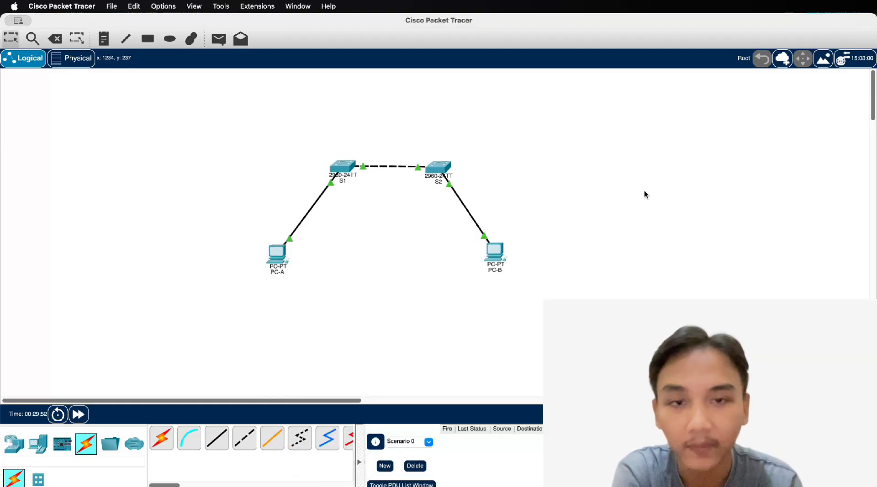
Switch to the lab worksheet in WPS Writer and scroll to the S1/S2 interface status table
key(ctrl+Up)
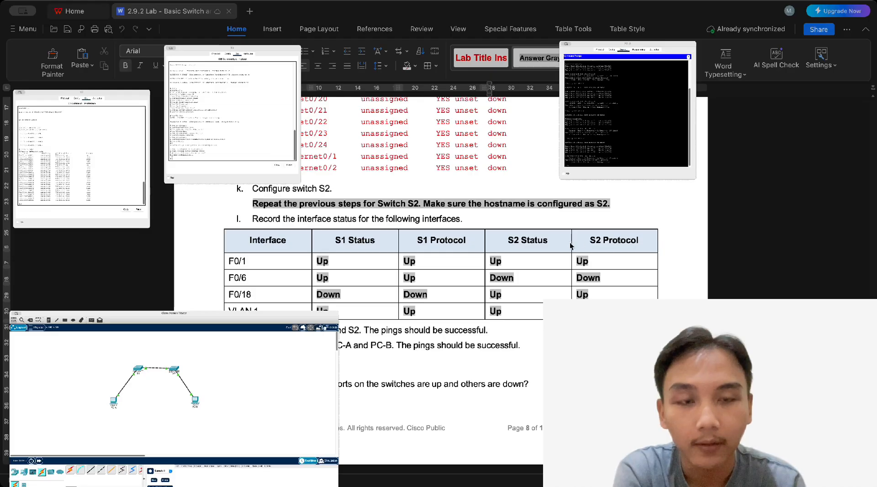
click(601, 262)
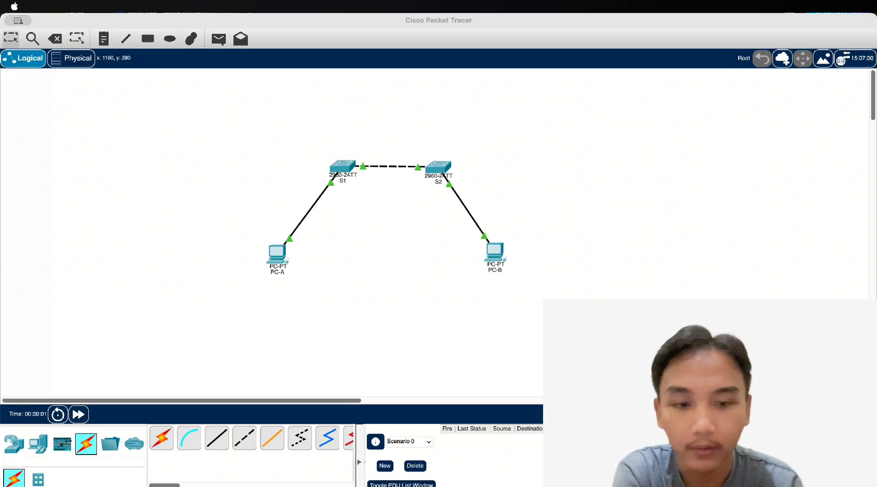
key(ctrl+Up)
click(662, 235)
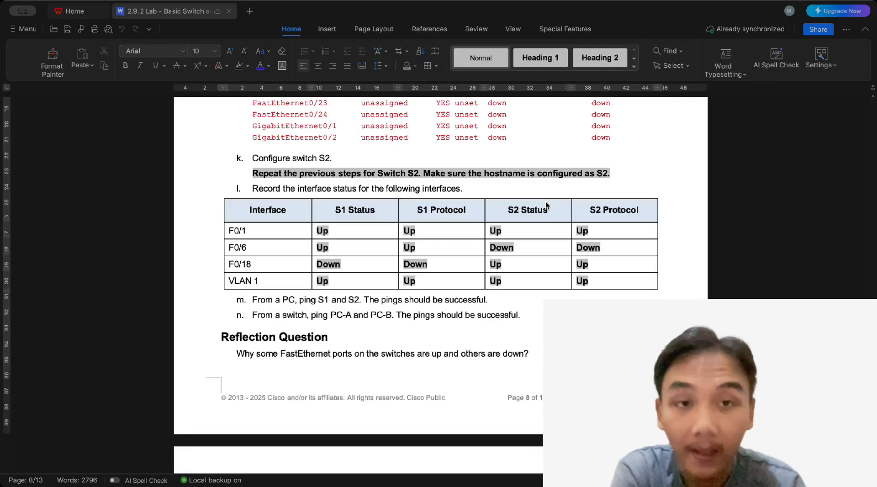
scroll(547, 206, down, 1)
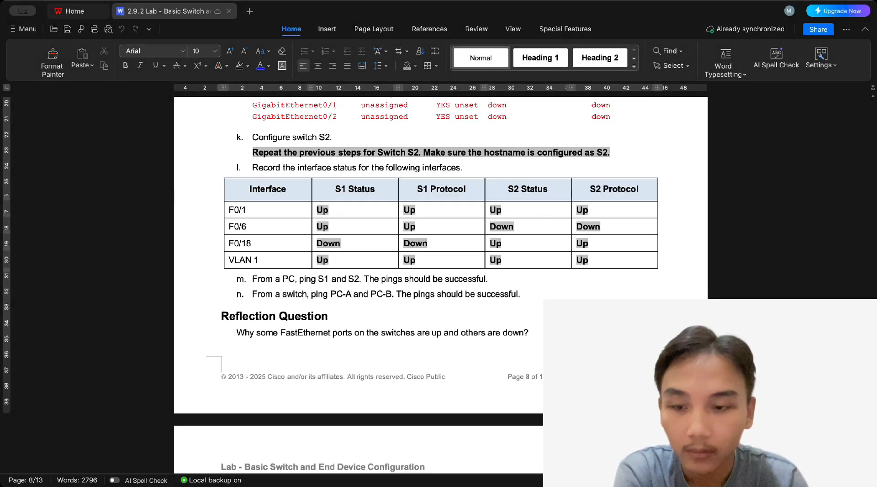
scroll(435, 398, up, 3)
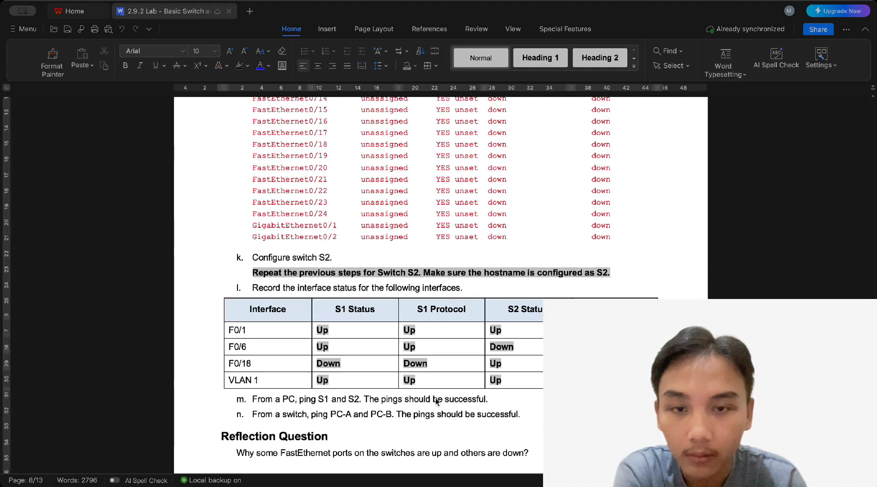
scroll(486, 325, down, 4)
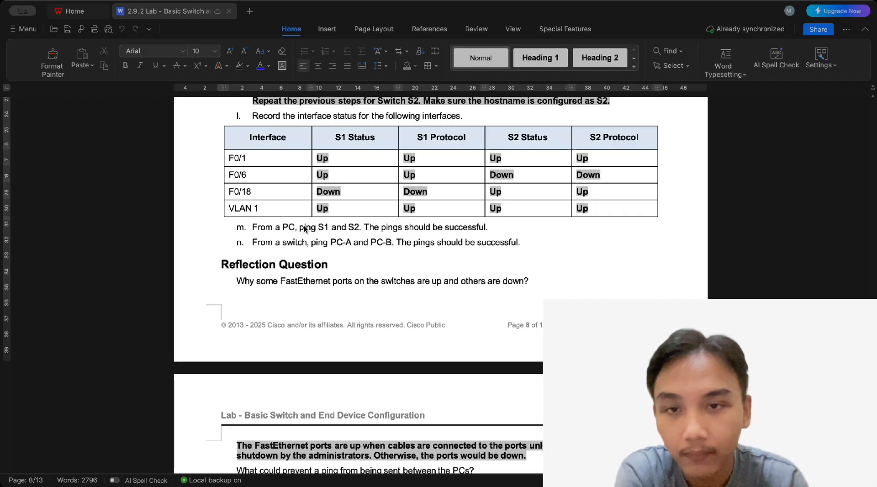
scroll(321, 220, up, 5)
scroll(322, 220, down, 6)
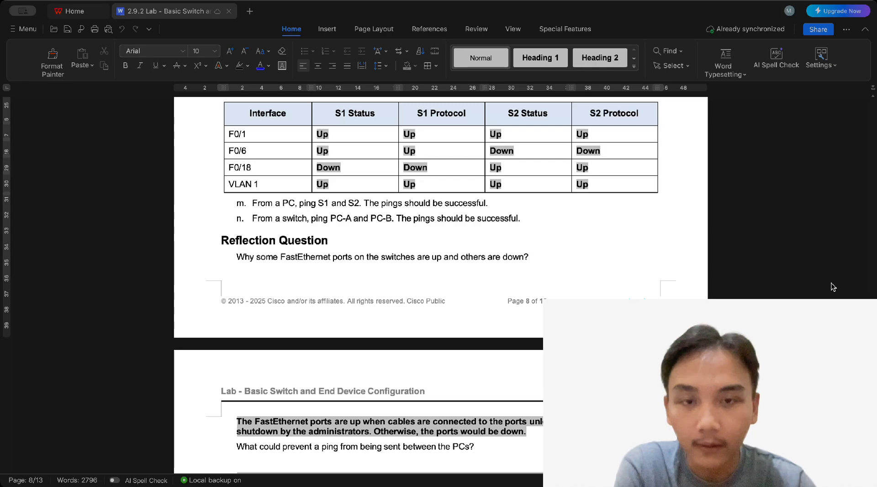
scroll(438, 387, down, 5)
scroll(437, 387, down, 20)
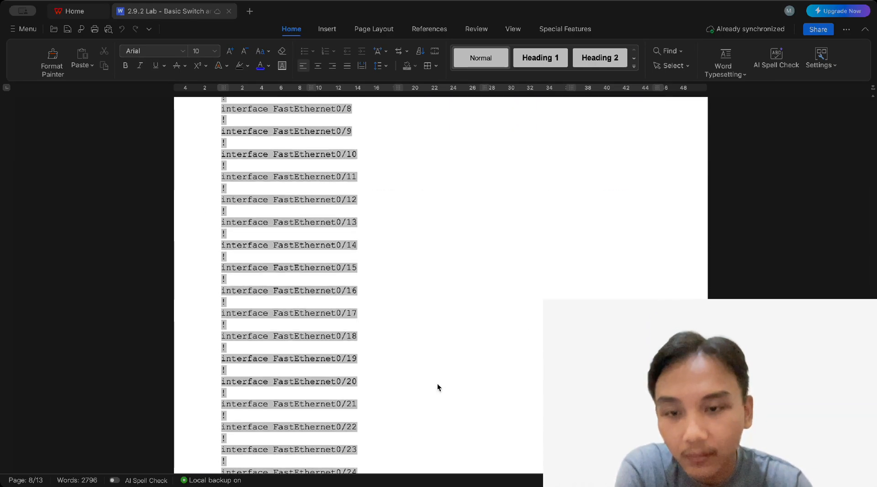
scroll(437, 387, up, 20)
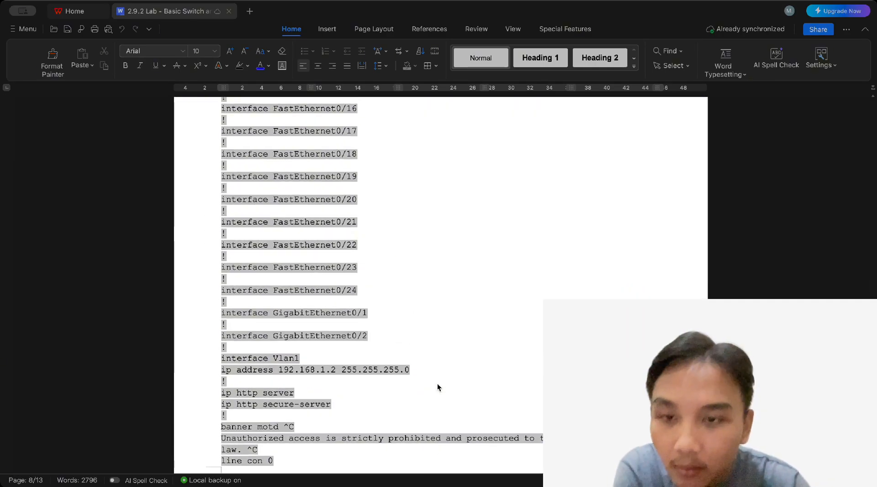
scroll(437, 388, up, 20)
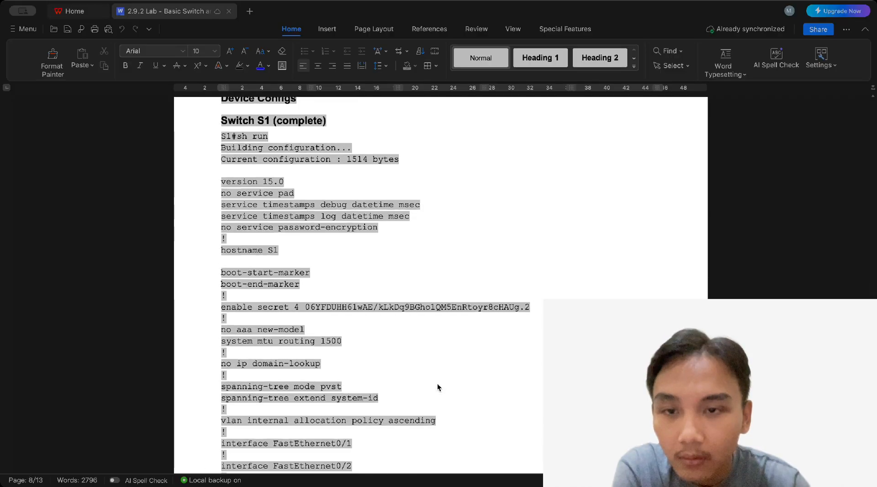
scroll(437, 388, up, 3)
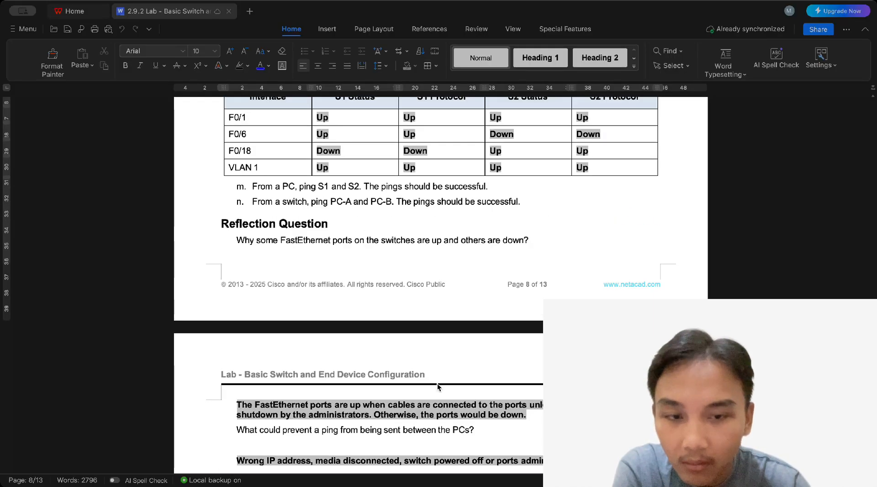
scroll(438, 385, up, 2)
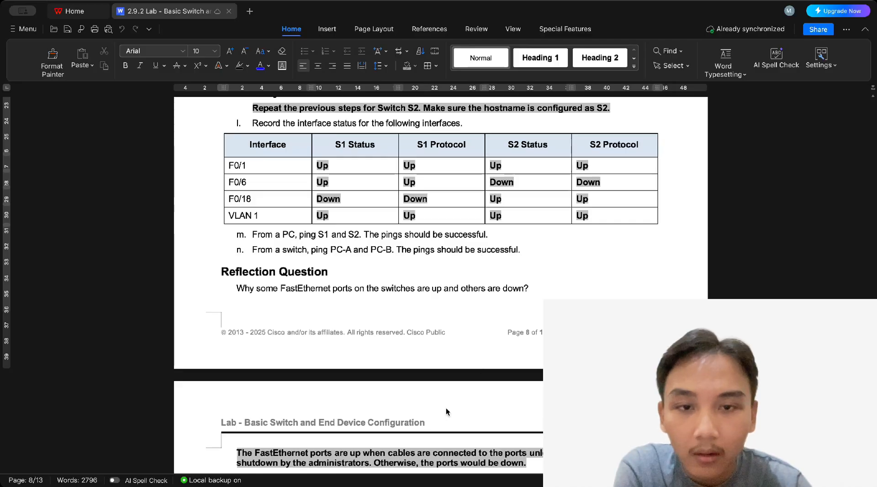
scroll(559, 264, down, 1)
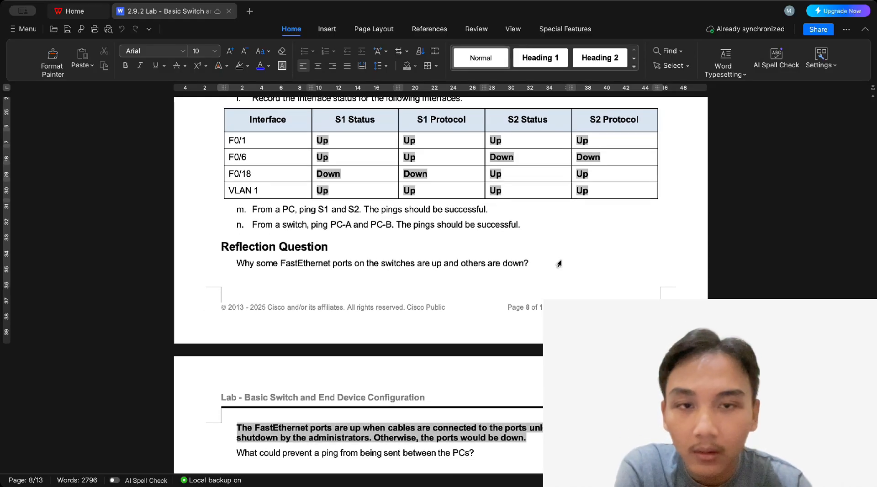
scroll(392, 369, down, 3)
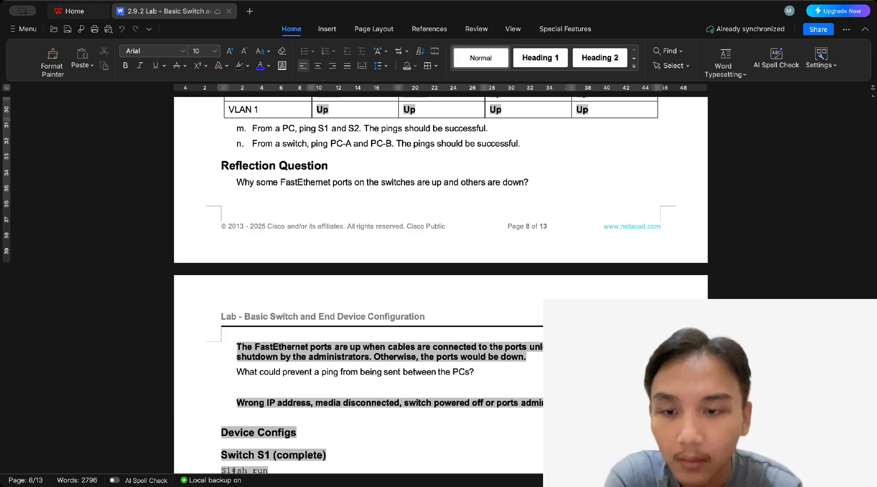
Scroll through the lab worksheet to review its recorded answers
scroll(441, 285, down, 1)
scroll(441, 285, up, 1)
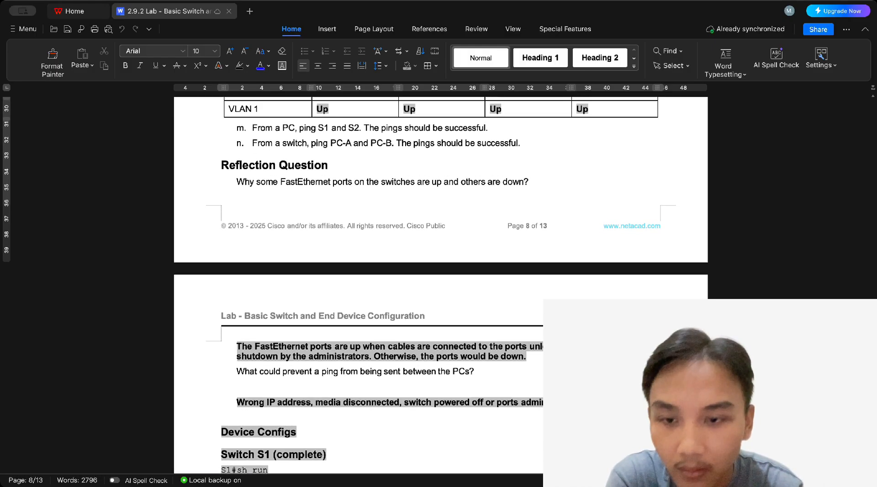
scroll(441, 285, up, 1)
scroll(441, 285, down, 2)
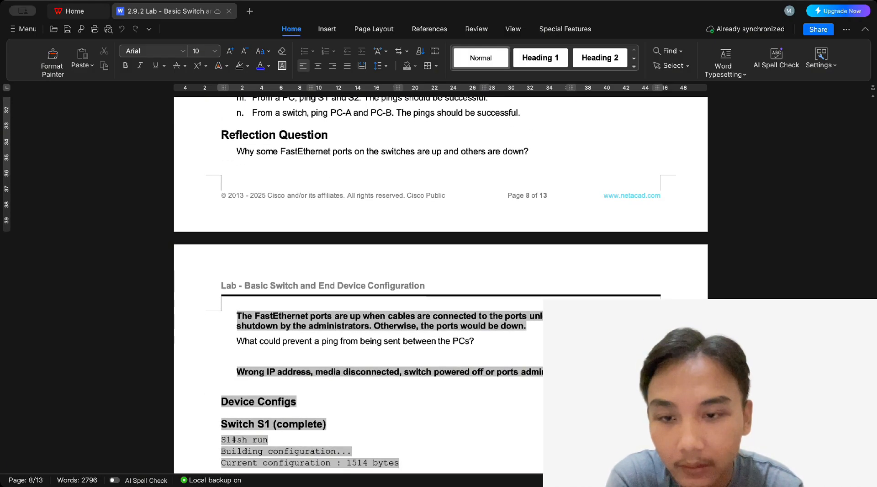
scroll(441, 285, down, 2)
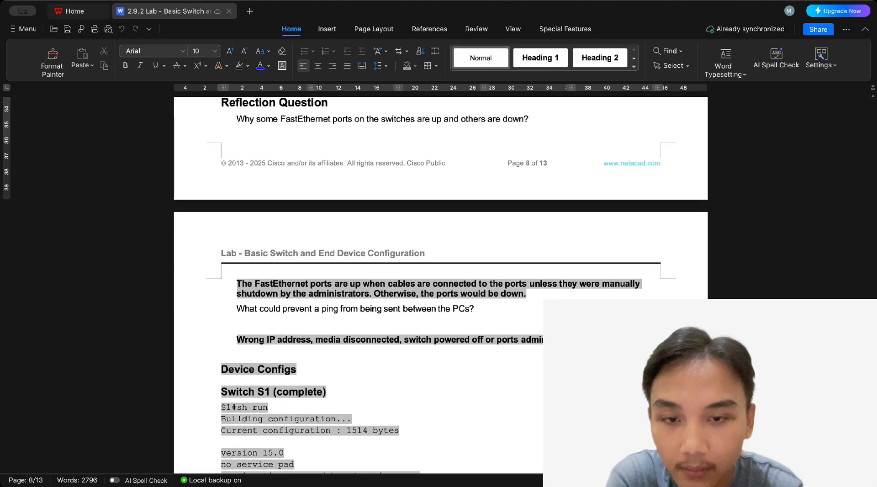
scroll(785, 203, down, 1)
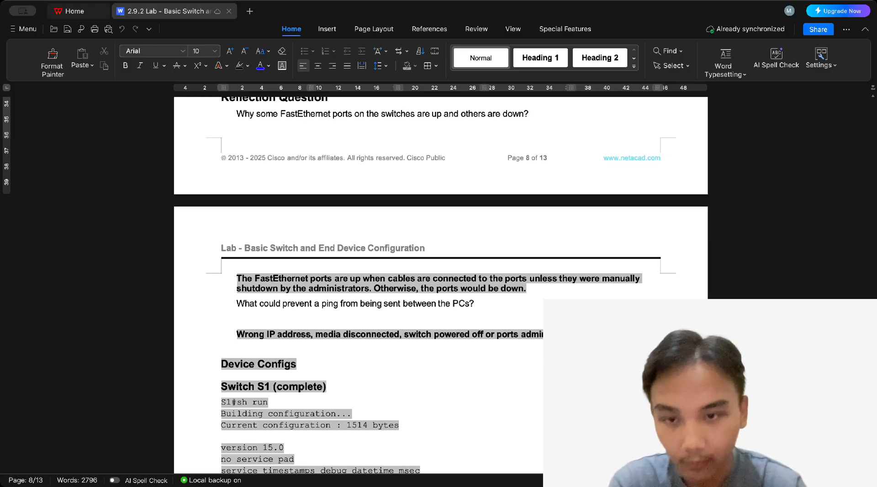
scroll(780, 140, down, 1)
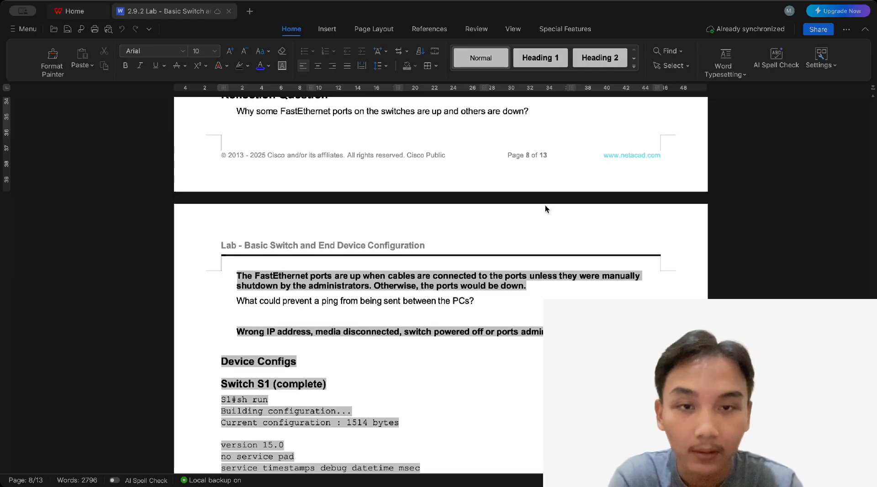
Switch to Packet Tracer and reopen PC-A's Command Prompt showing its ping results
key(super+Tab)
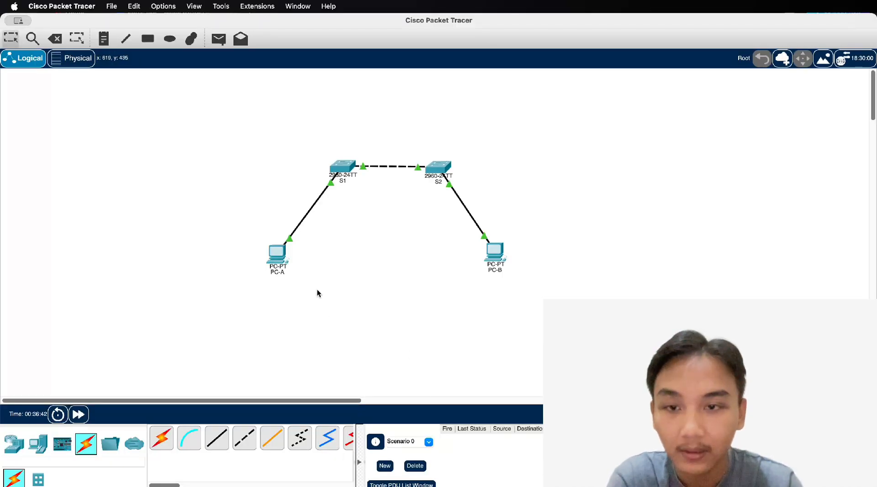
click(280, 260)
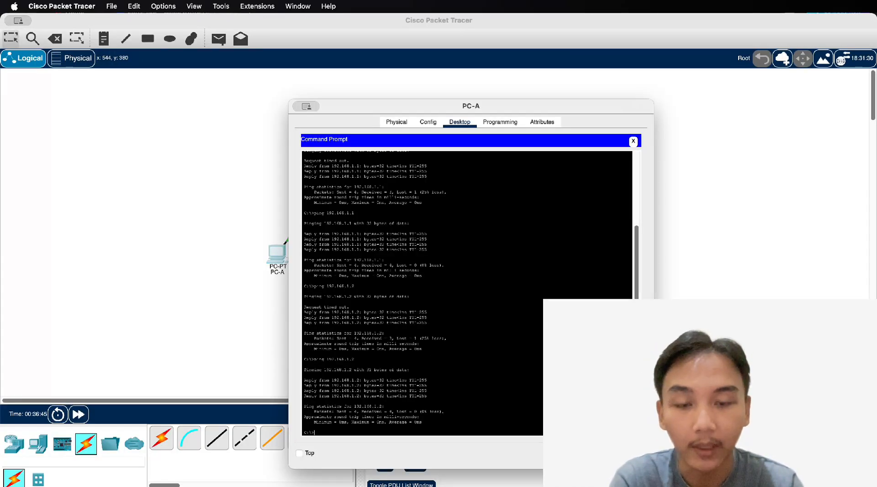
key(super+Tab)
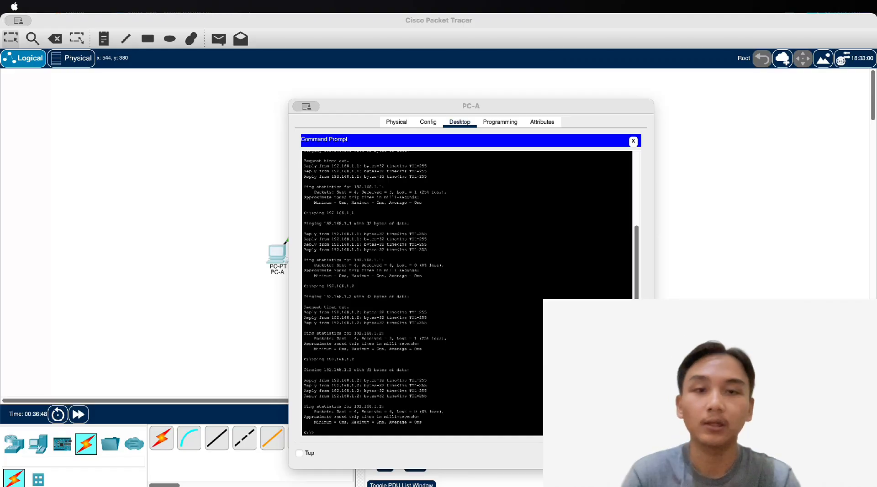